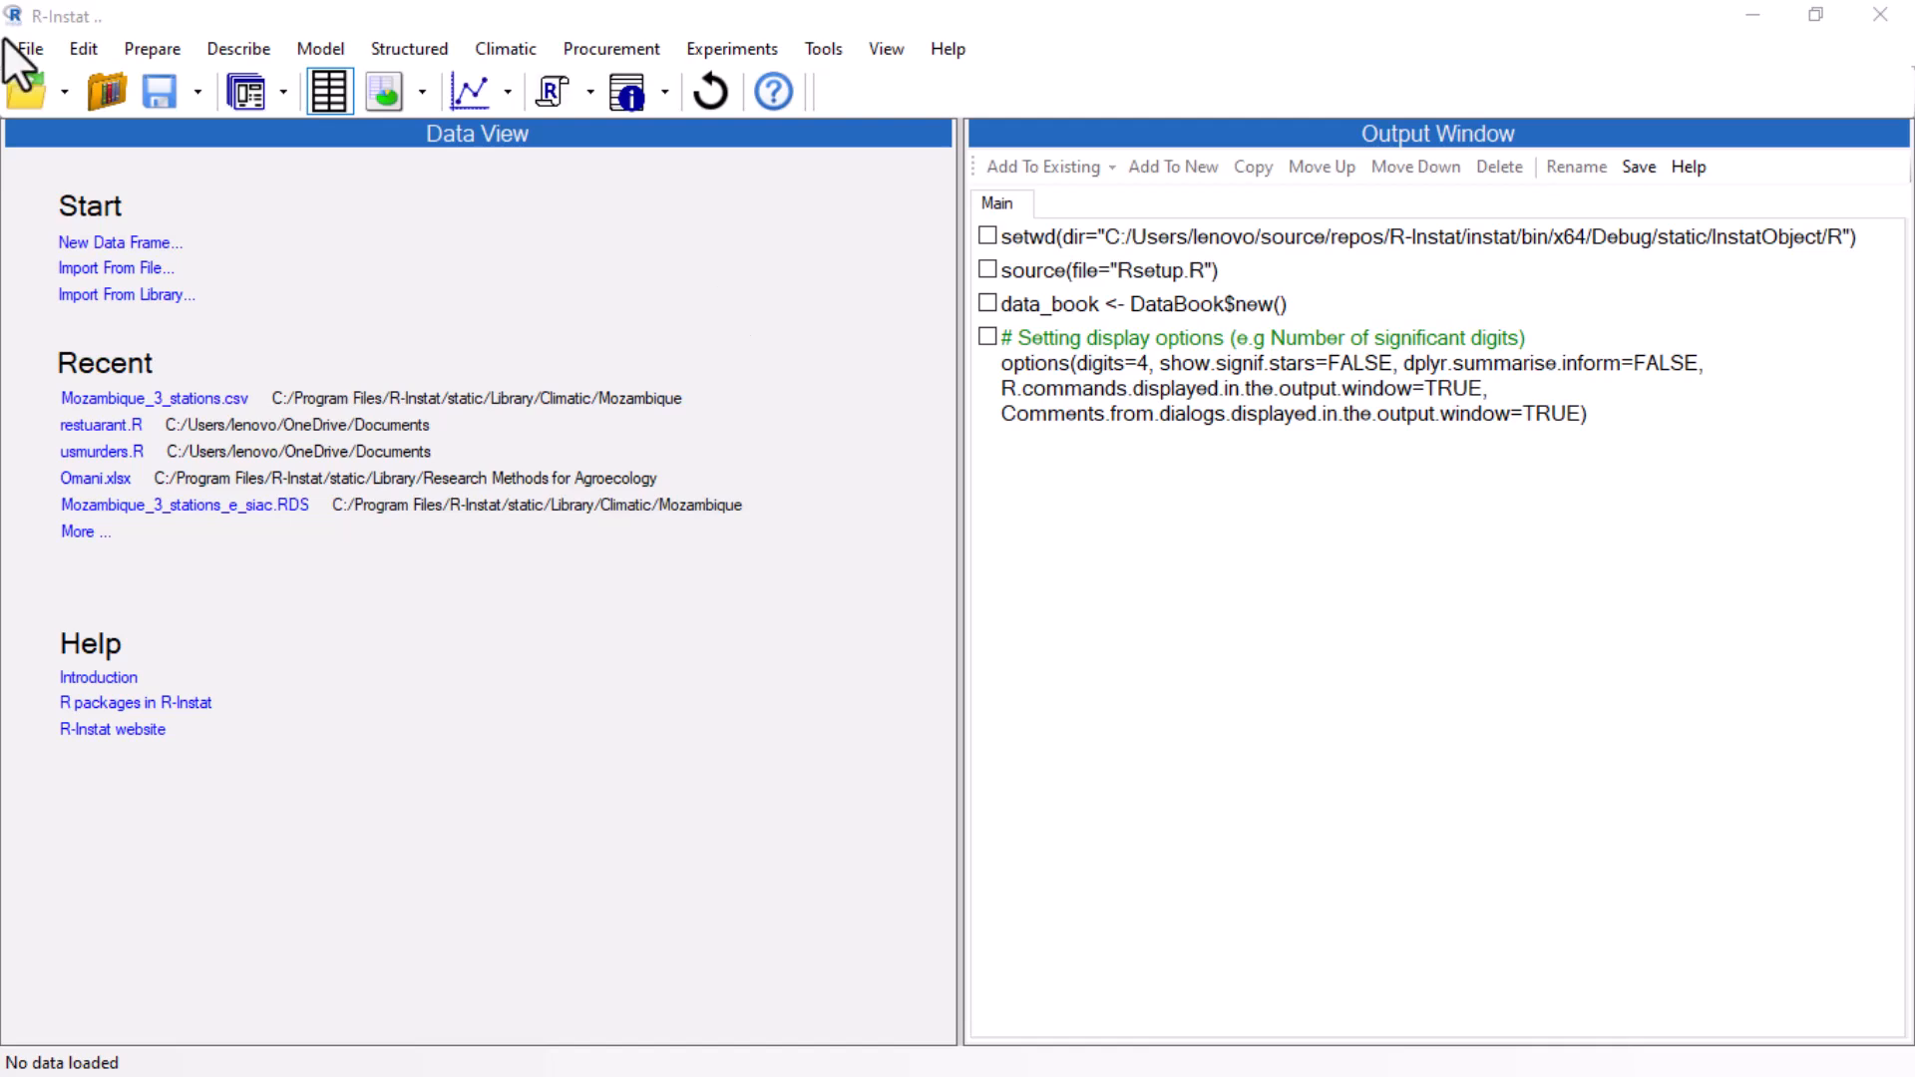
Import the gomez.nitrogen dataset from the agridat package library.
left_click(26, 46)
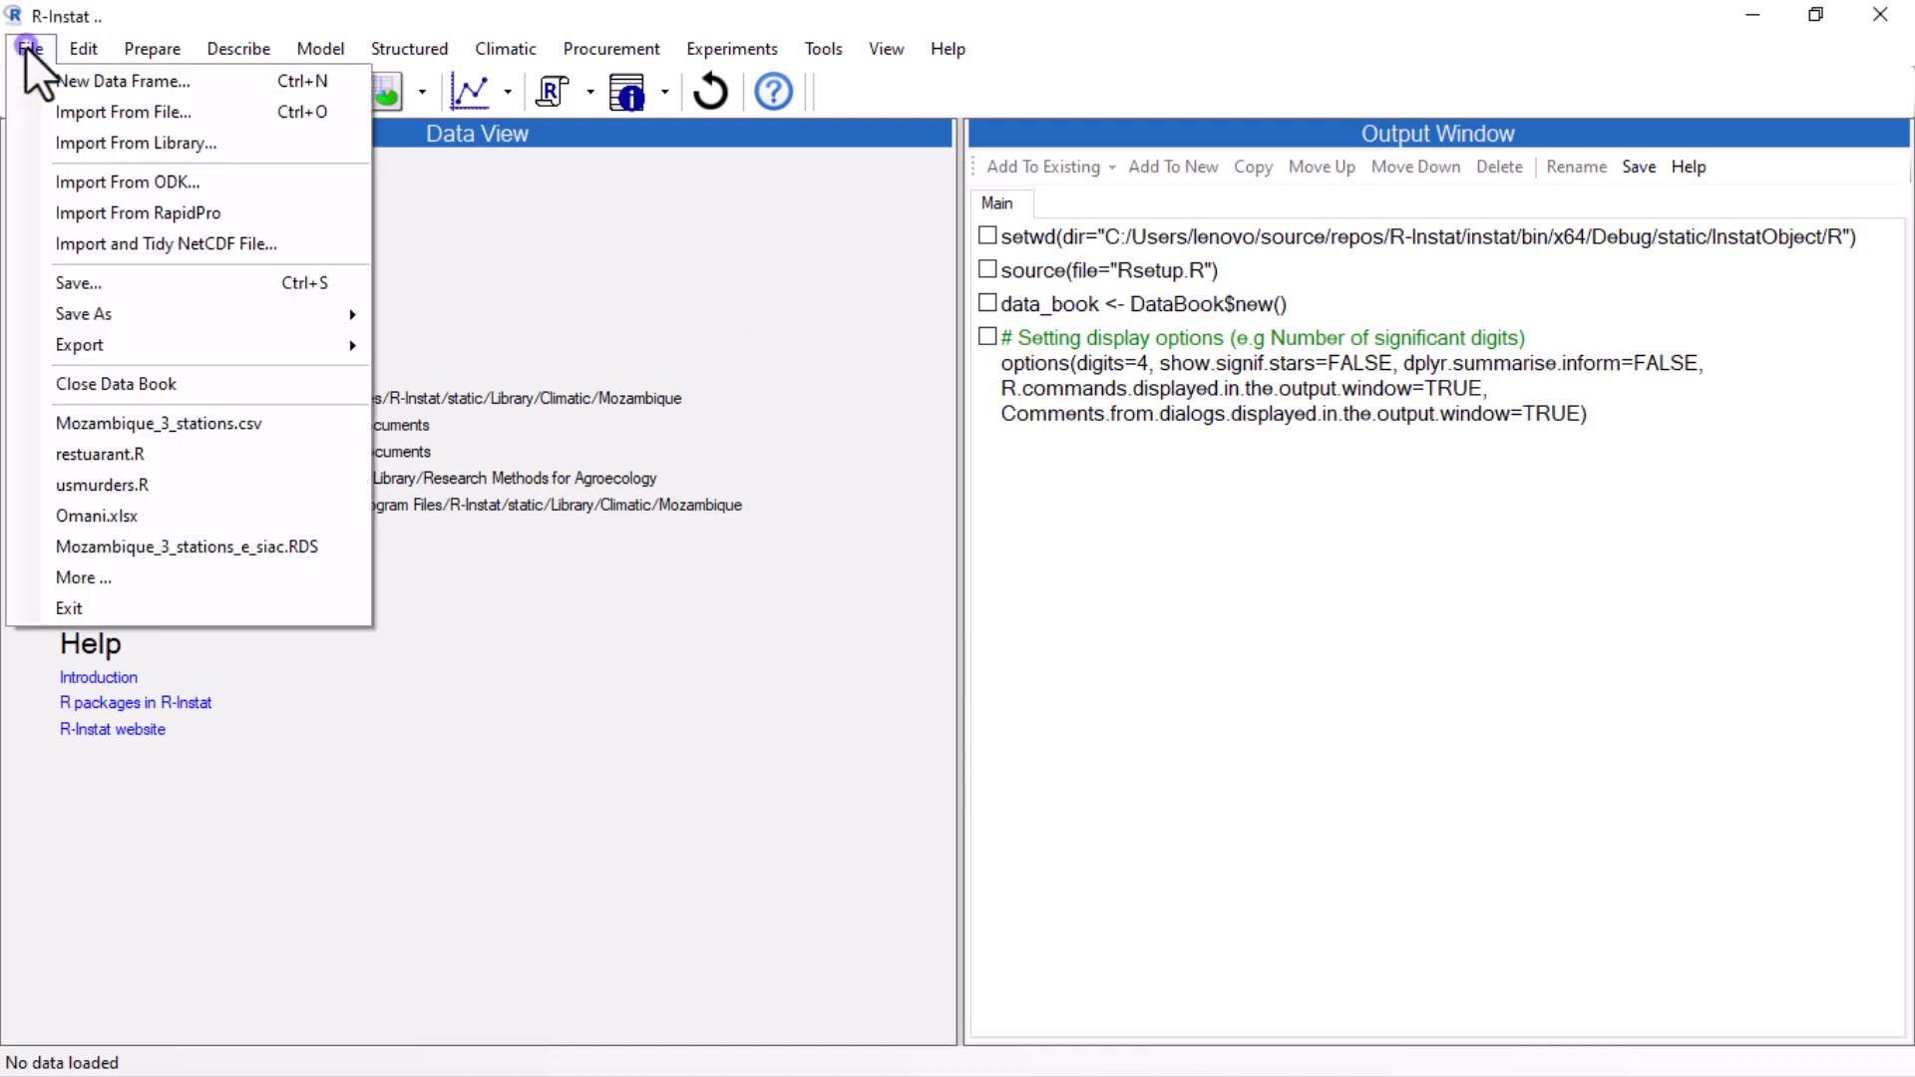
left_click(79, 150)
left_click(1002, 396)
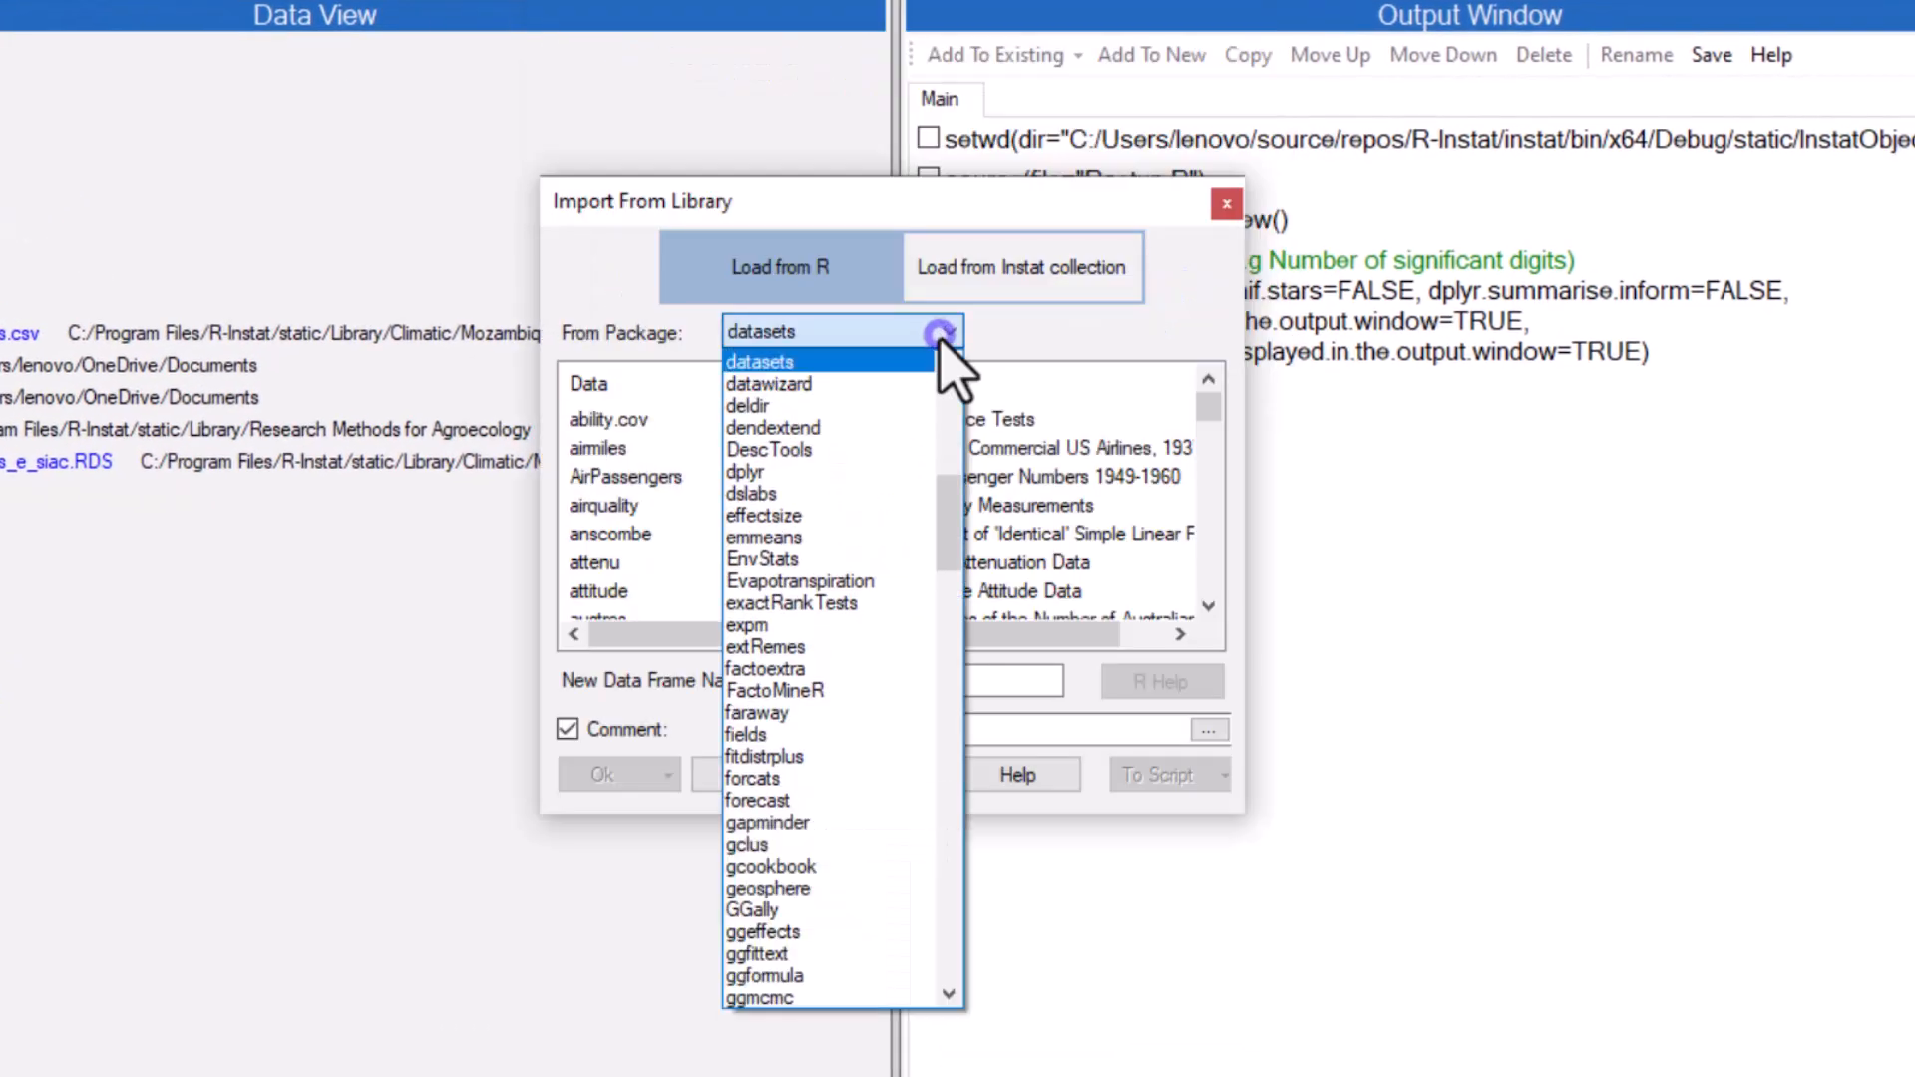
left_click_drag(945, 483, 944, 371)
left_click(901, 375)
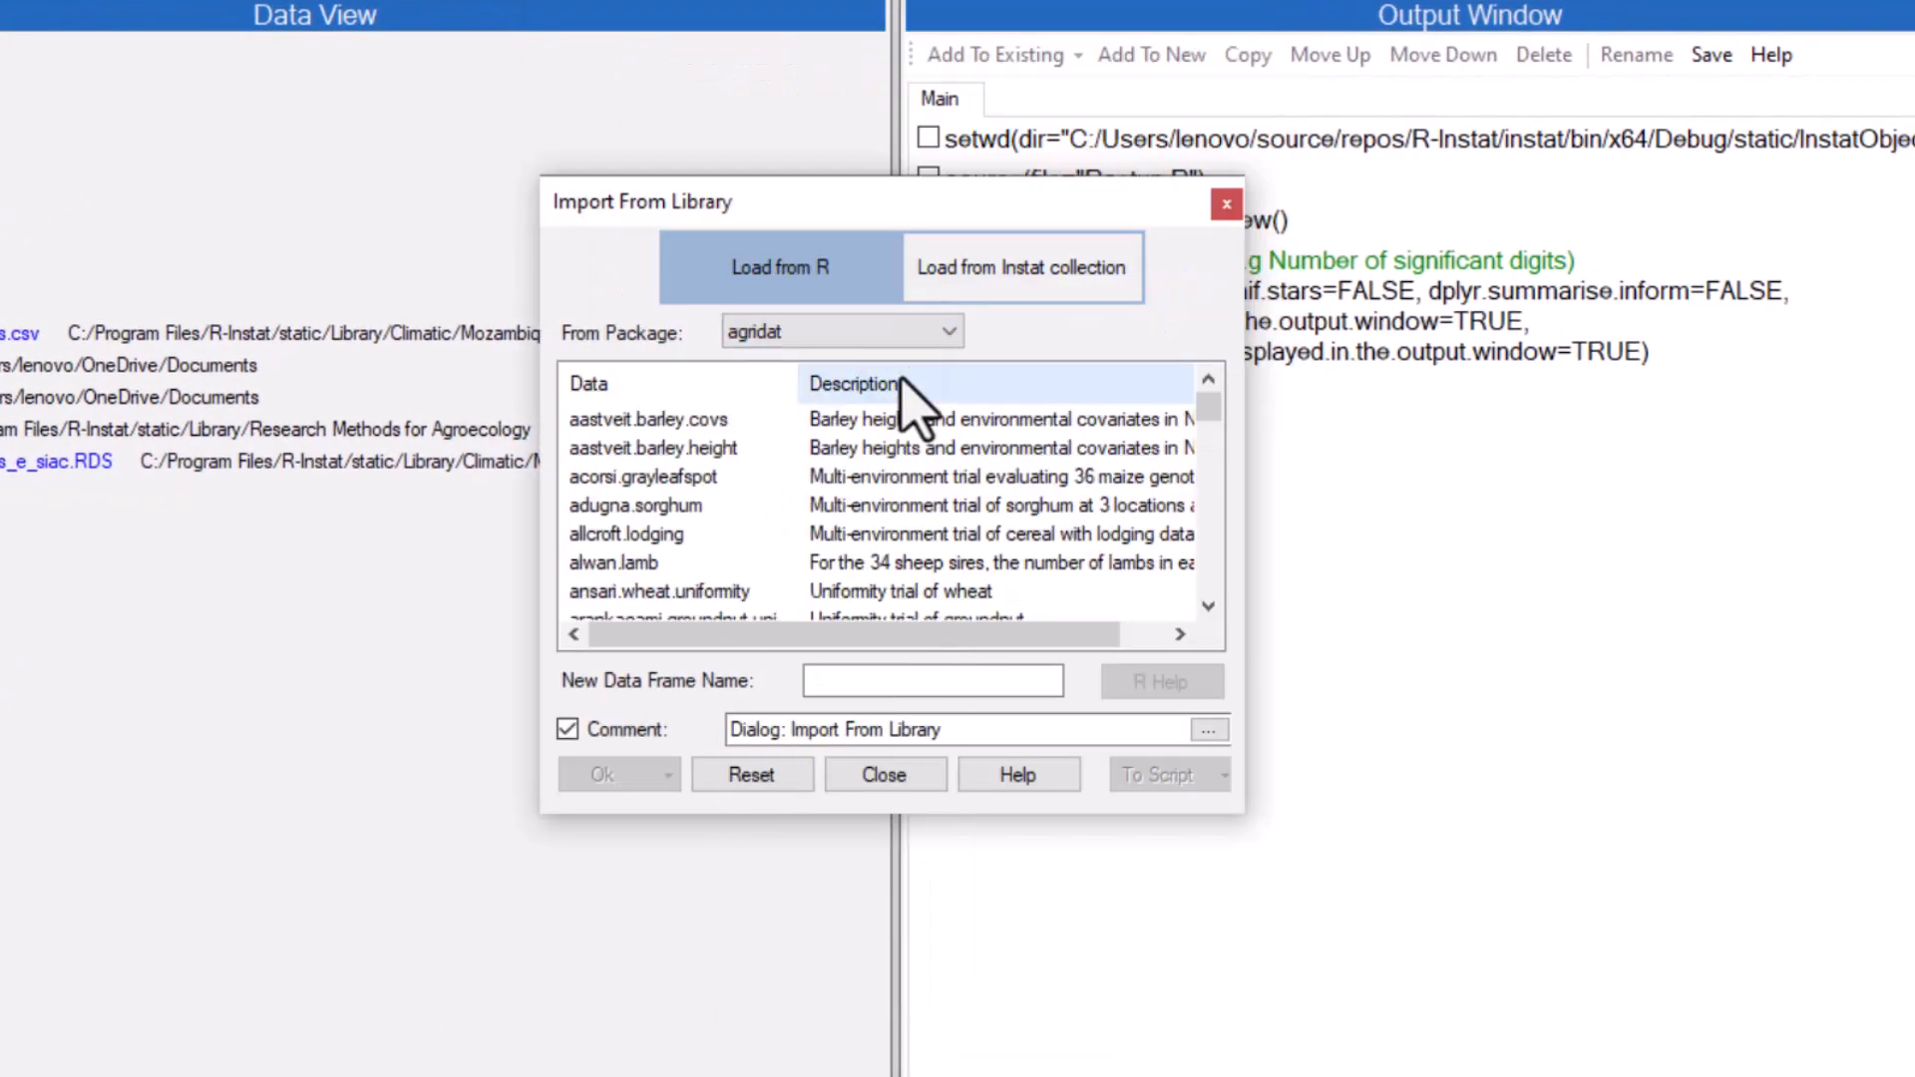
left_click_drag(1208, 409, 1208, 465)
left_click(638, 449)
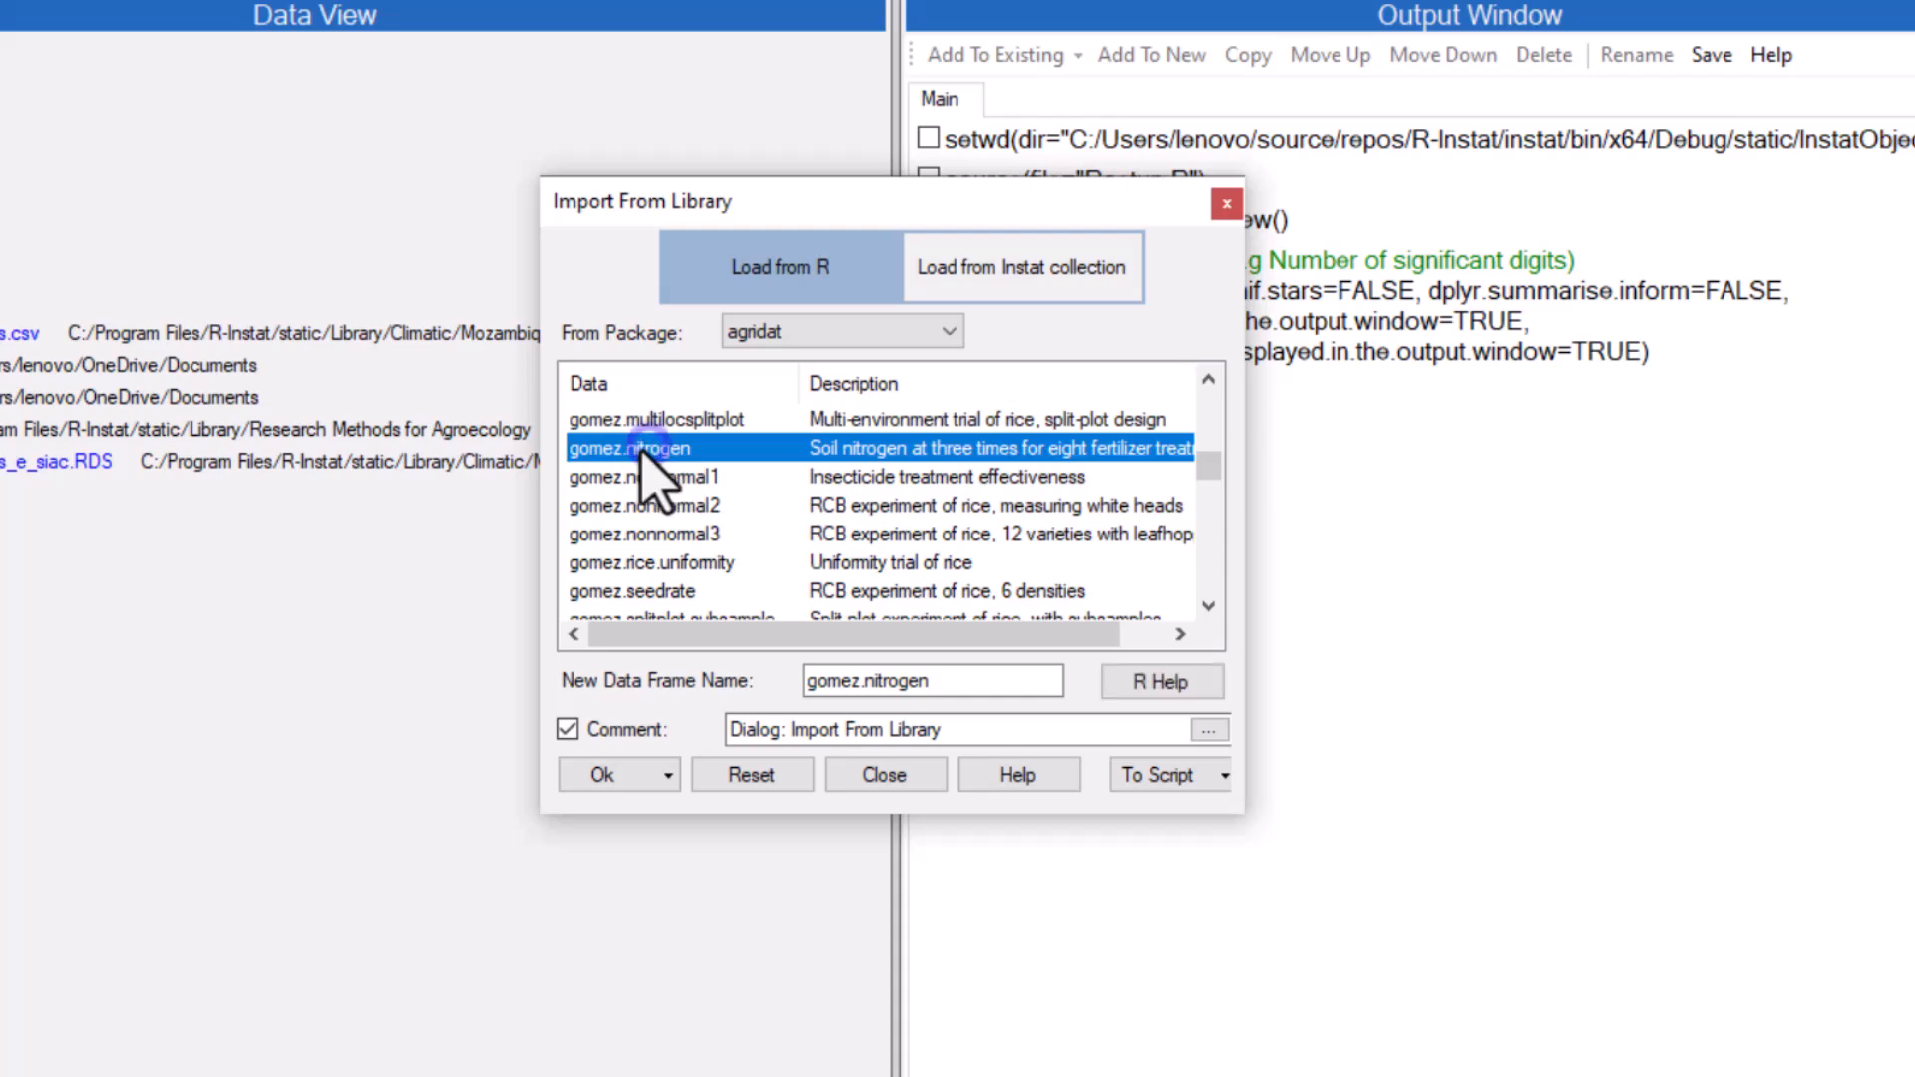
left_click(621, 777)
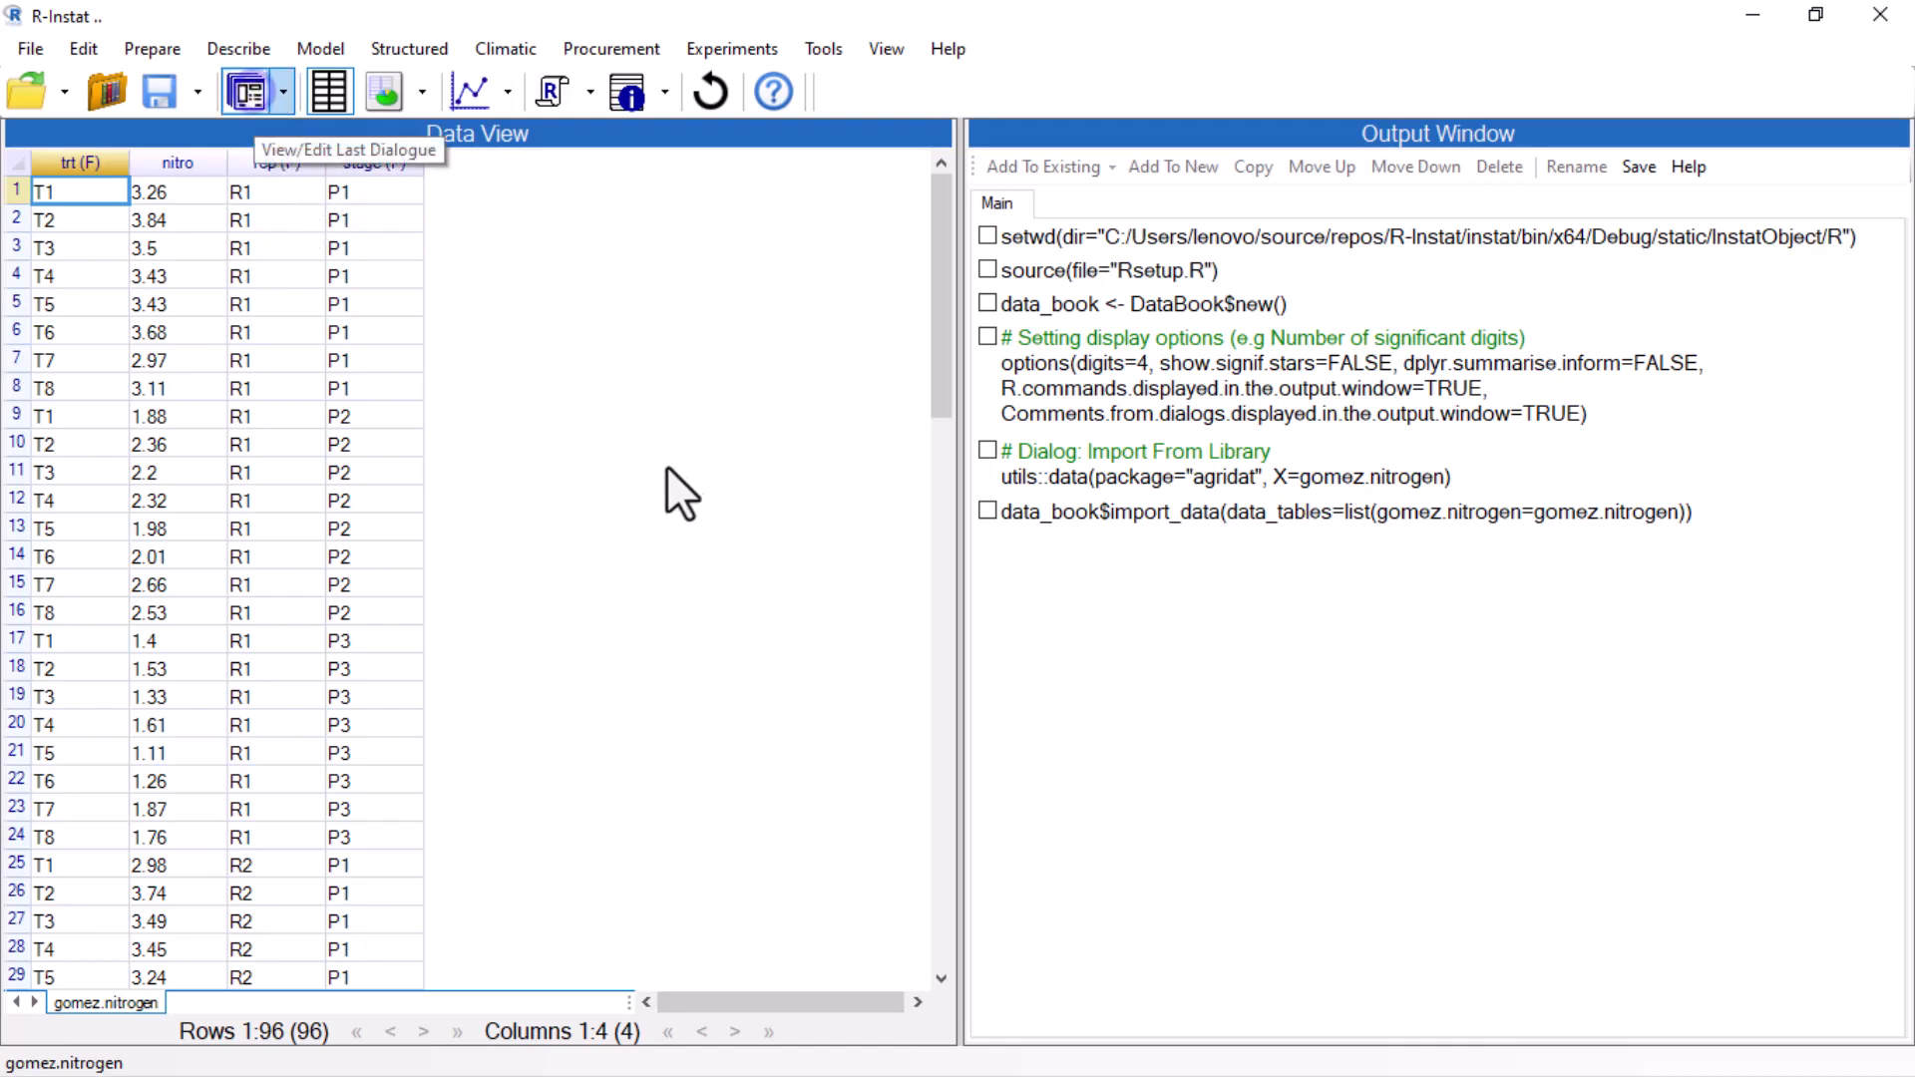
Open and read through the R help documentation for the gomez.nitrogen dataset, then close the import dialog.
left_click(1179, 688)
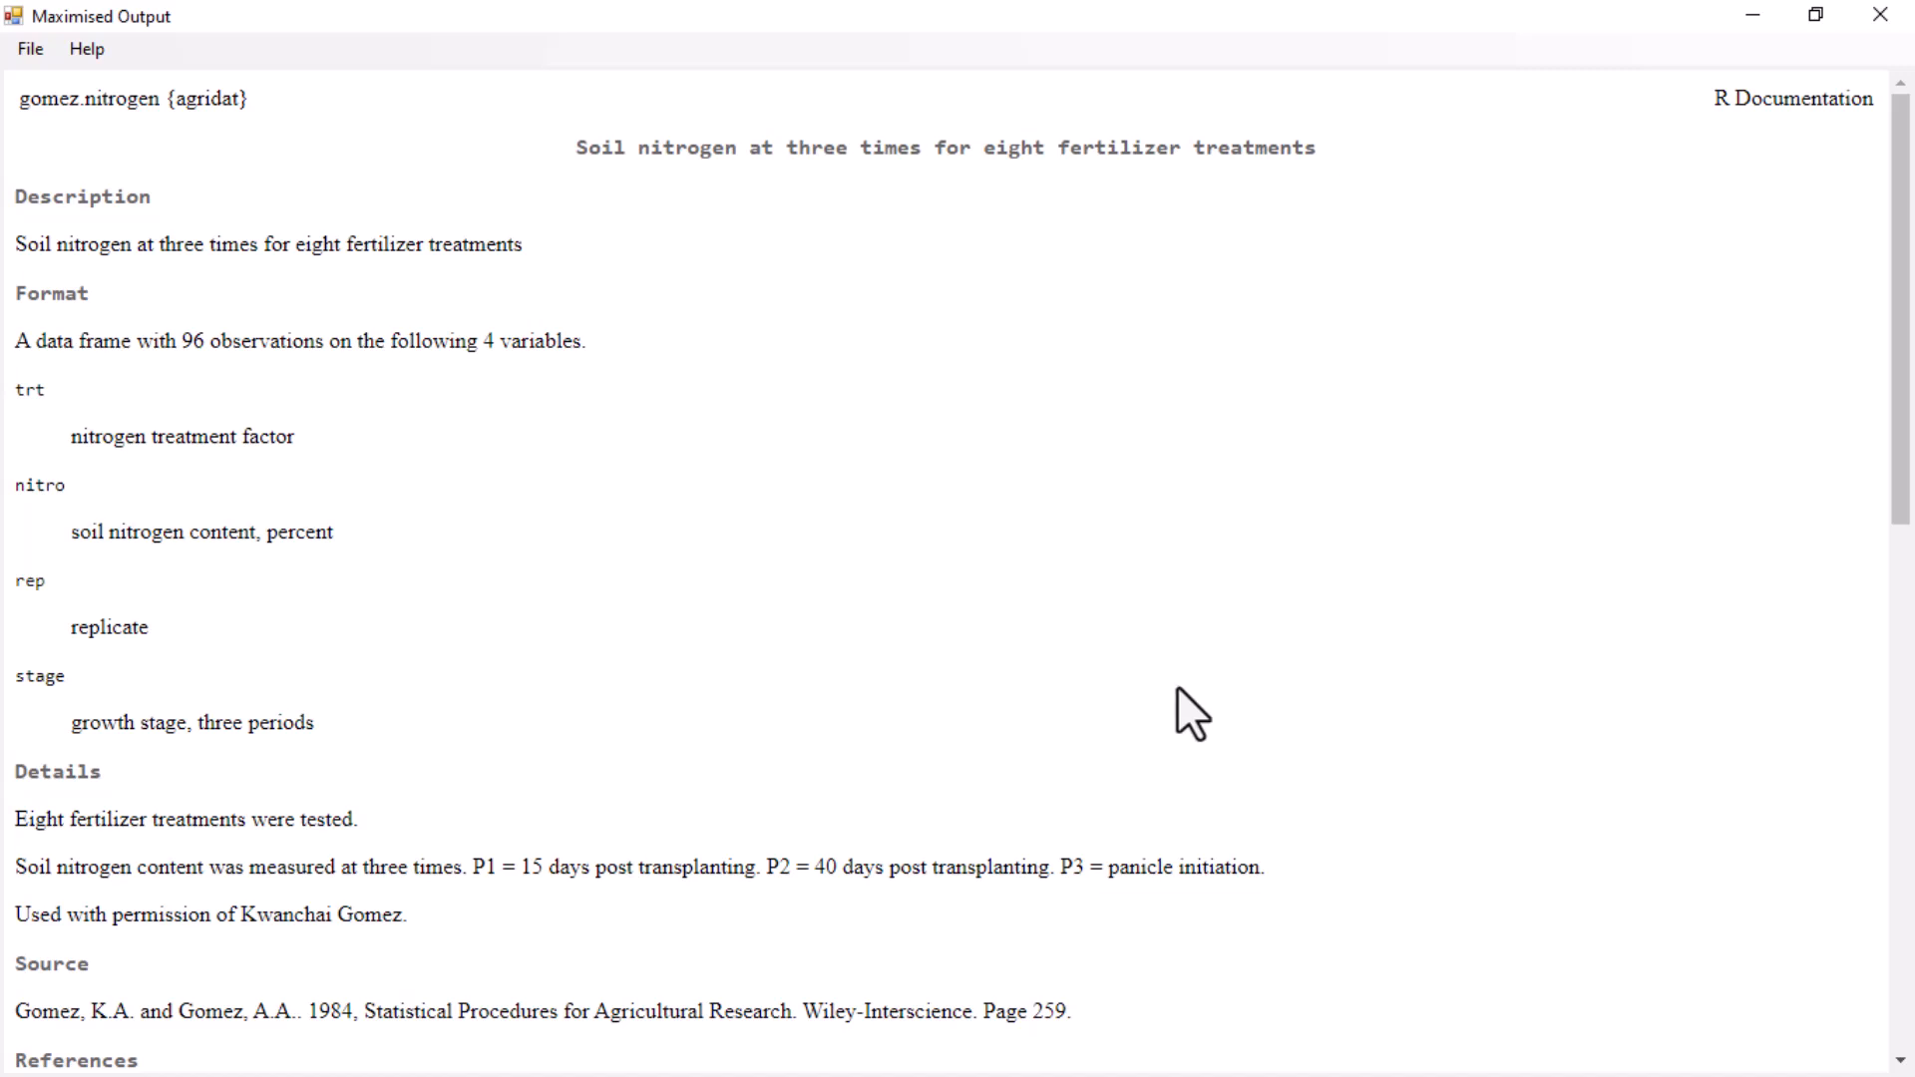
scroll(1177, 688, "down", 10)
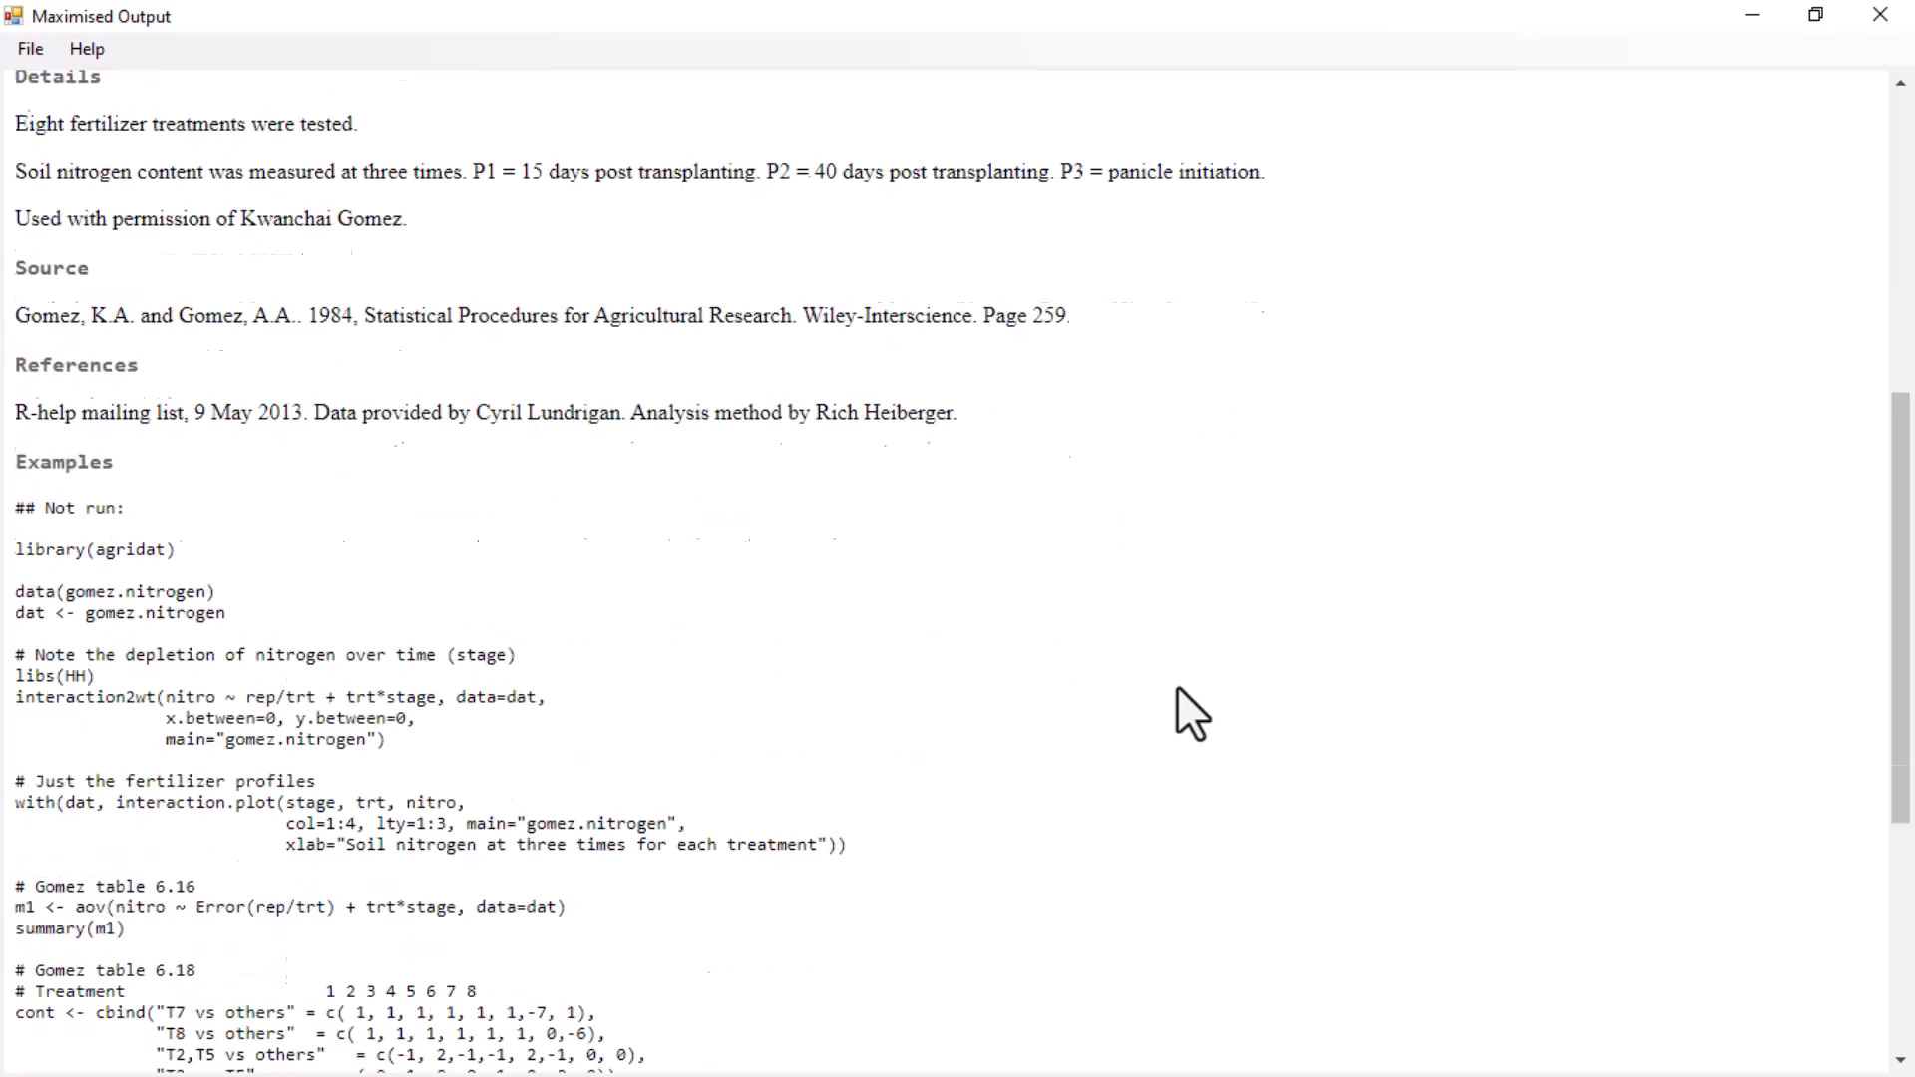
scroll(1177, 686, "down", 2)
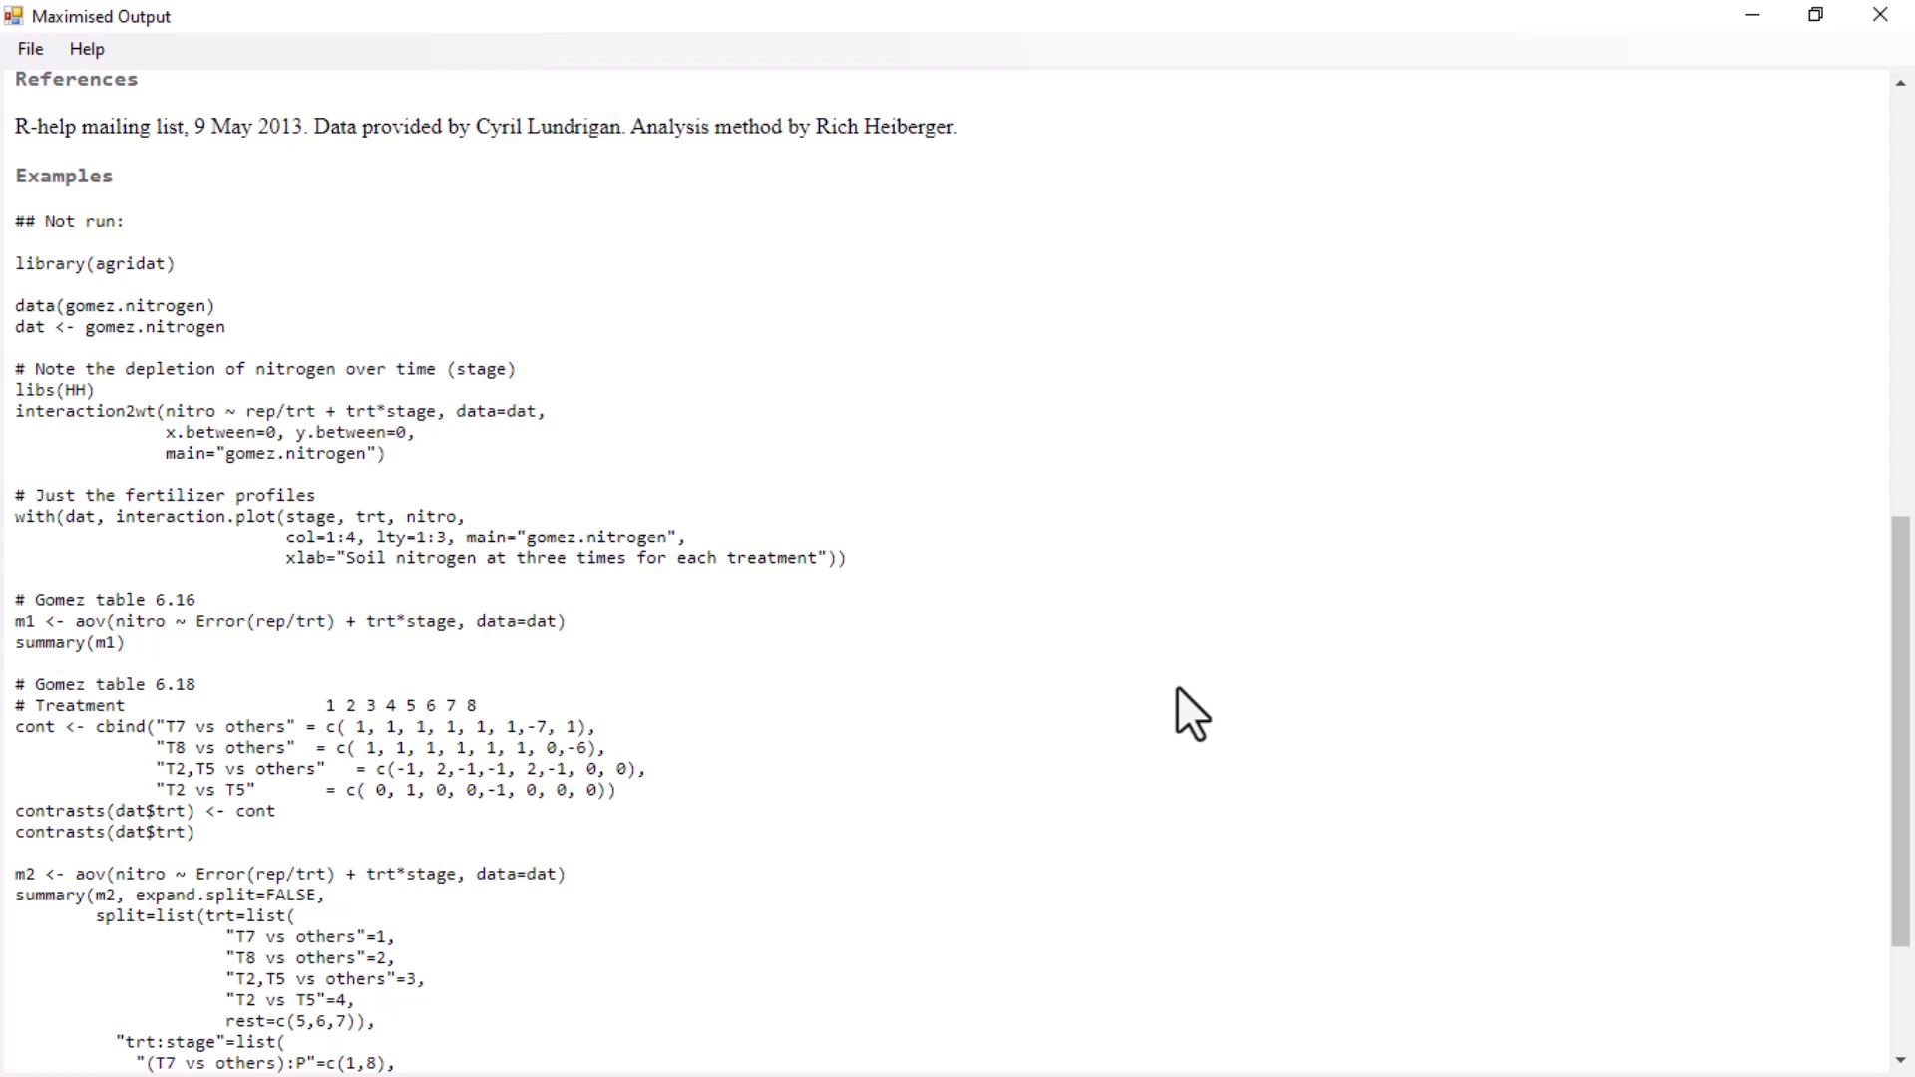
scroll(1390, 601, "down", 4)
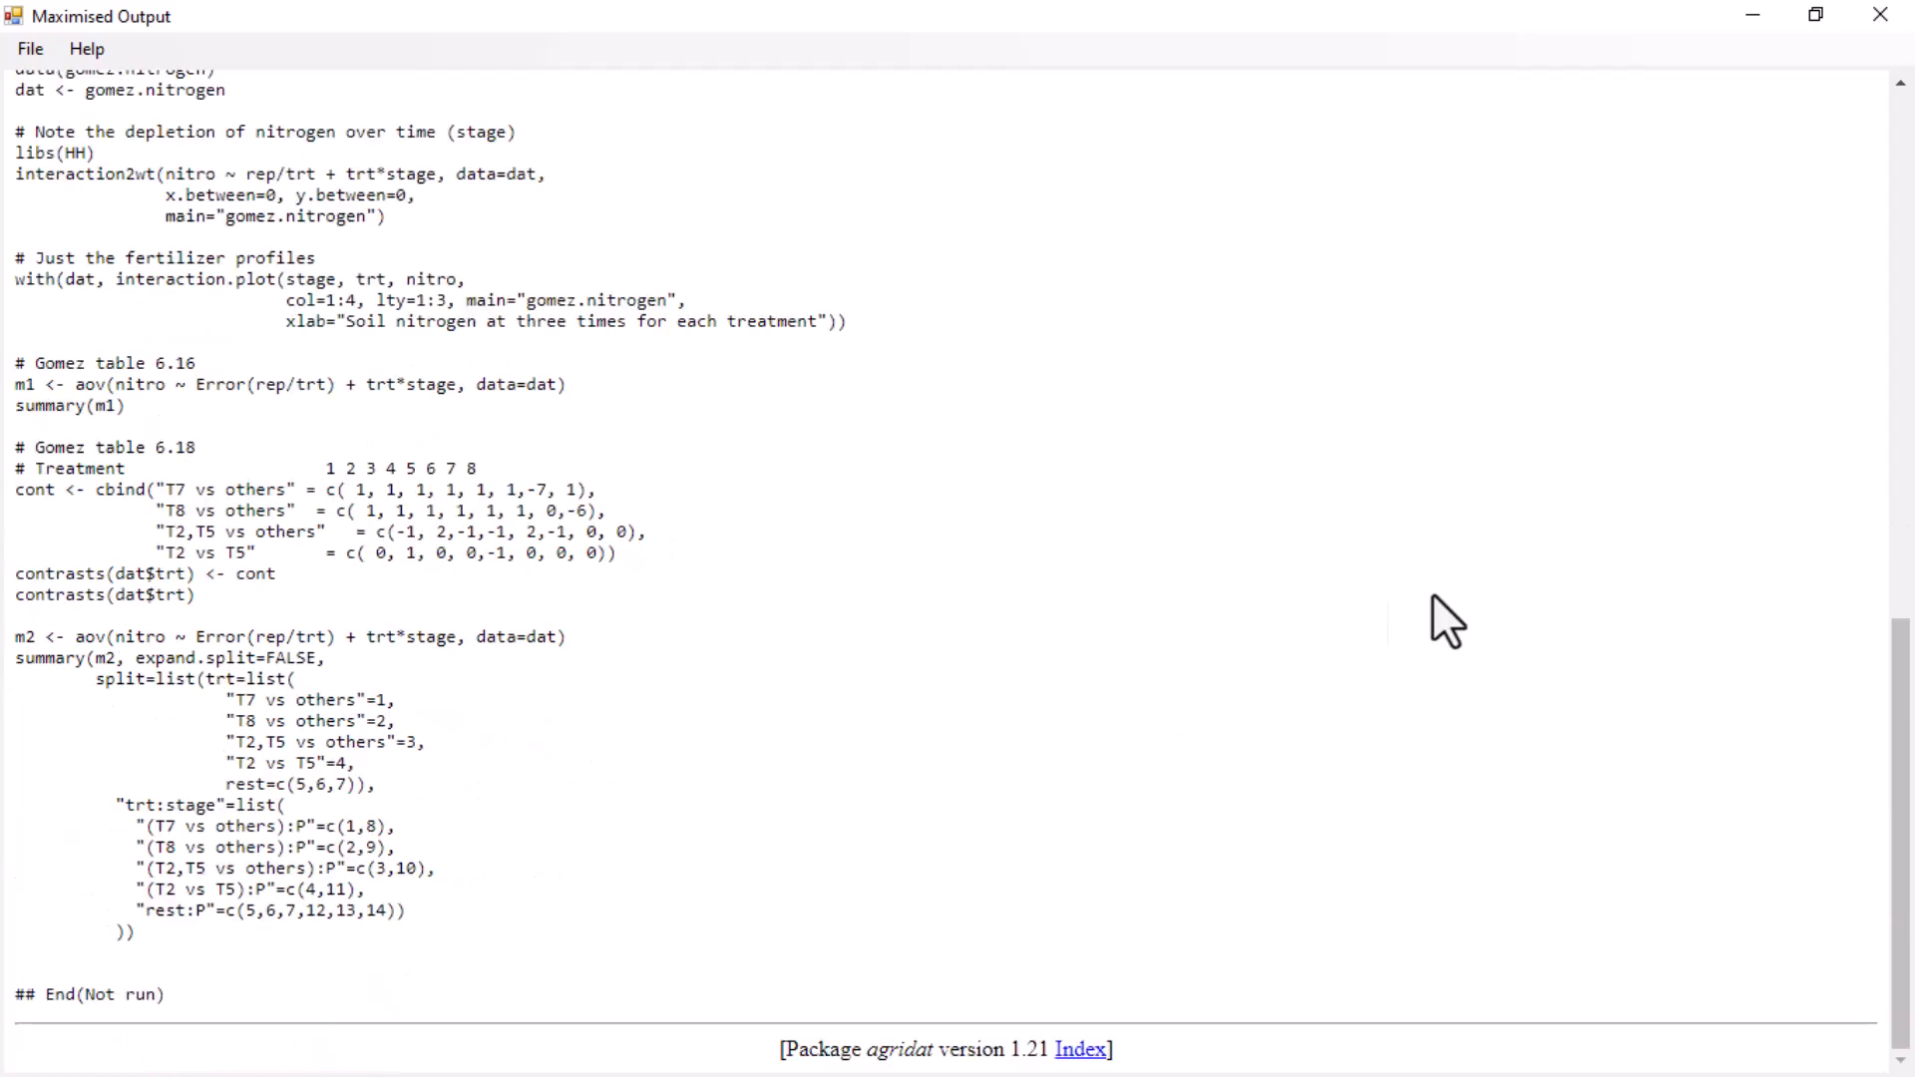
left_click(1875, 22)
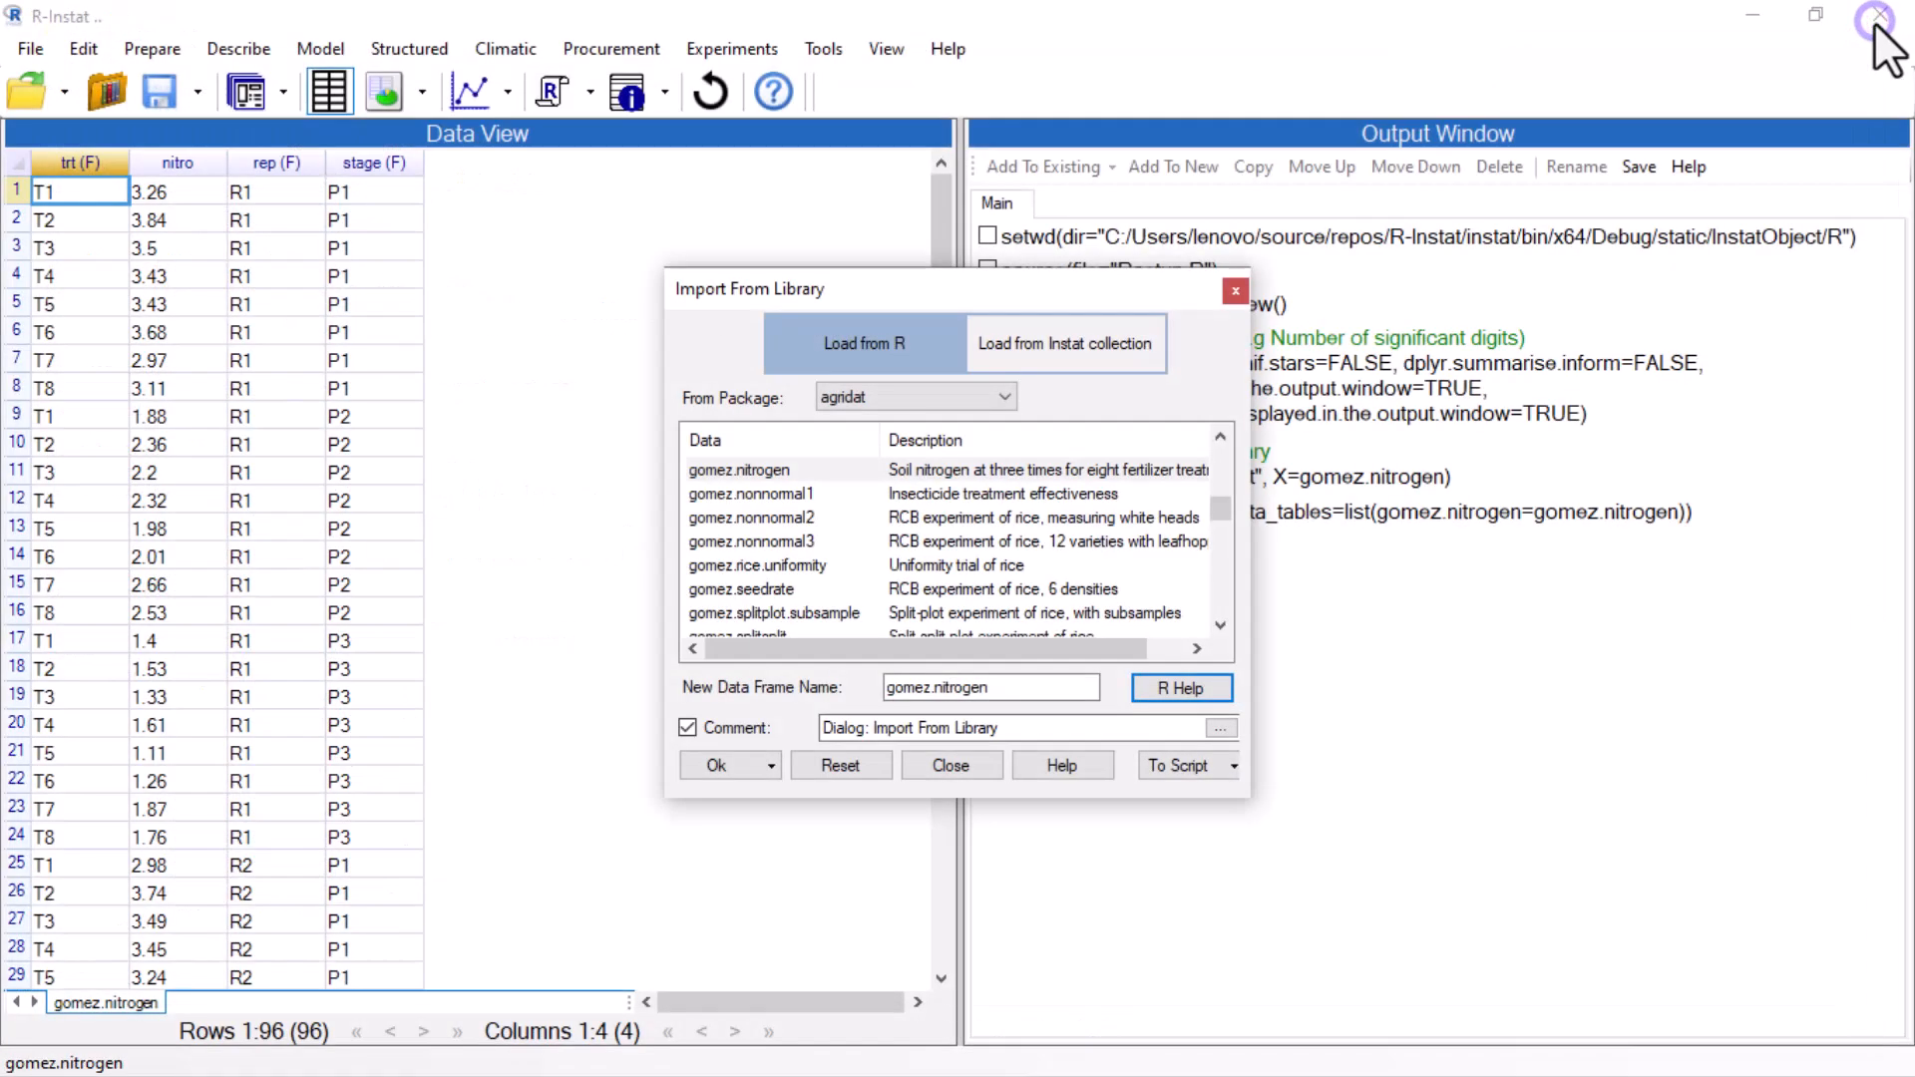
left_click(914, 764)
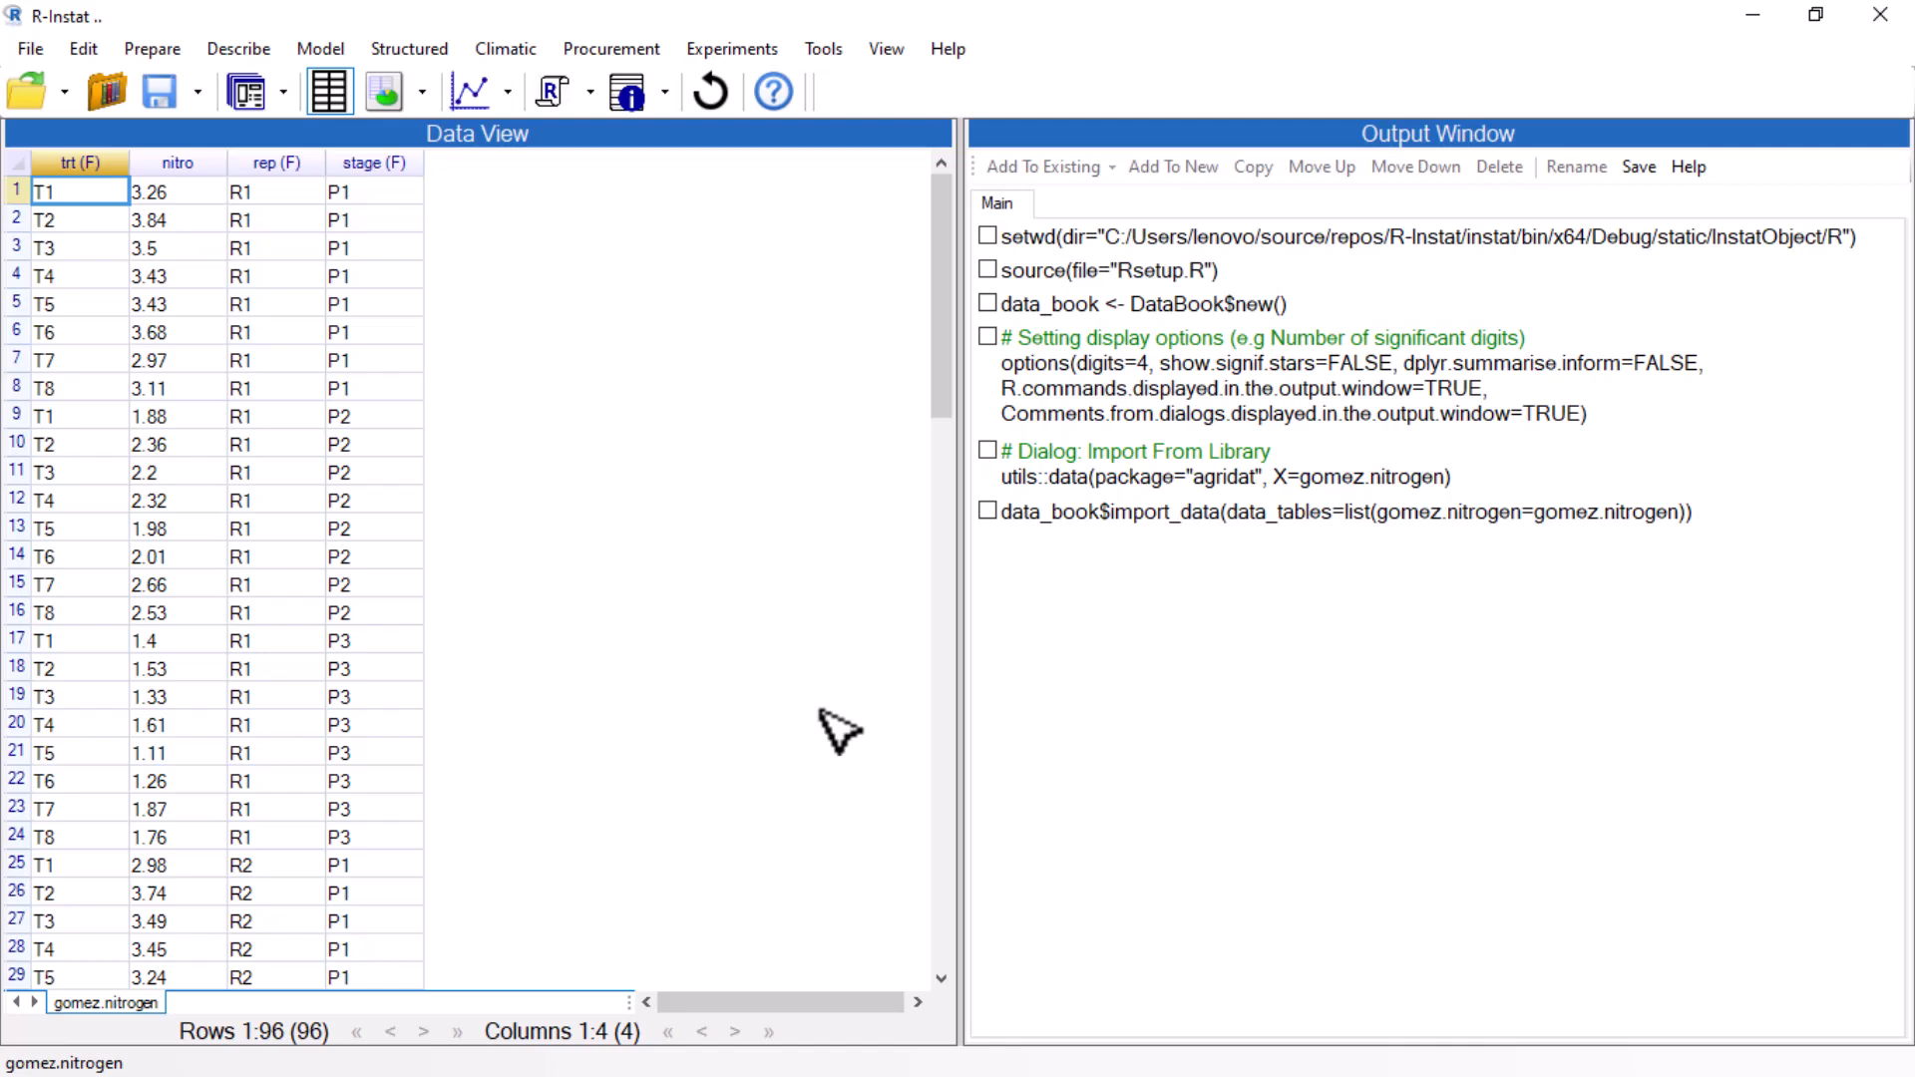
Close the data book, confirming that unsaved changes will be lost.
left_click(14, 49)
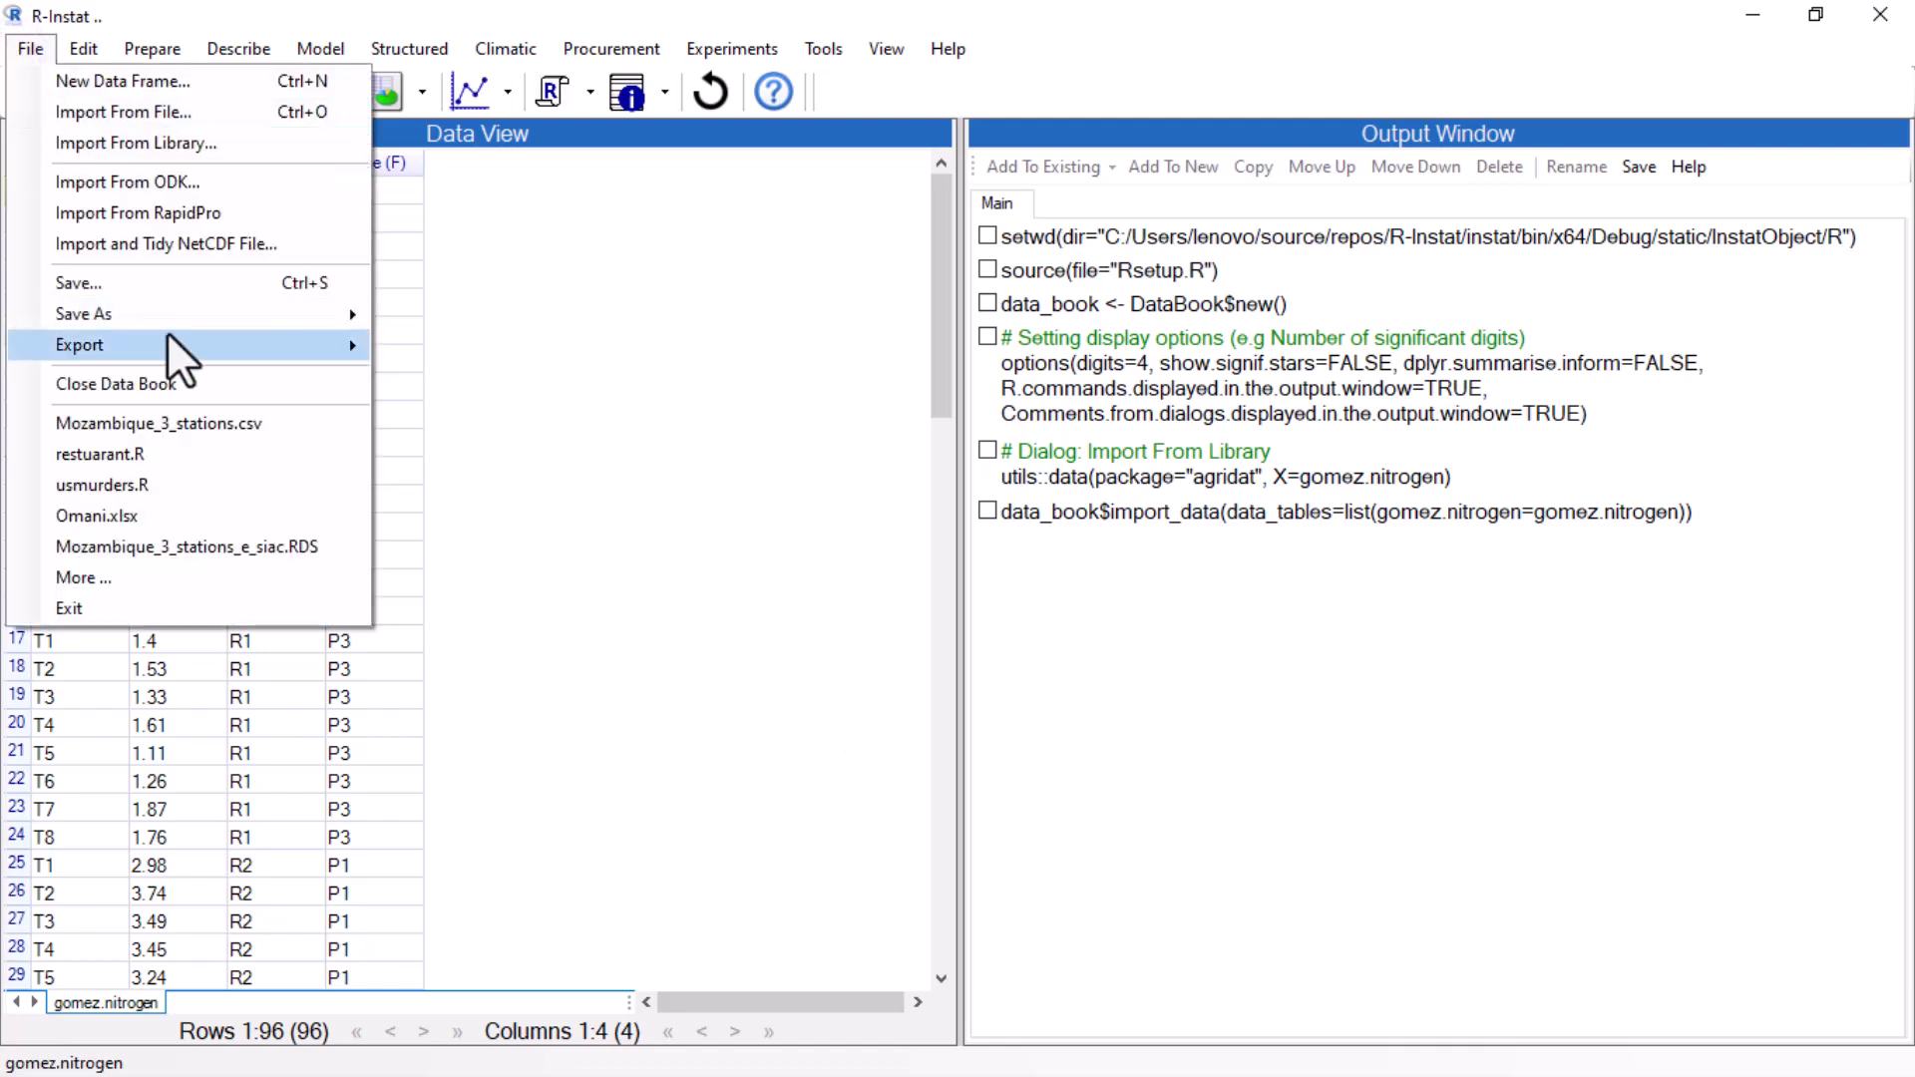
left_click(170, 382)
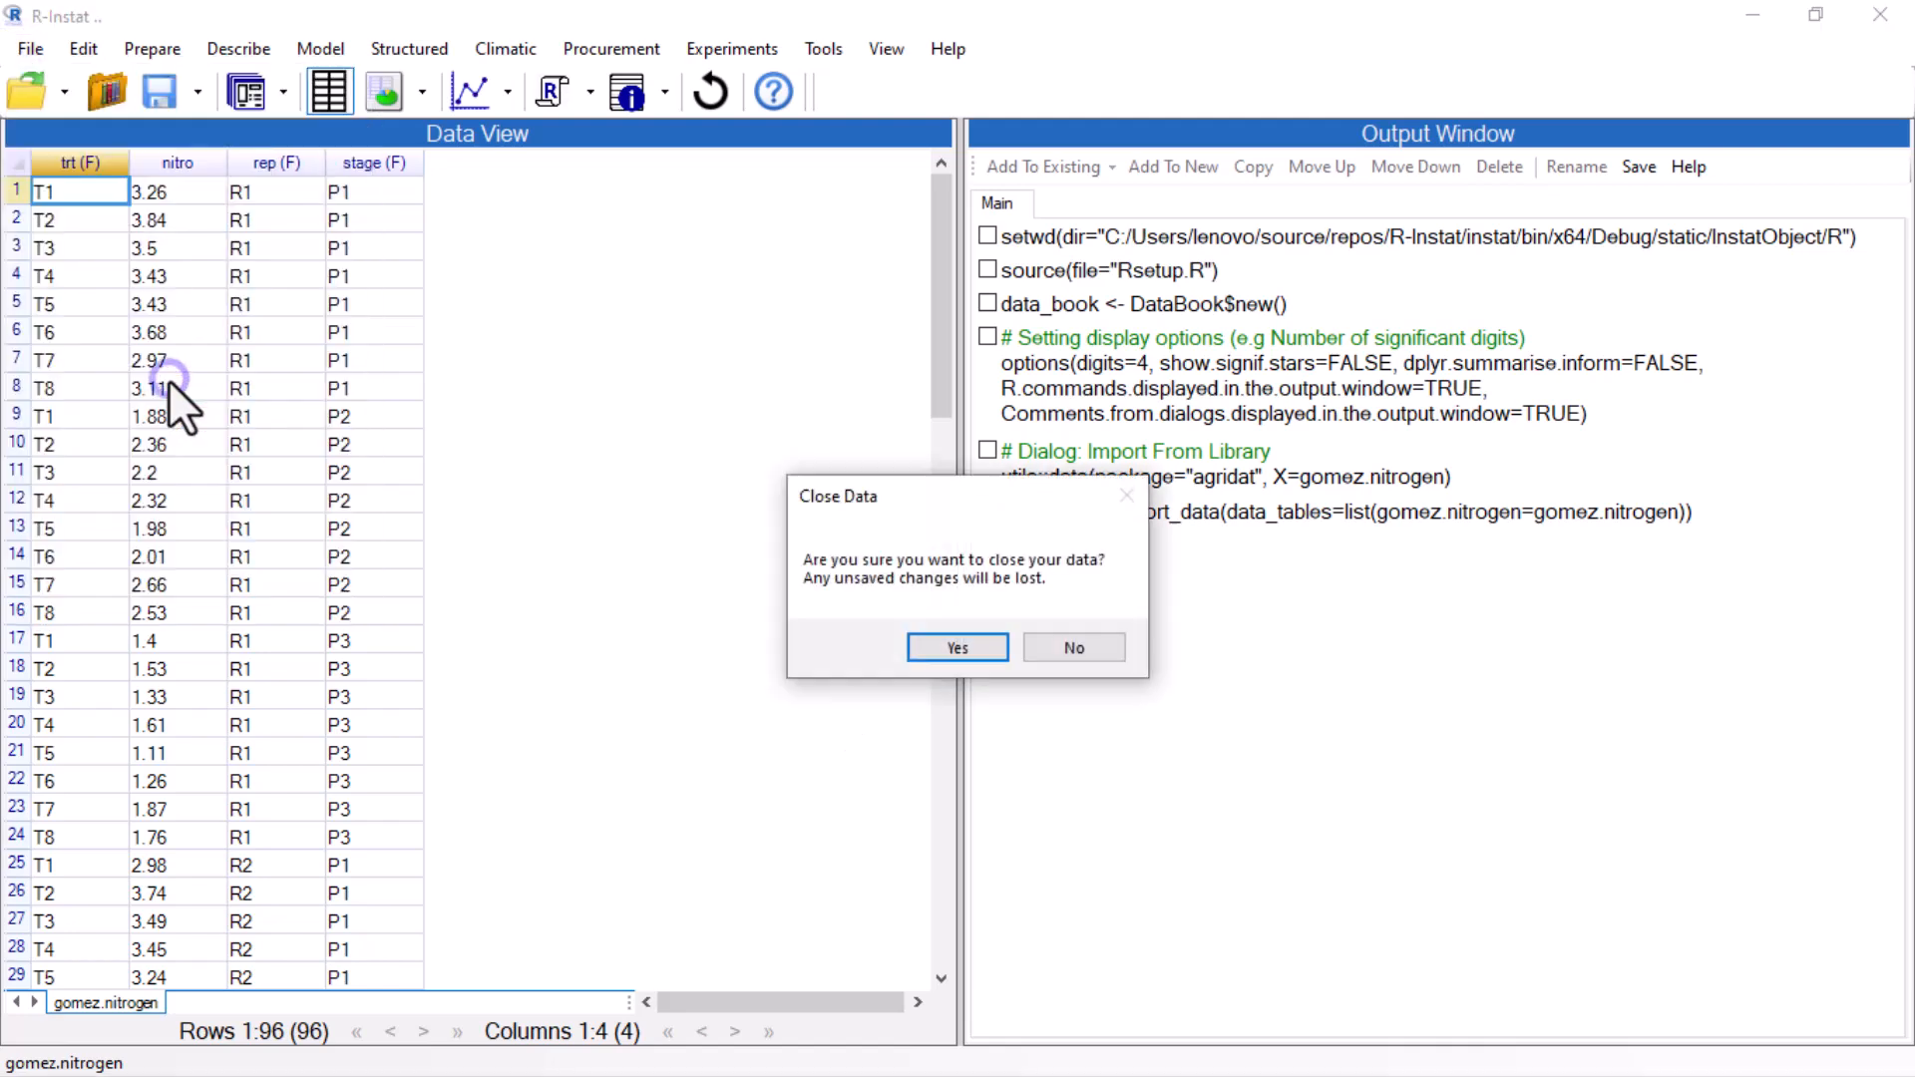
left_click(978, 650)
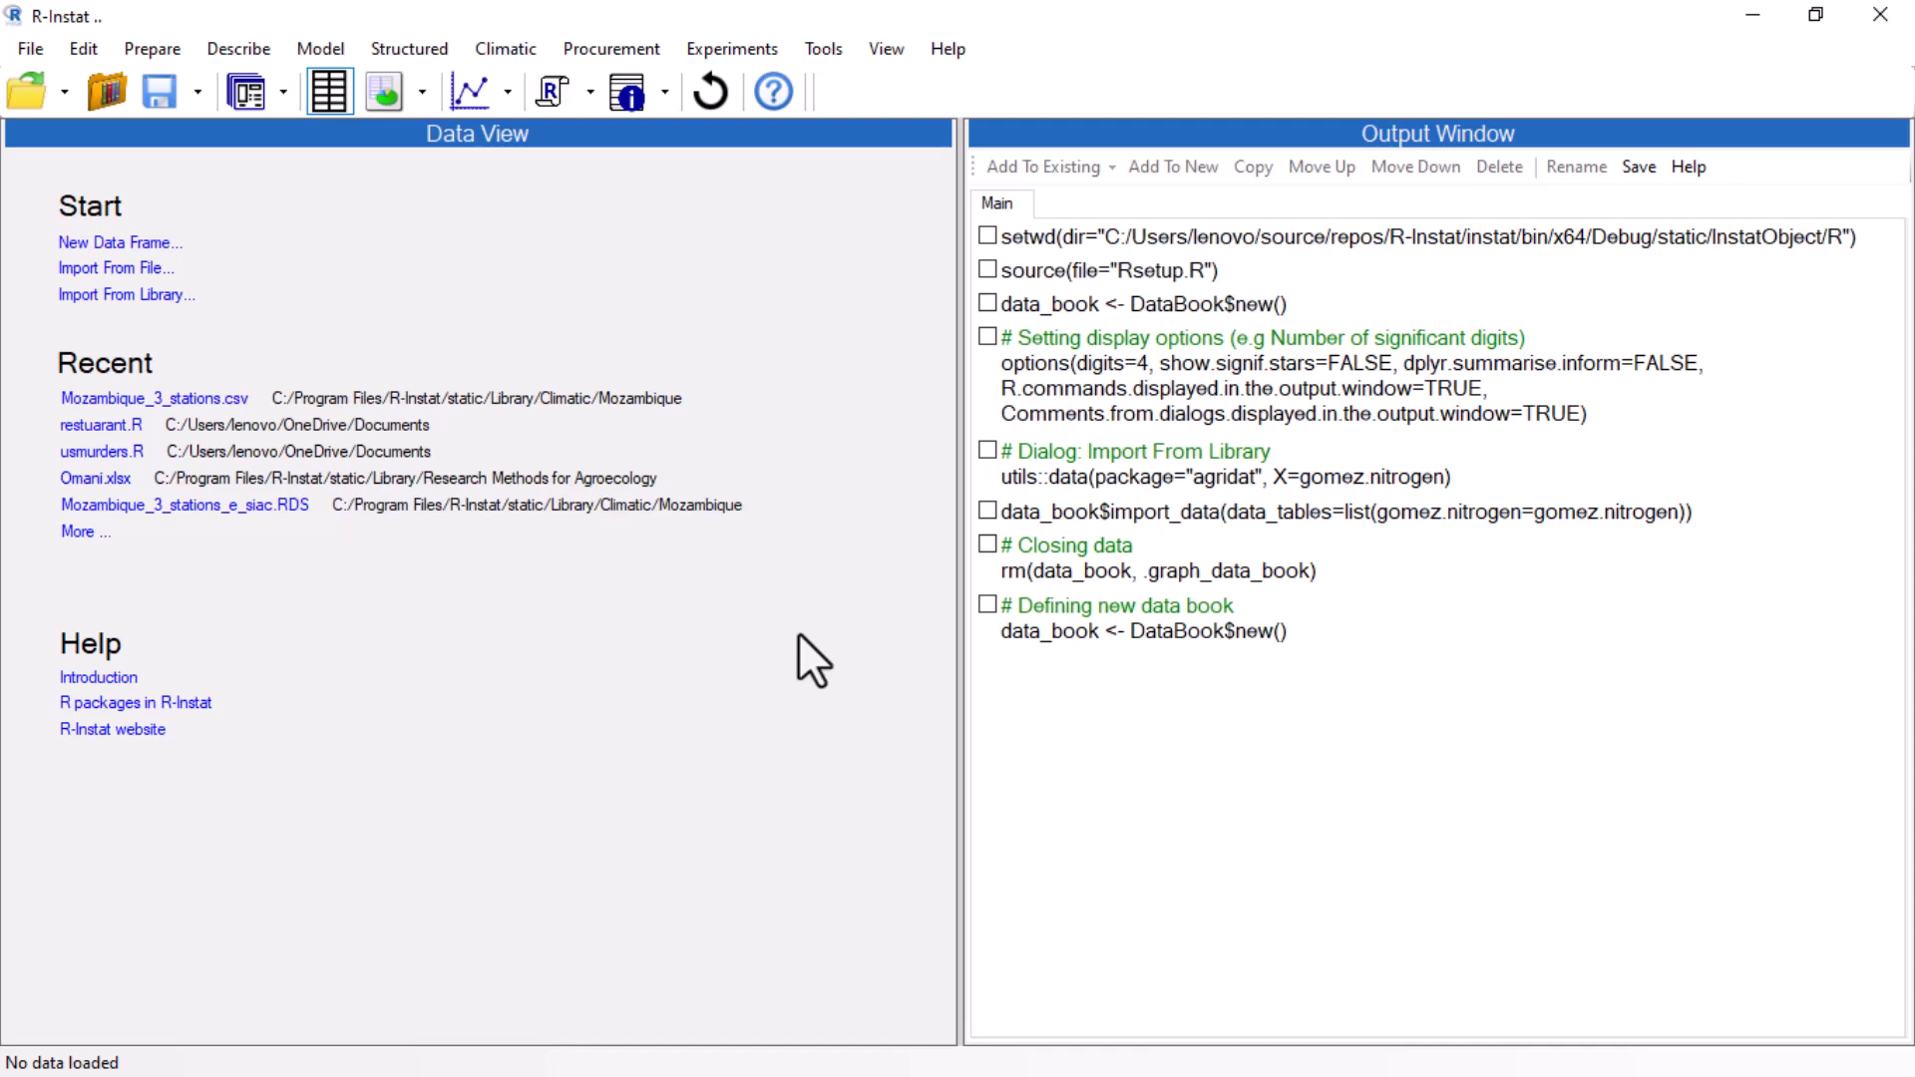
Show the script window in place of the data view and insert the gomez.nitrogen example code from the agridat library.
left_click(870, 48)
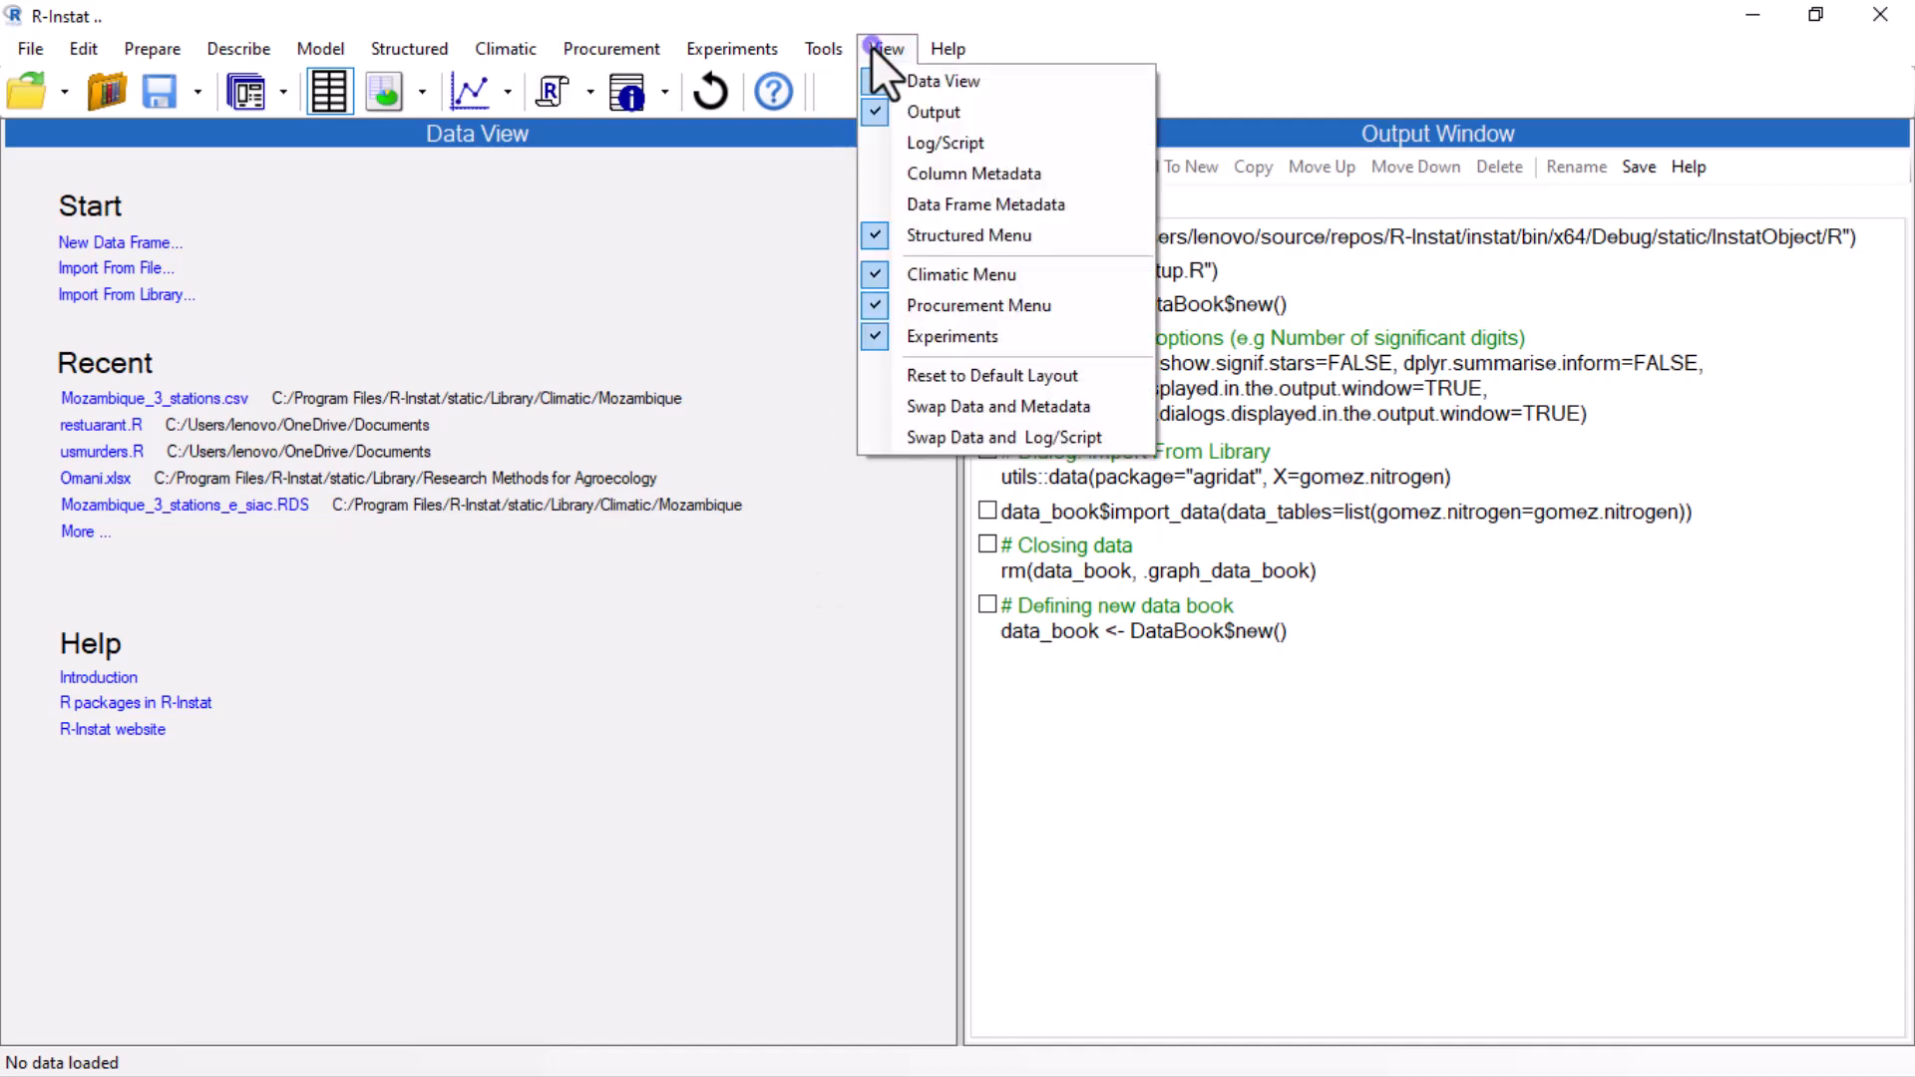
left_click(873, 439)
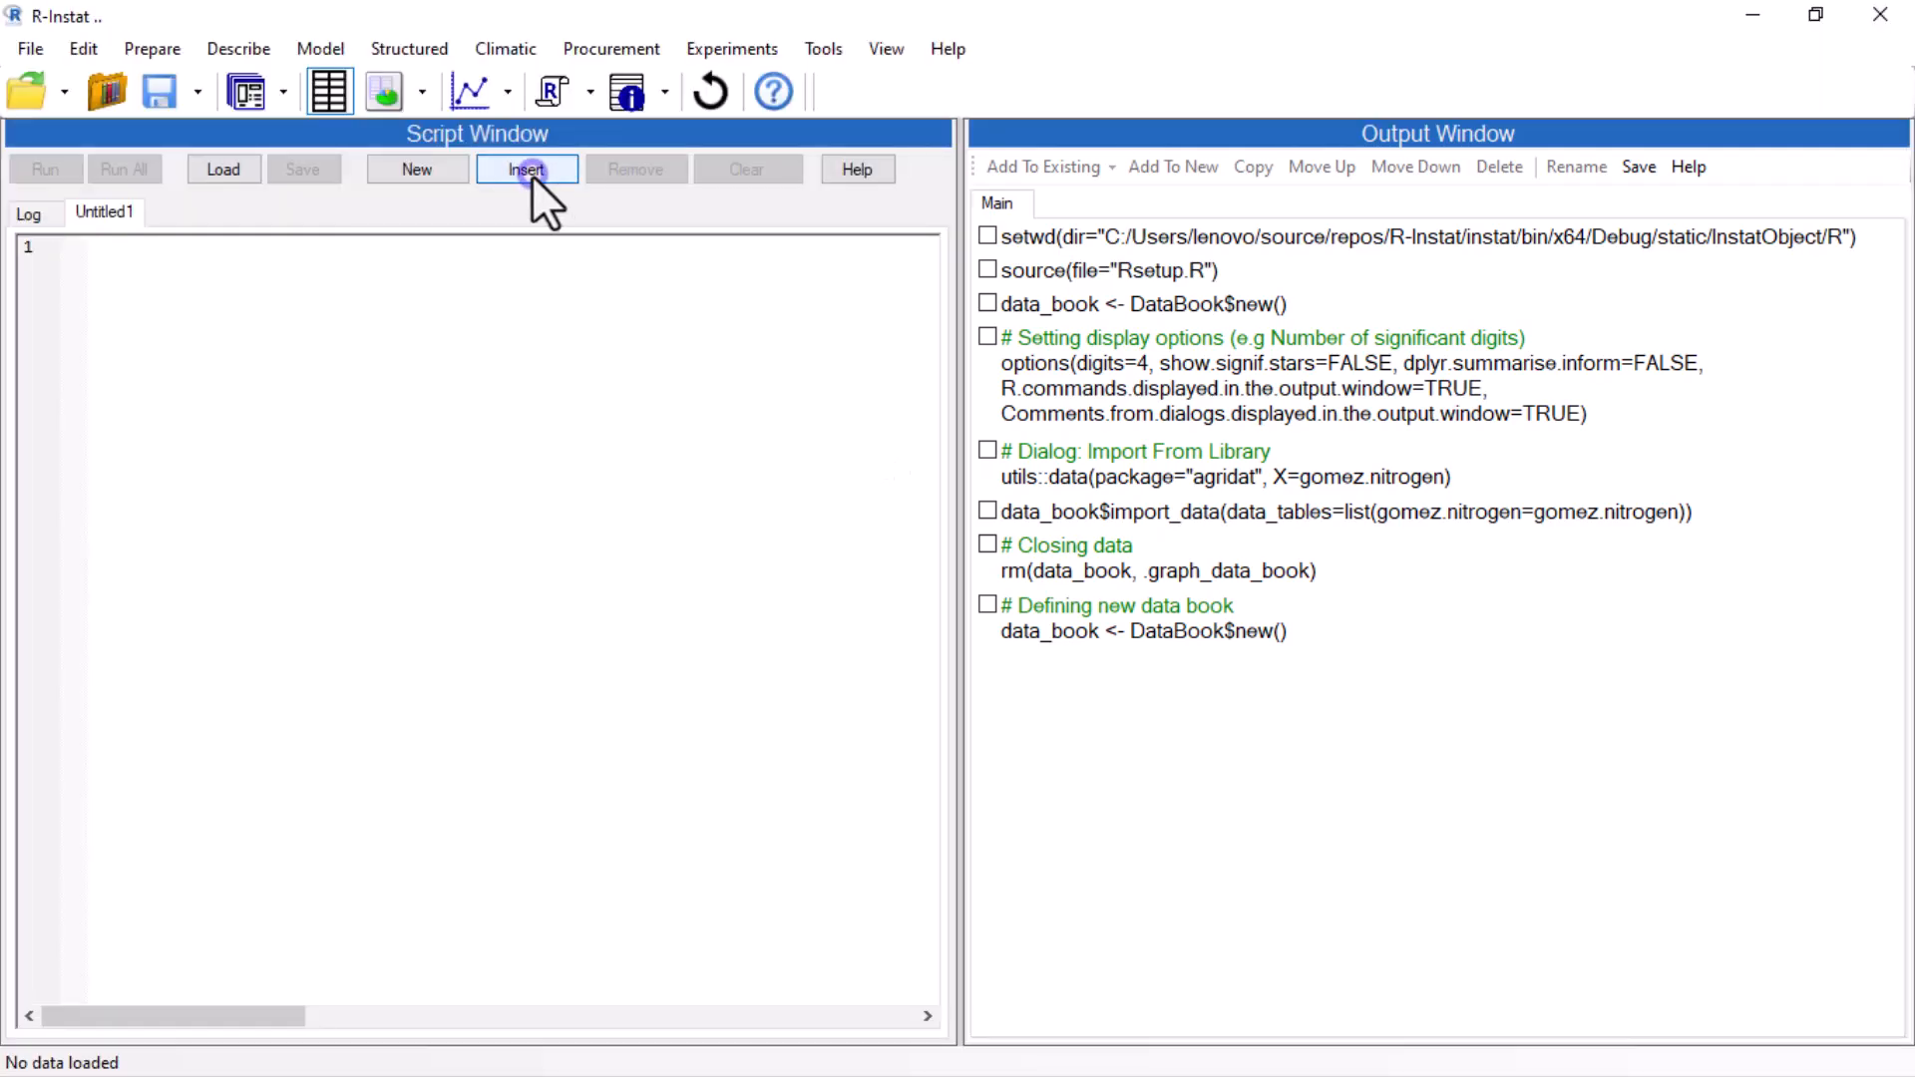
left_click(530, 171)
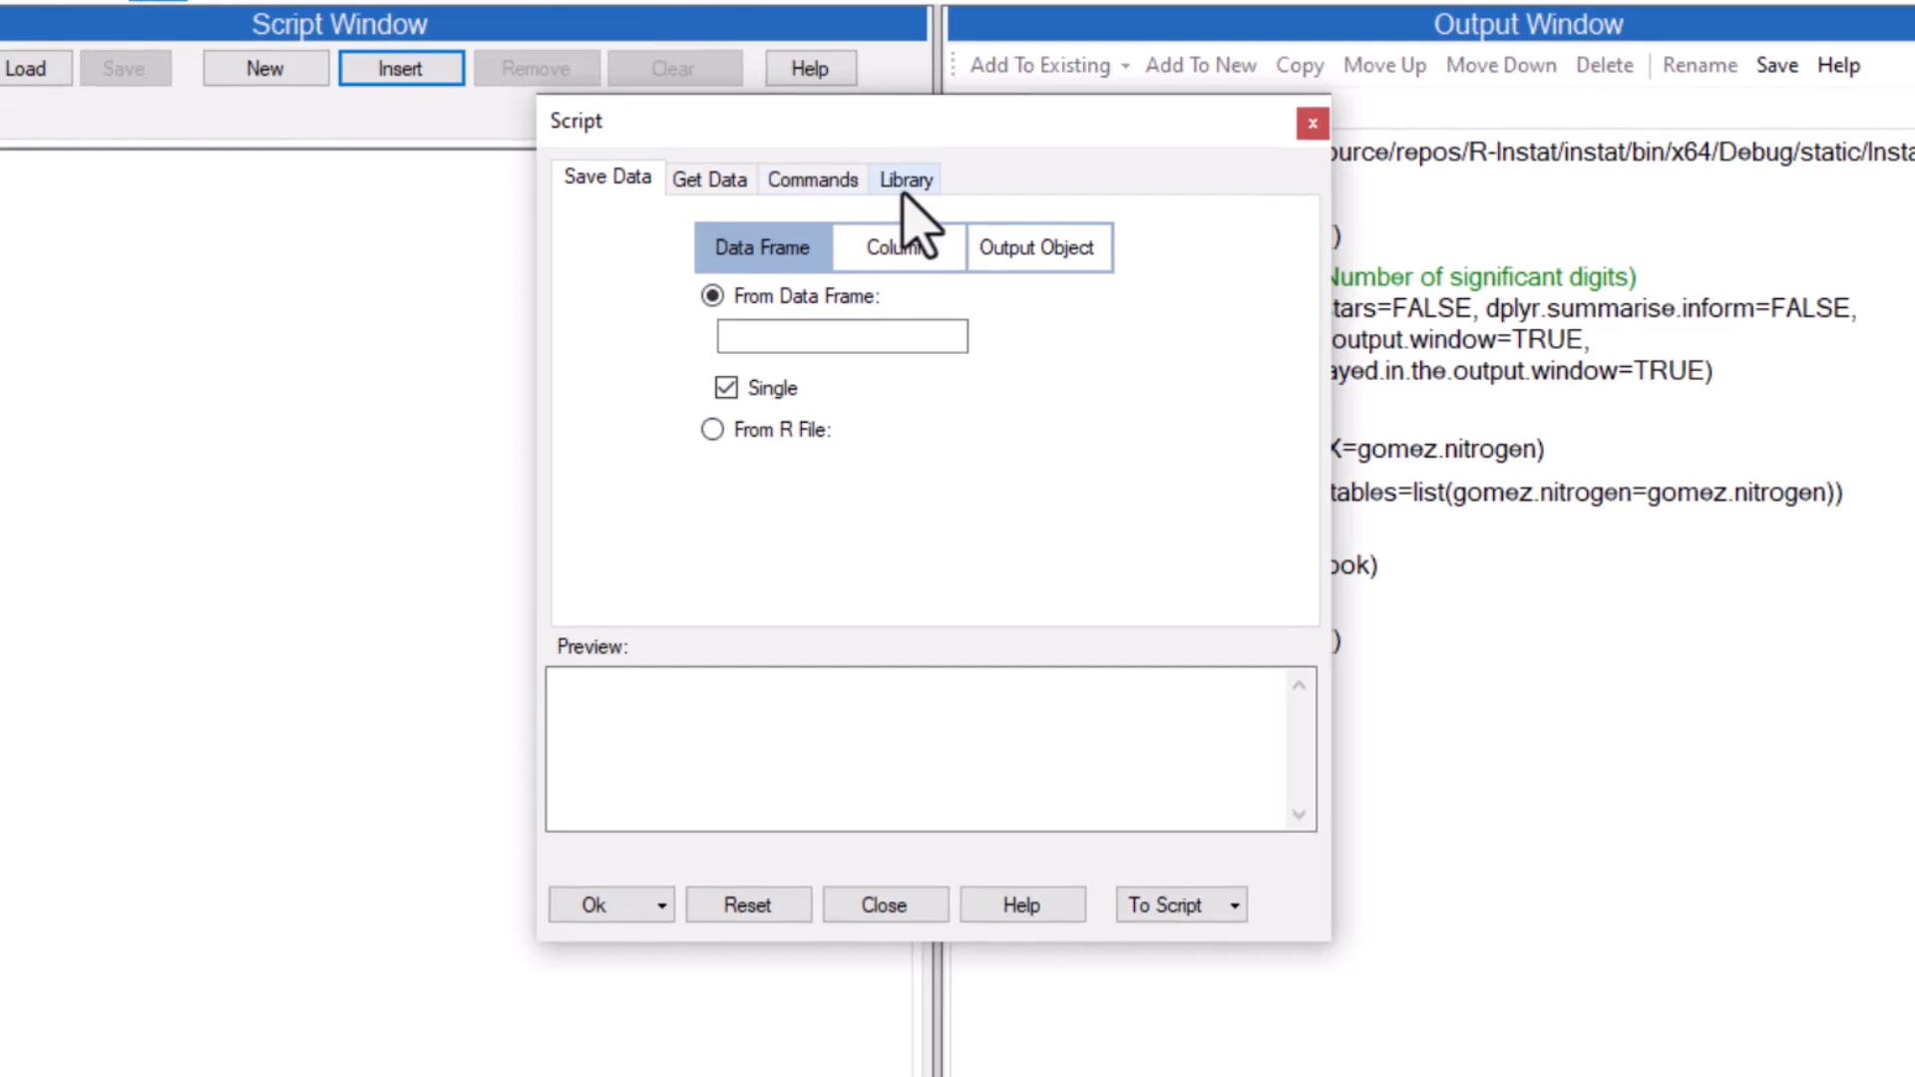
left_click(937, 261)
left_click(803, 255)
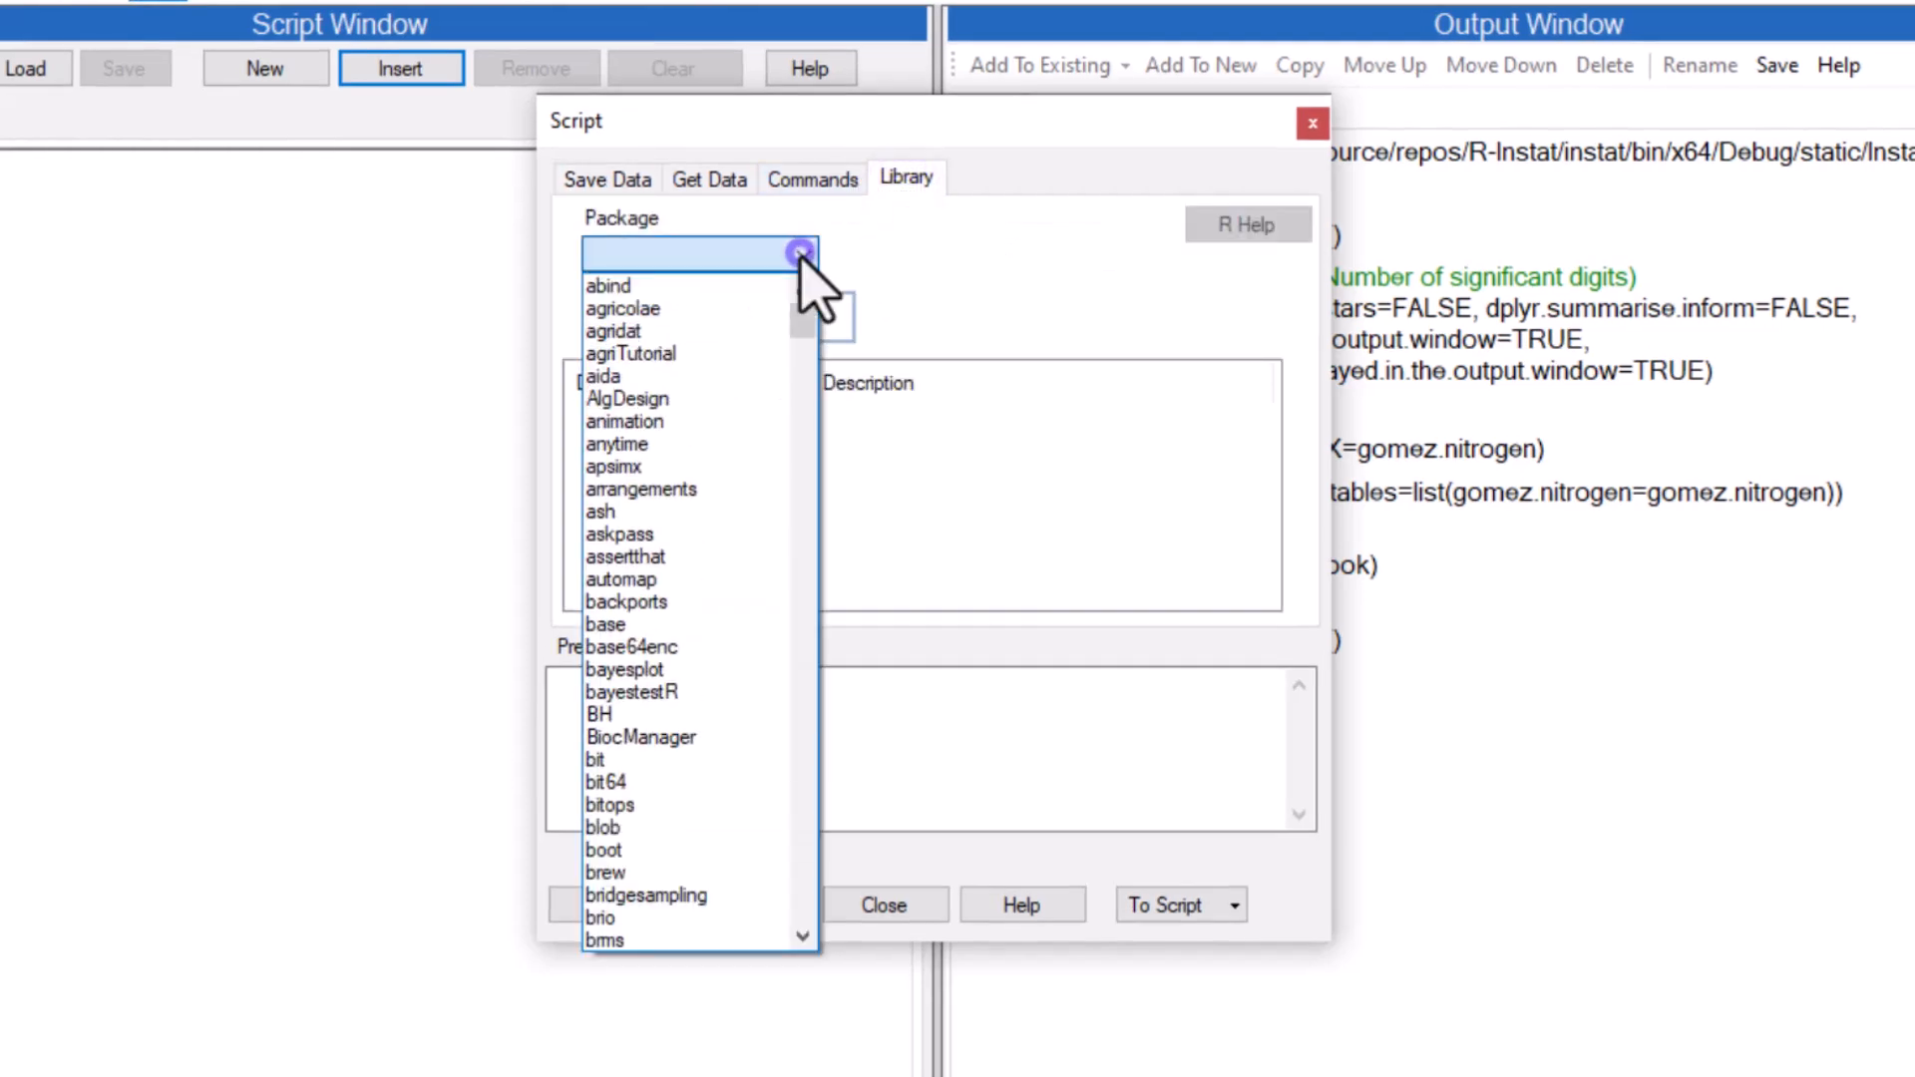
left_click(743, 331)
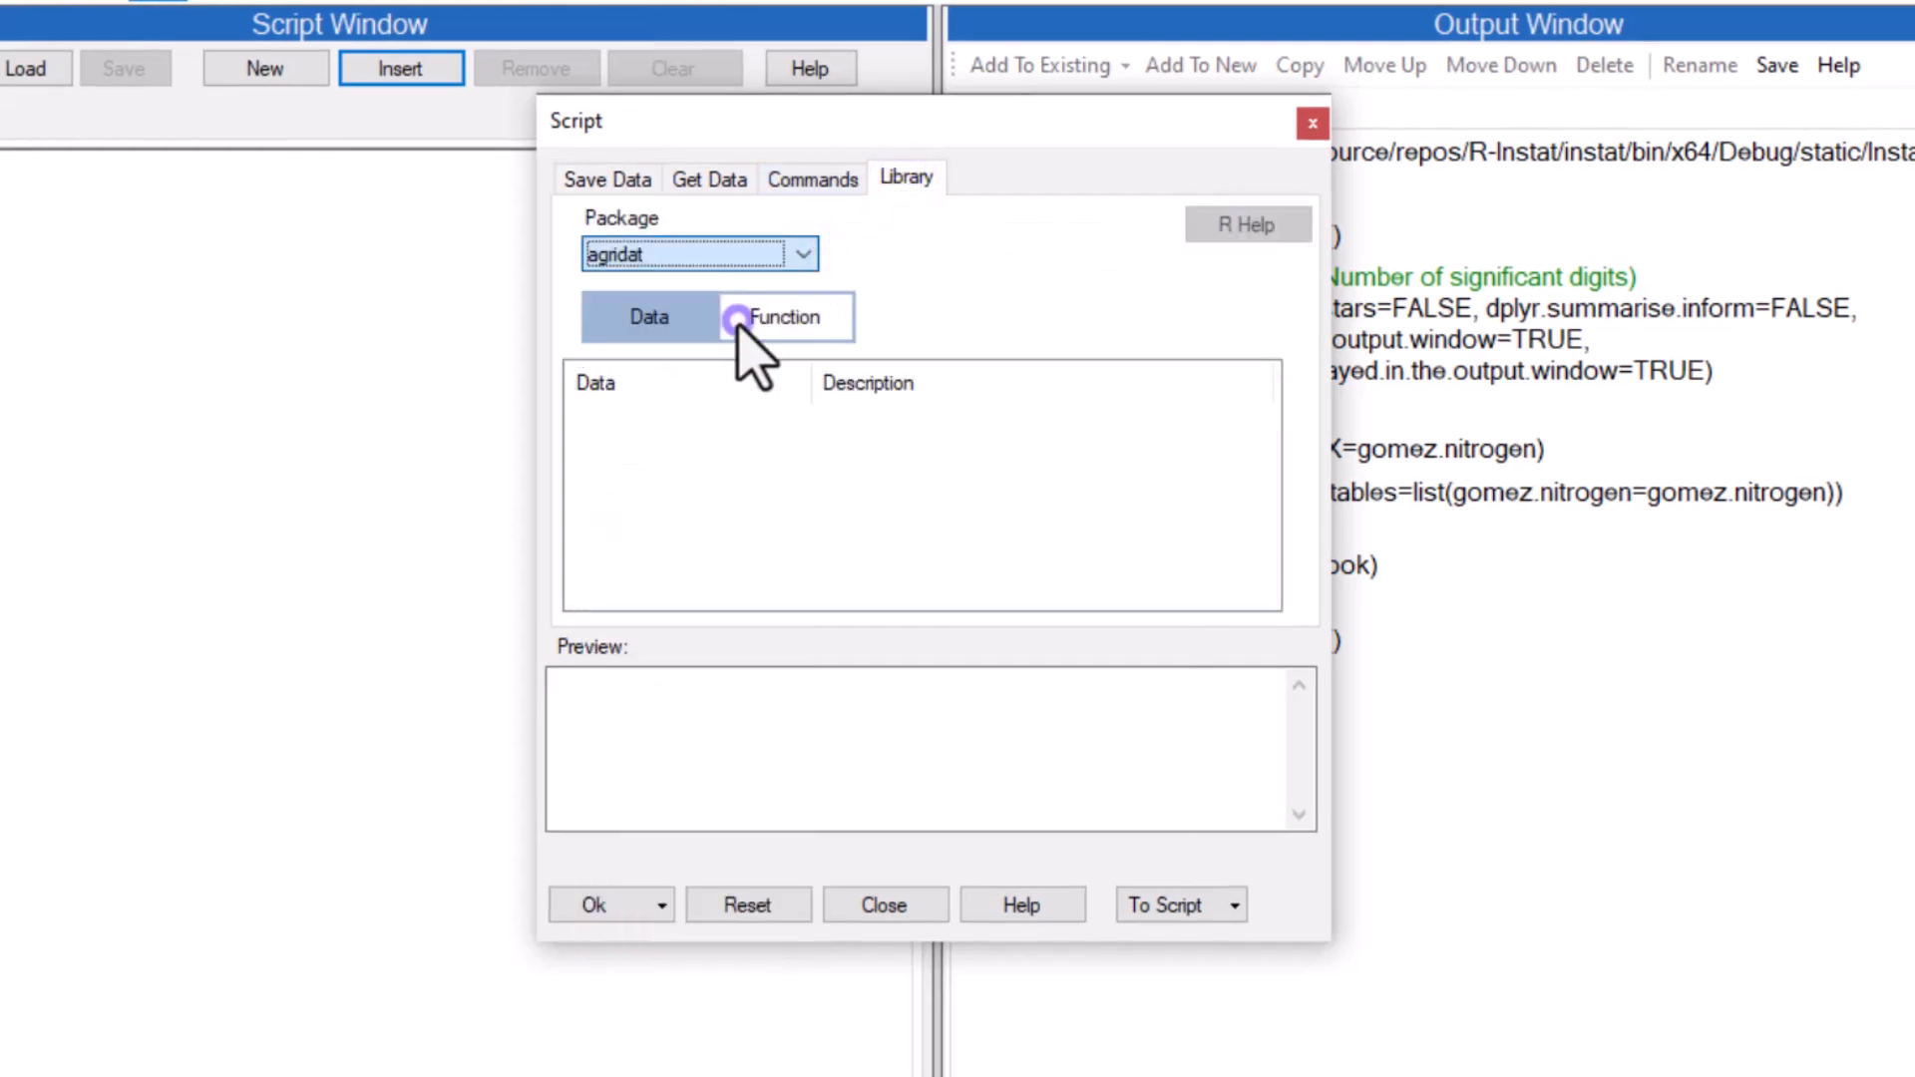
left_click(670, 510)
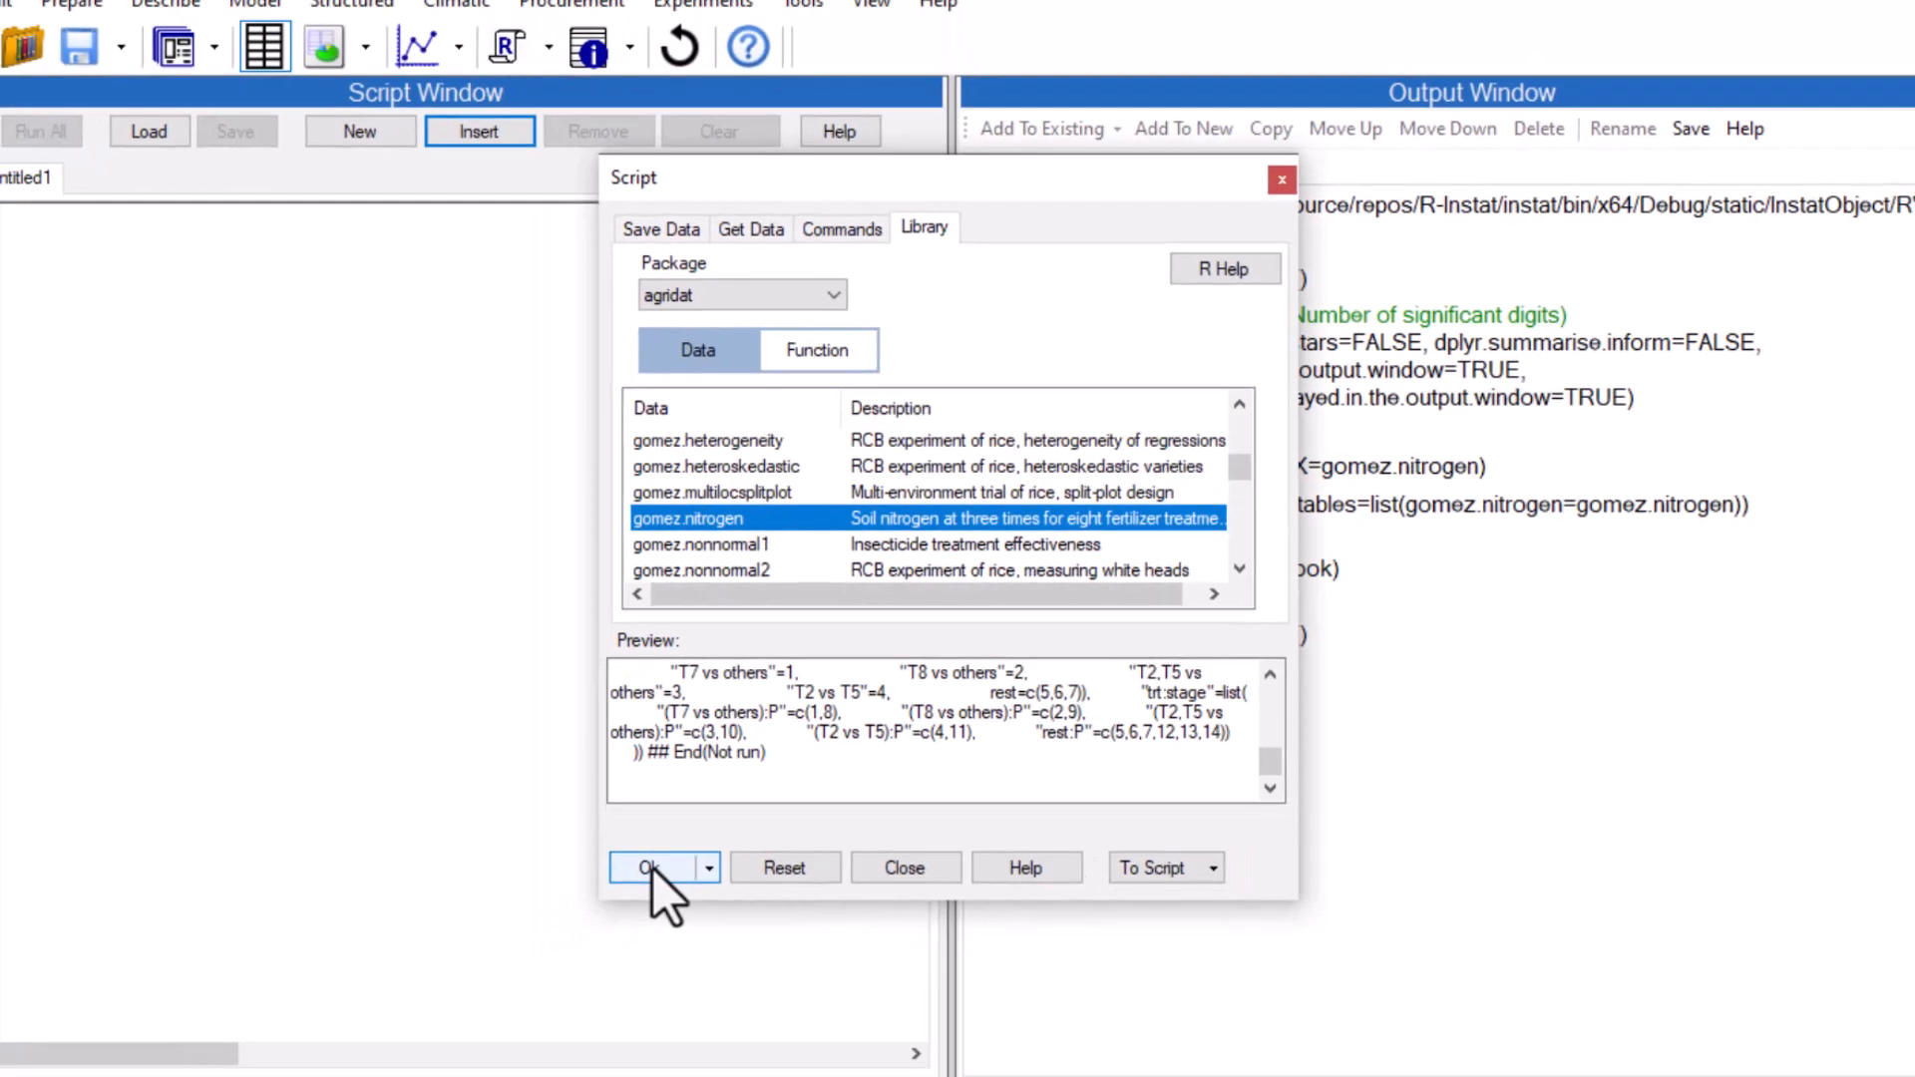
left_click(597, 905)
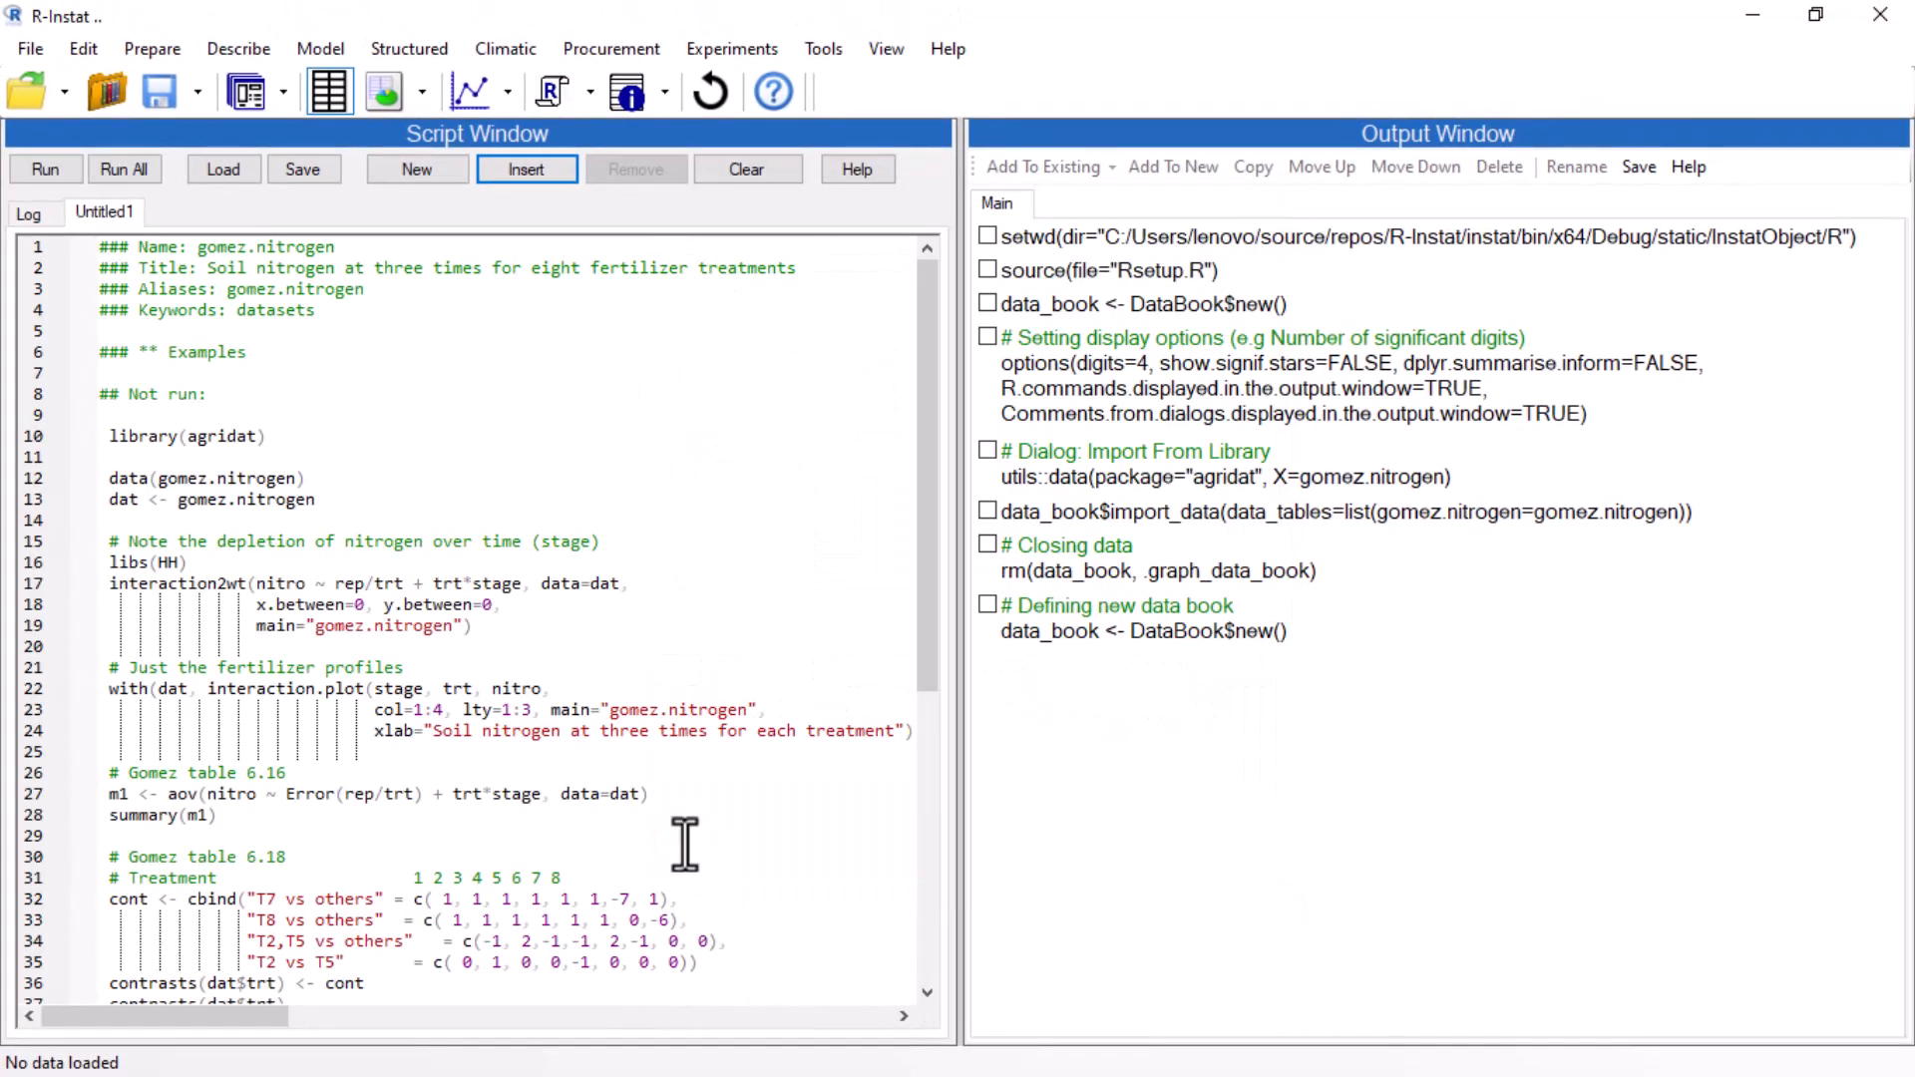
Rename the script tab as nitrogen.
double_click(93, 211)
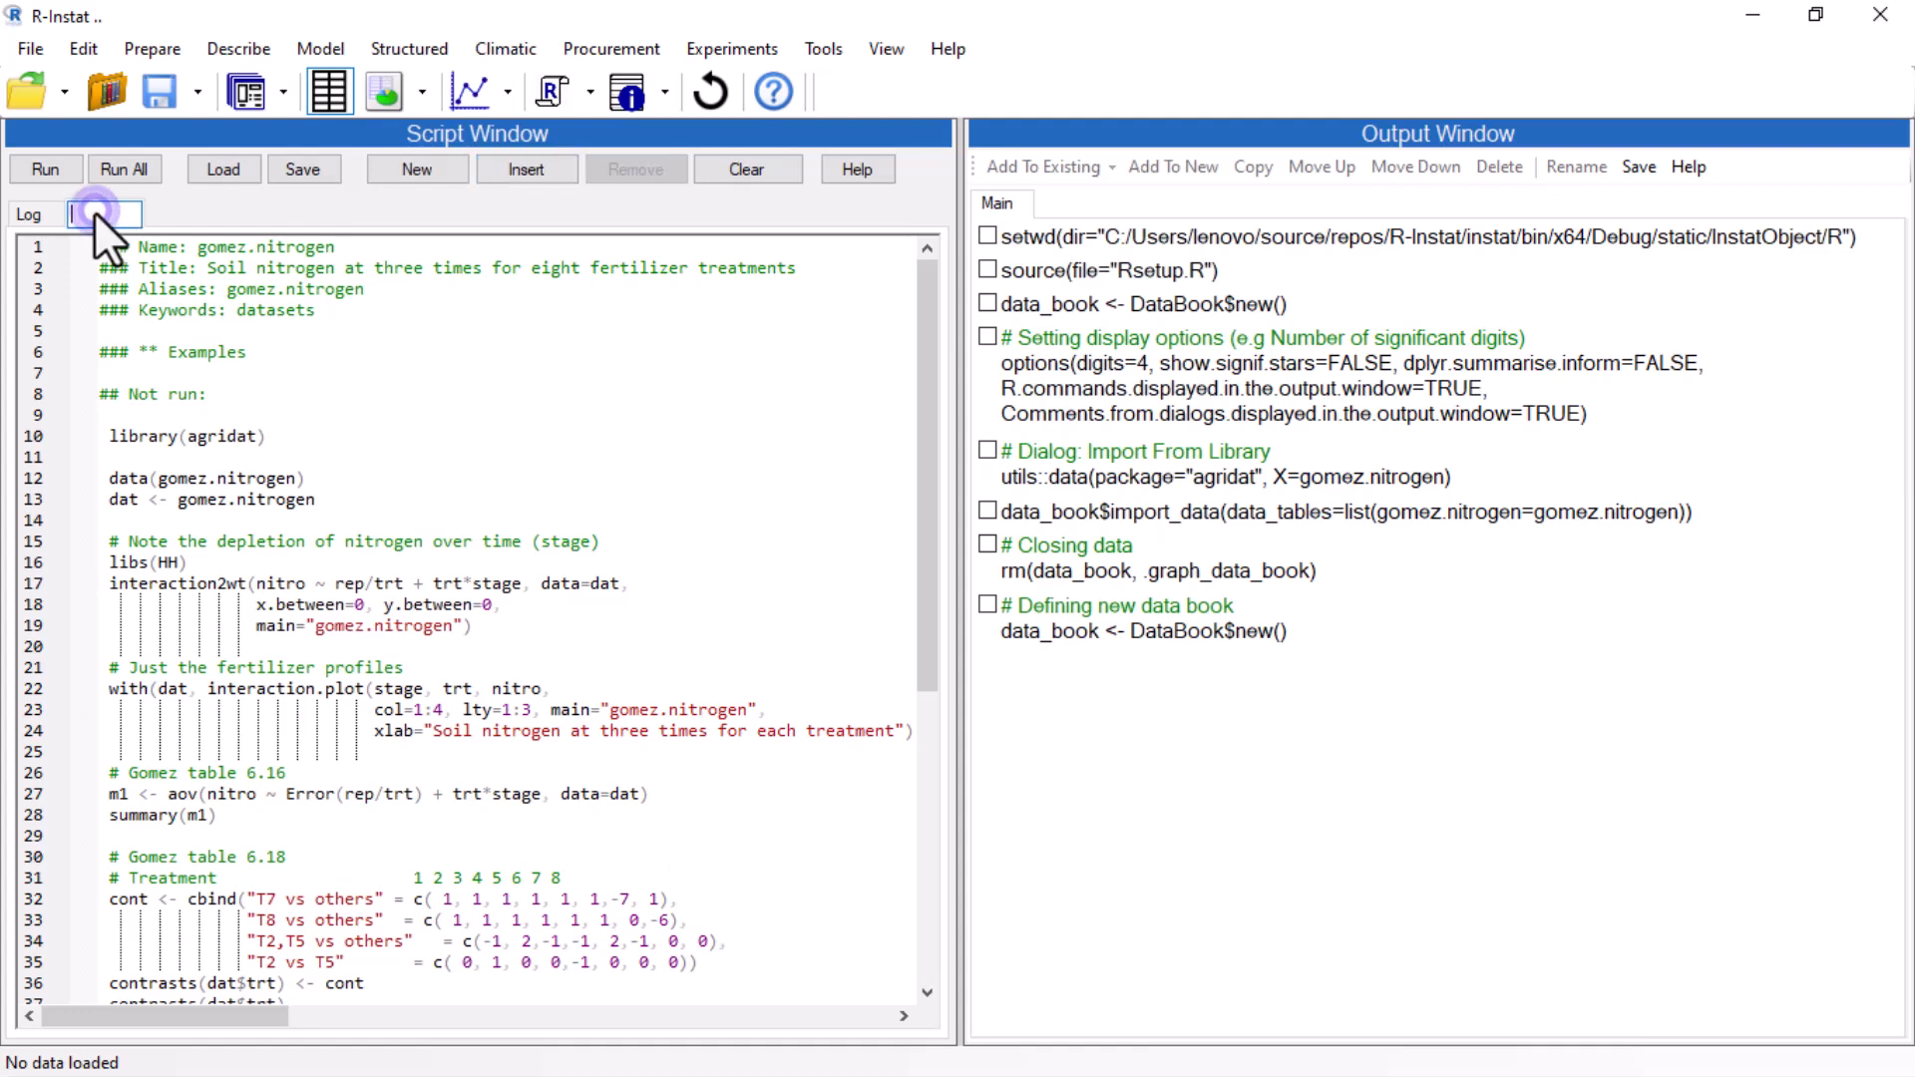
type("nitrogen")
scroll(280, 440, "down", 2)
scroll(281, 440, "down", 3)
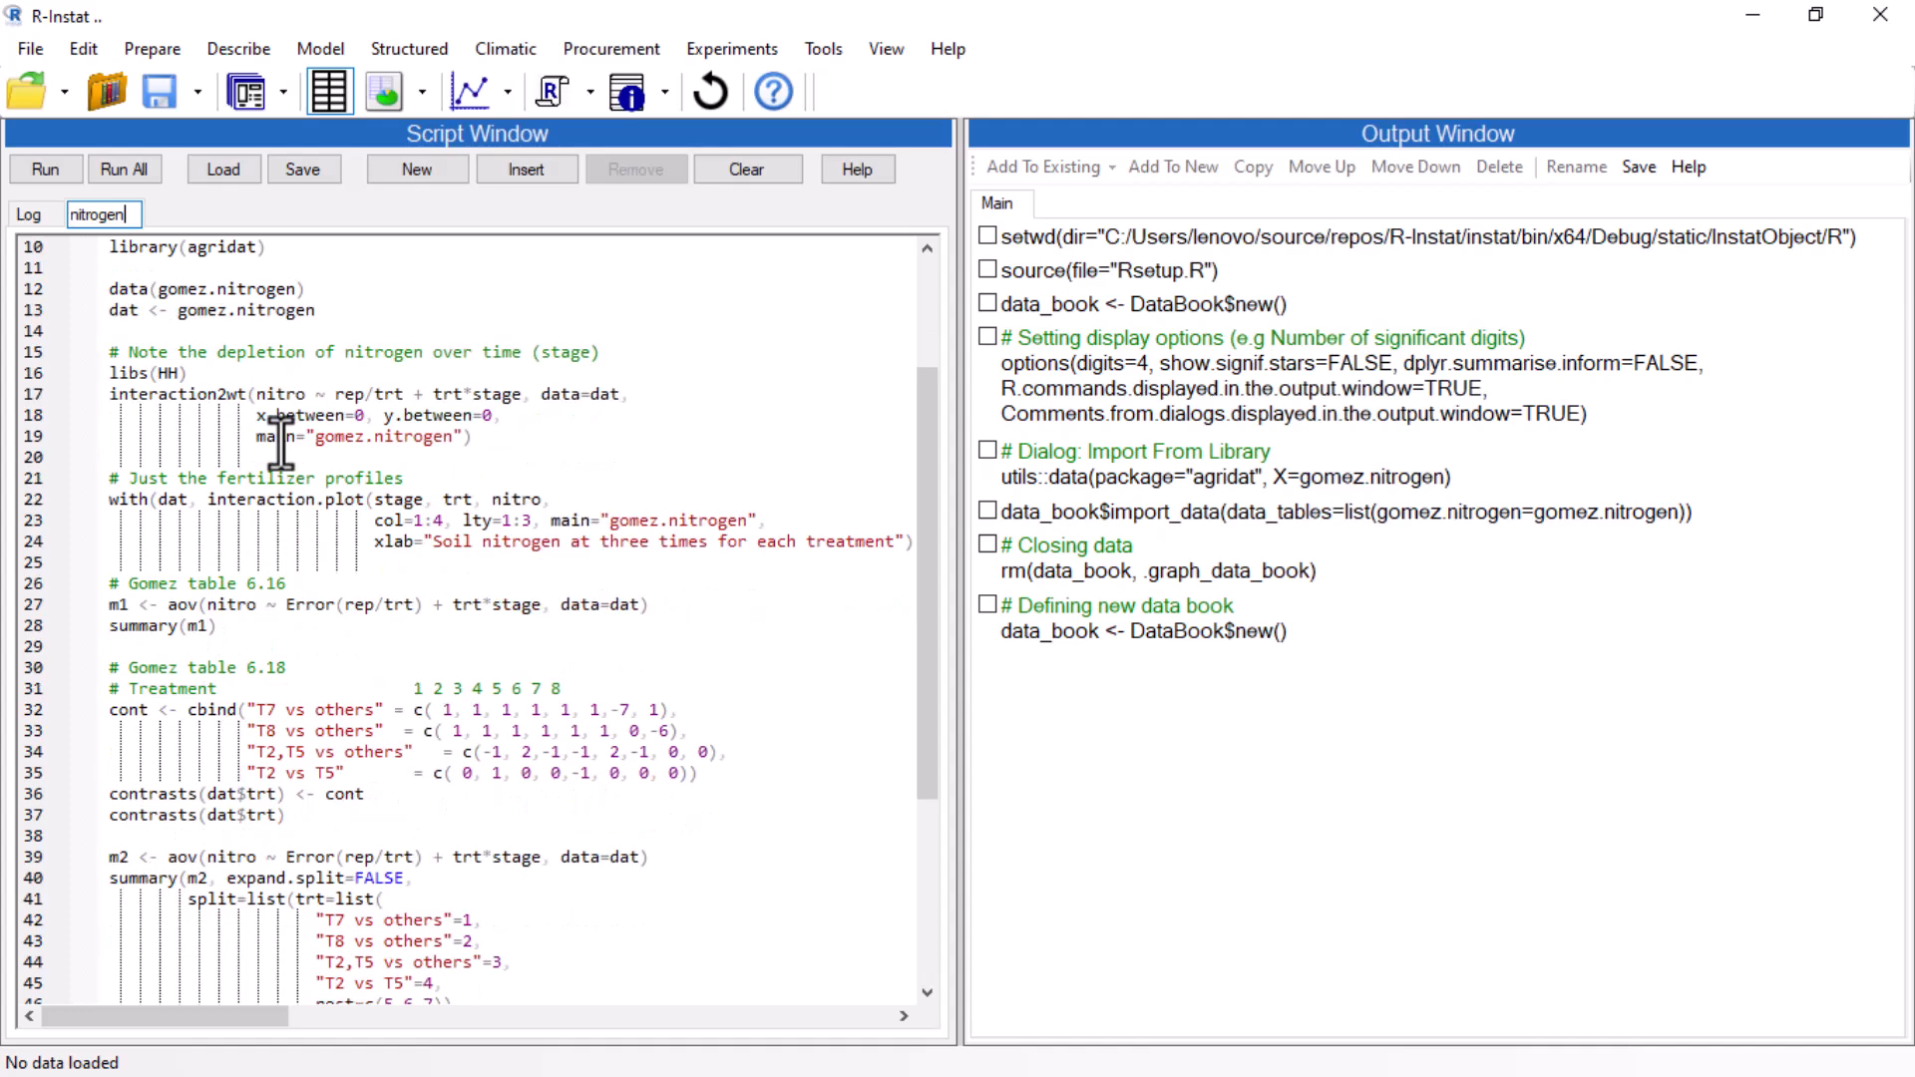
scroll(280, 440, "down", 1)
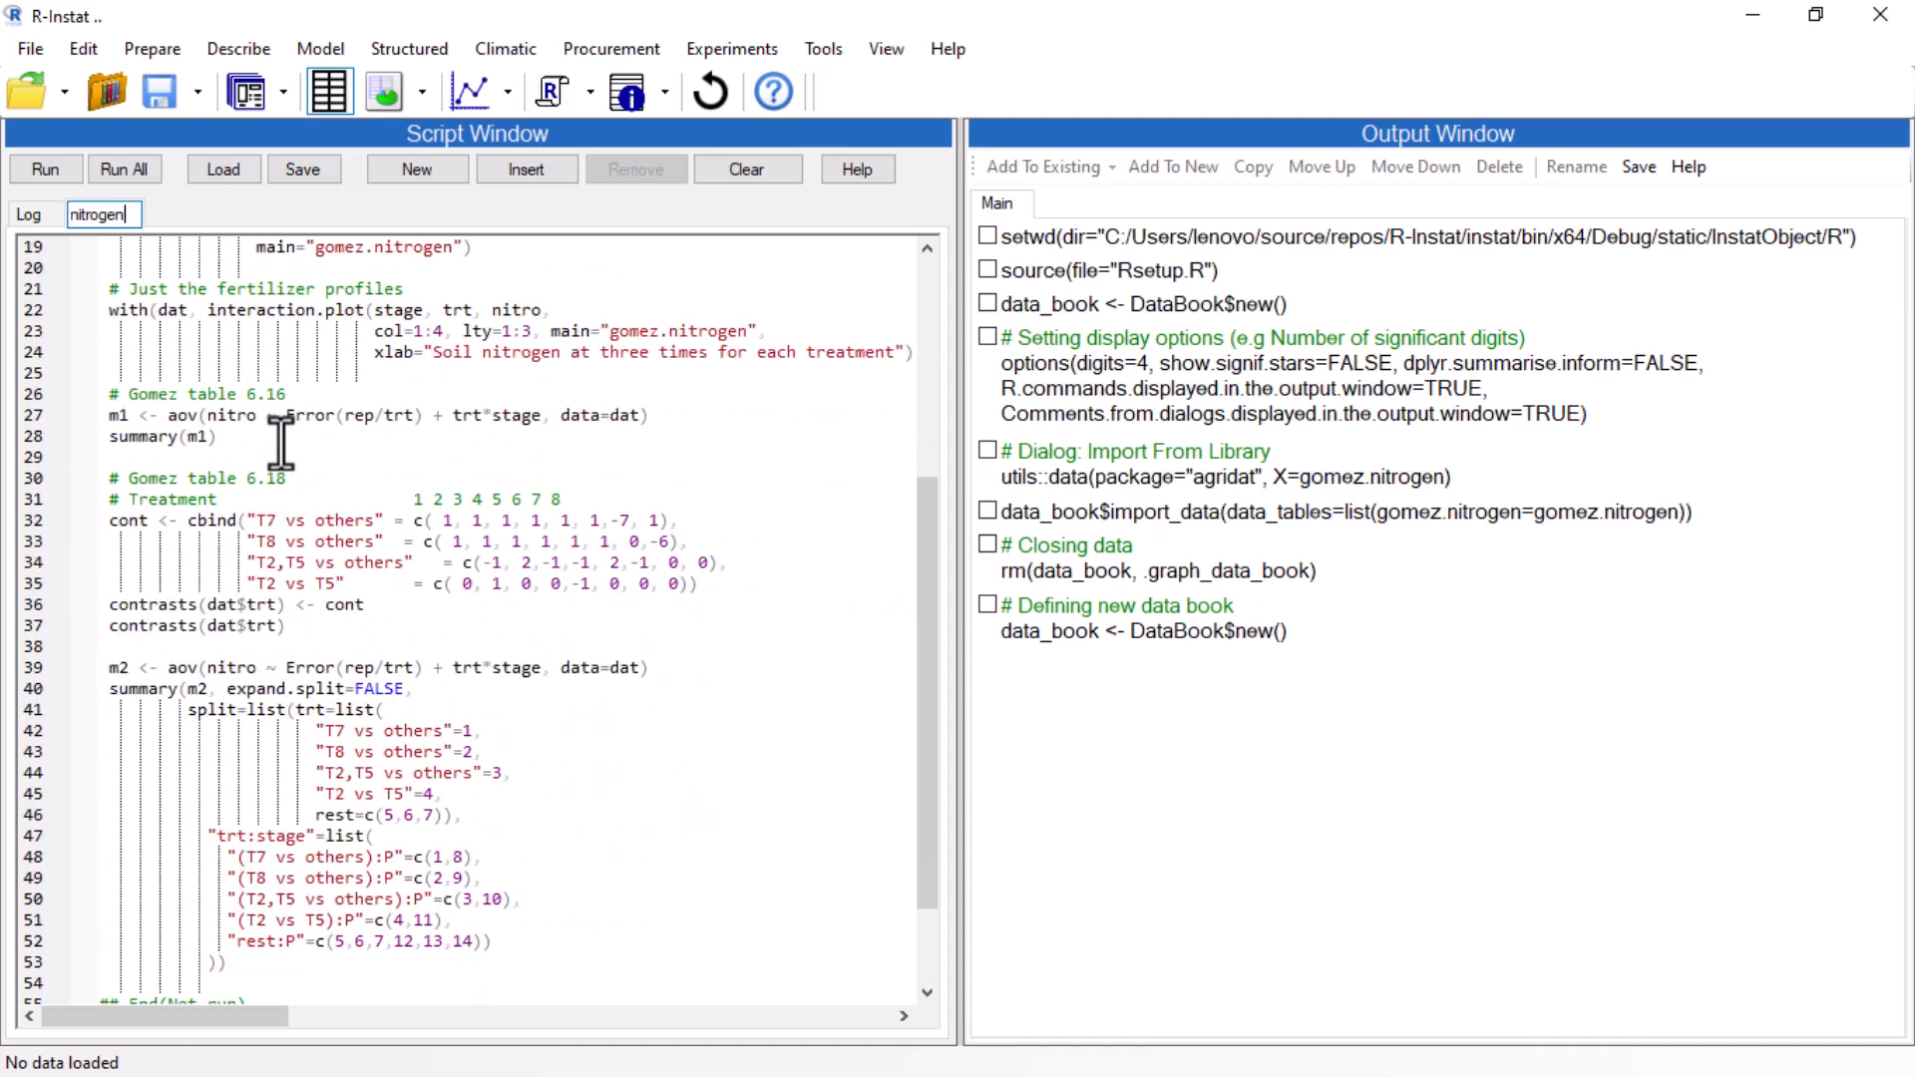
scroll(281, 440, "down", 1)
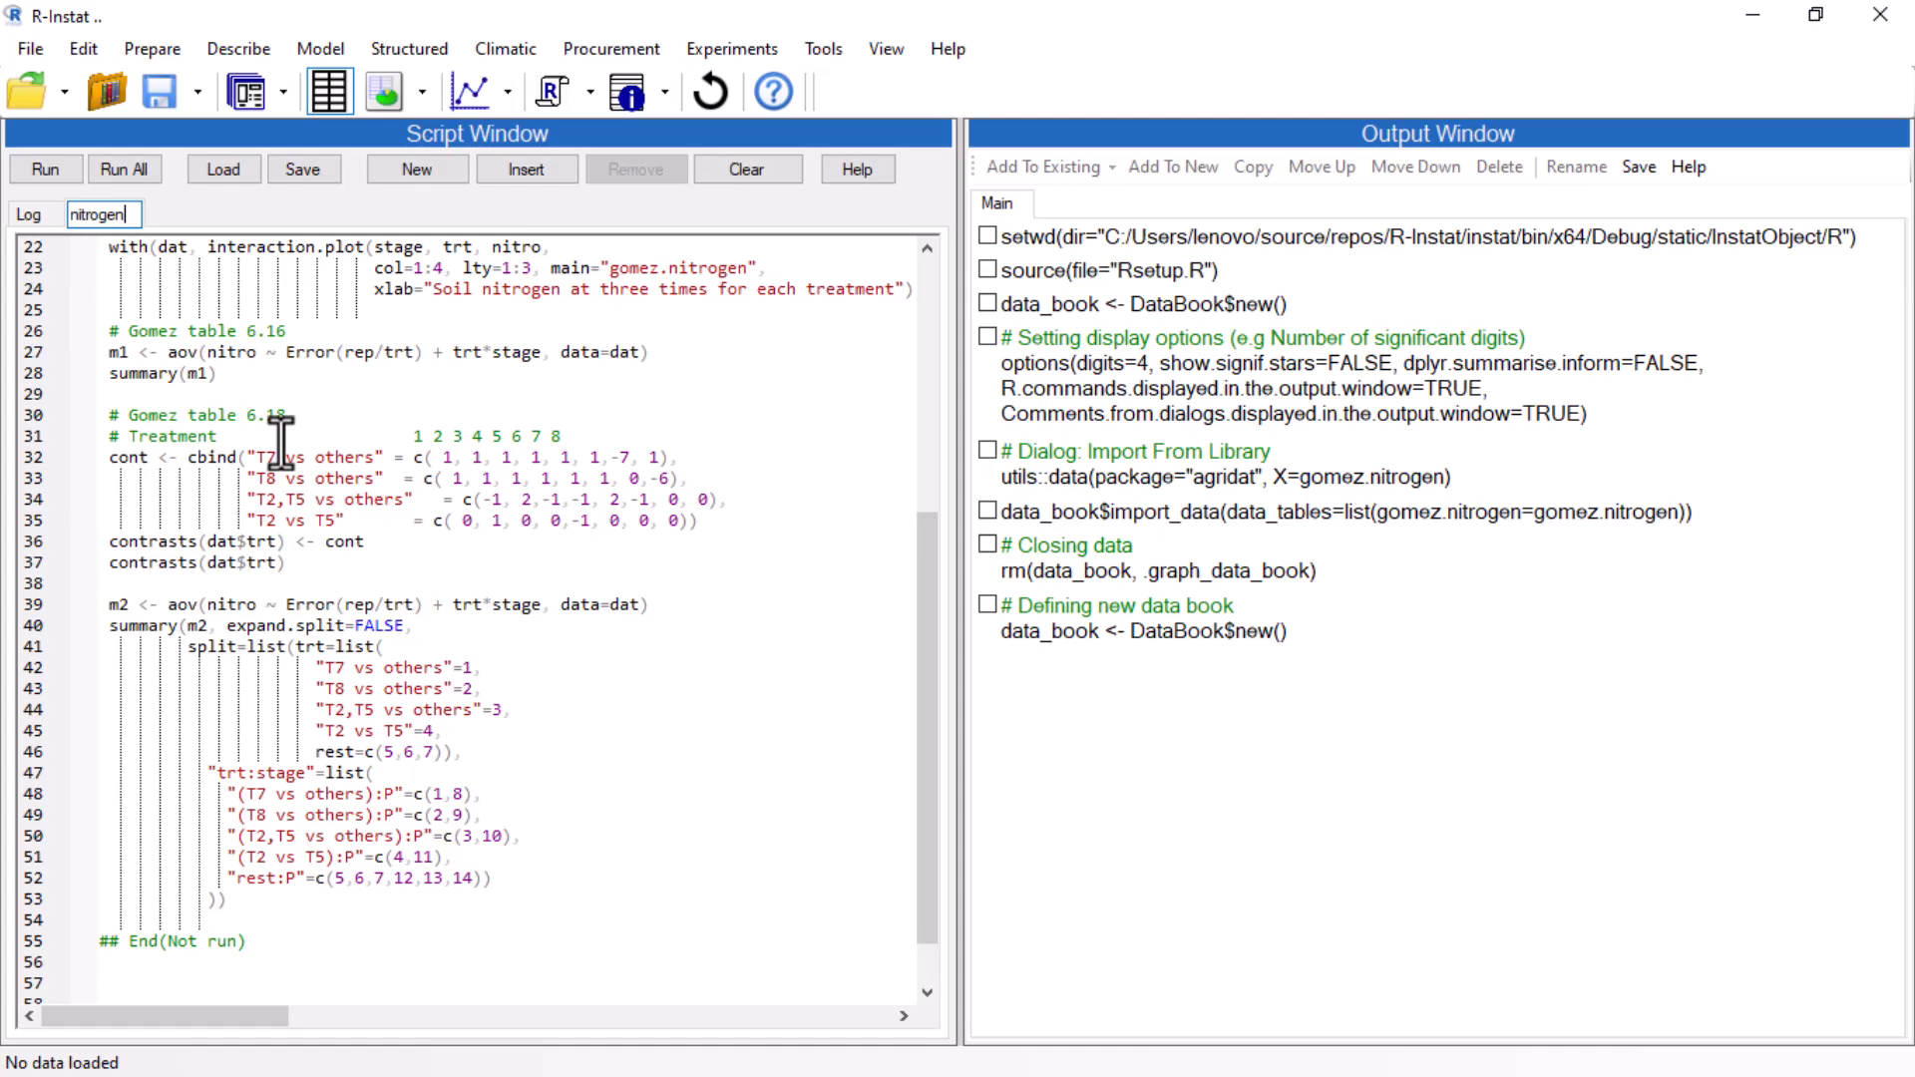
scroll(280, 440, "up", 7)
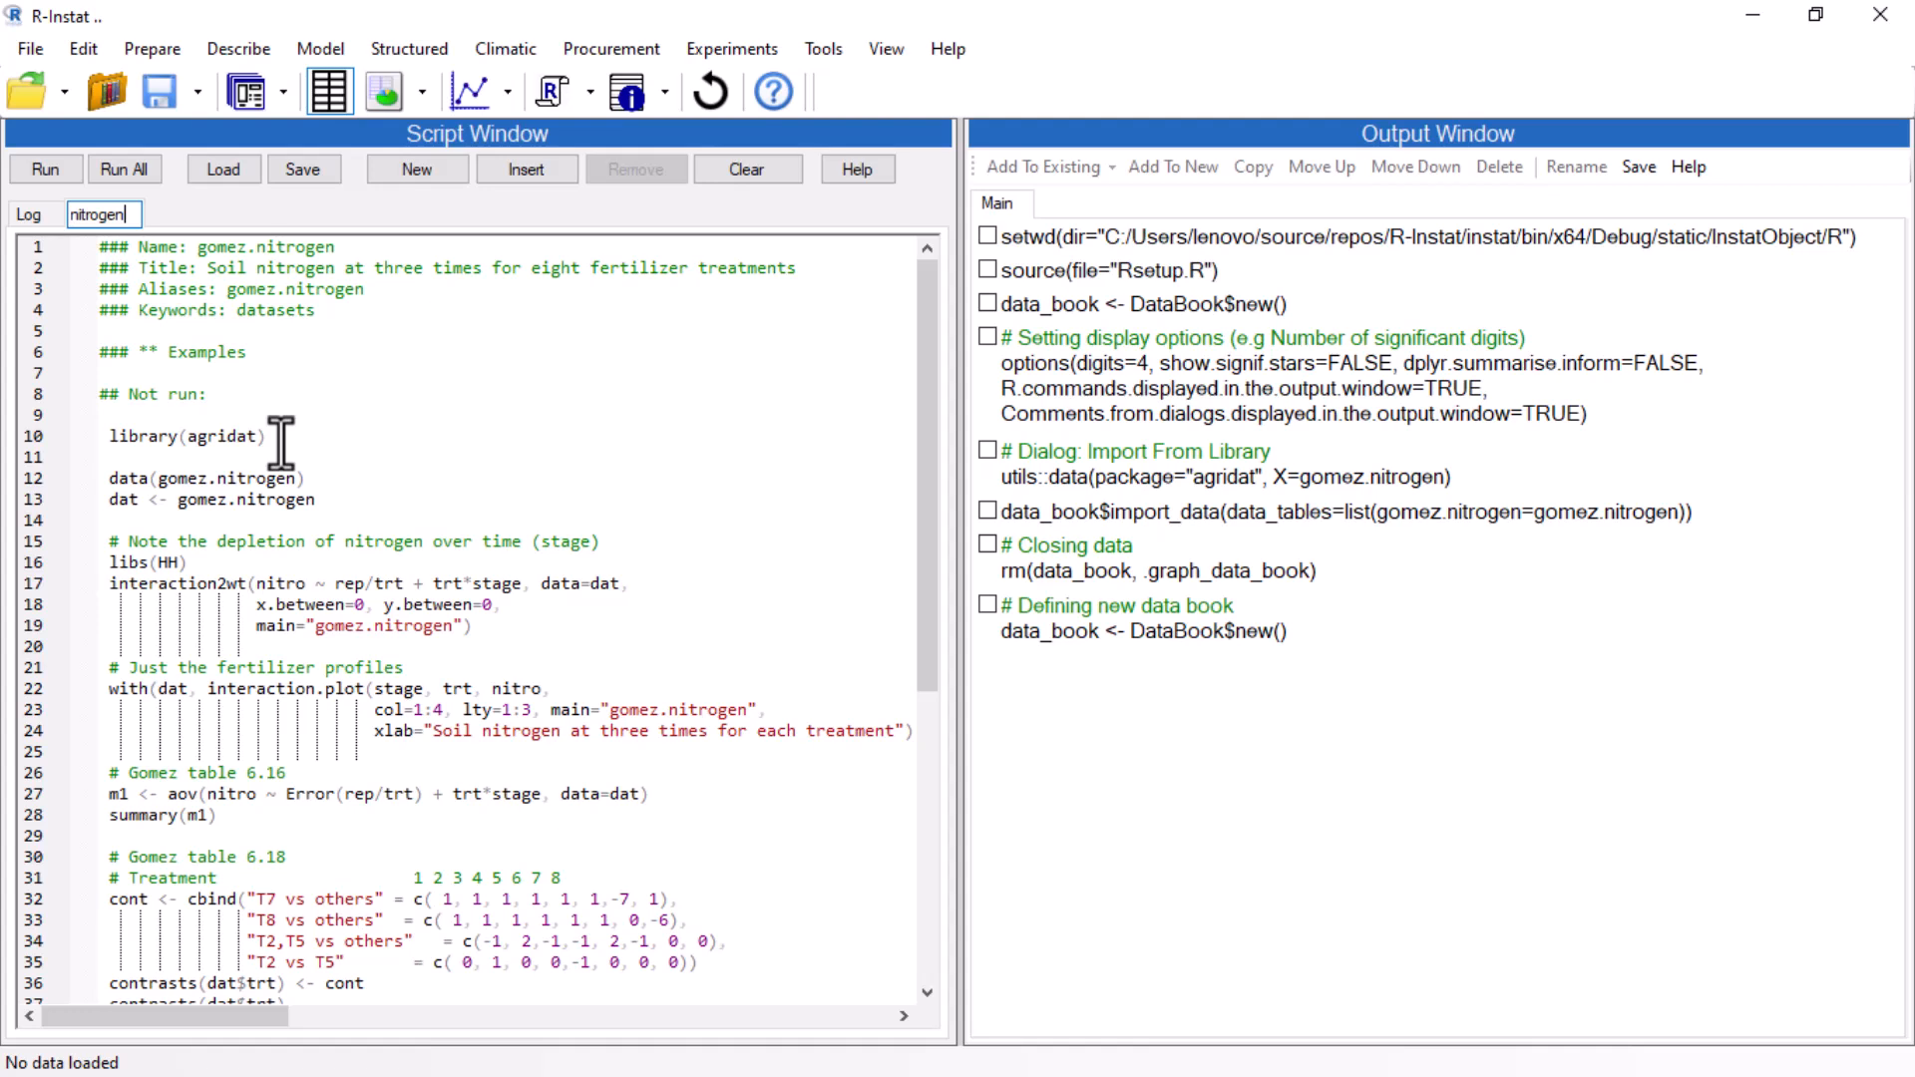
key("Return")
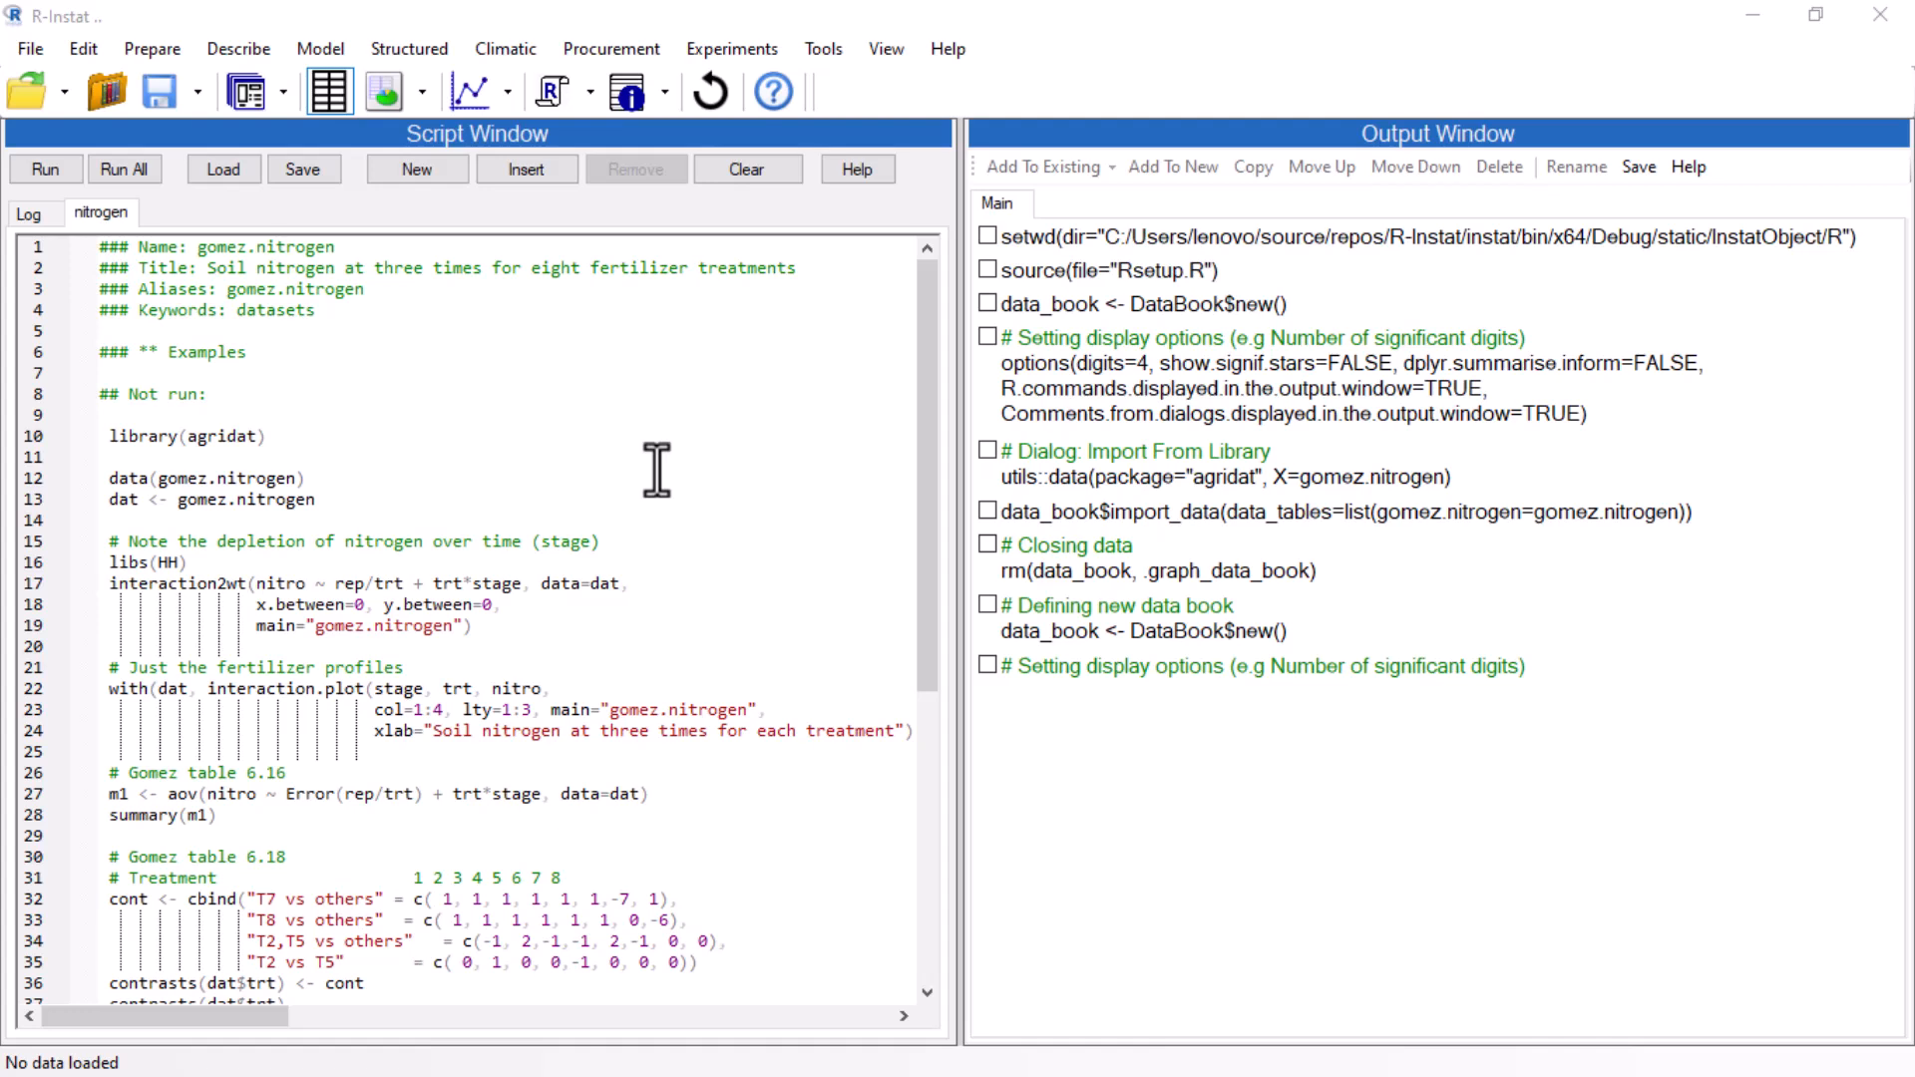
Run the script's first 13 lines, which load agridat and the gomez.nitrogen data.
left_click_drag(99, 248, 336, 496)
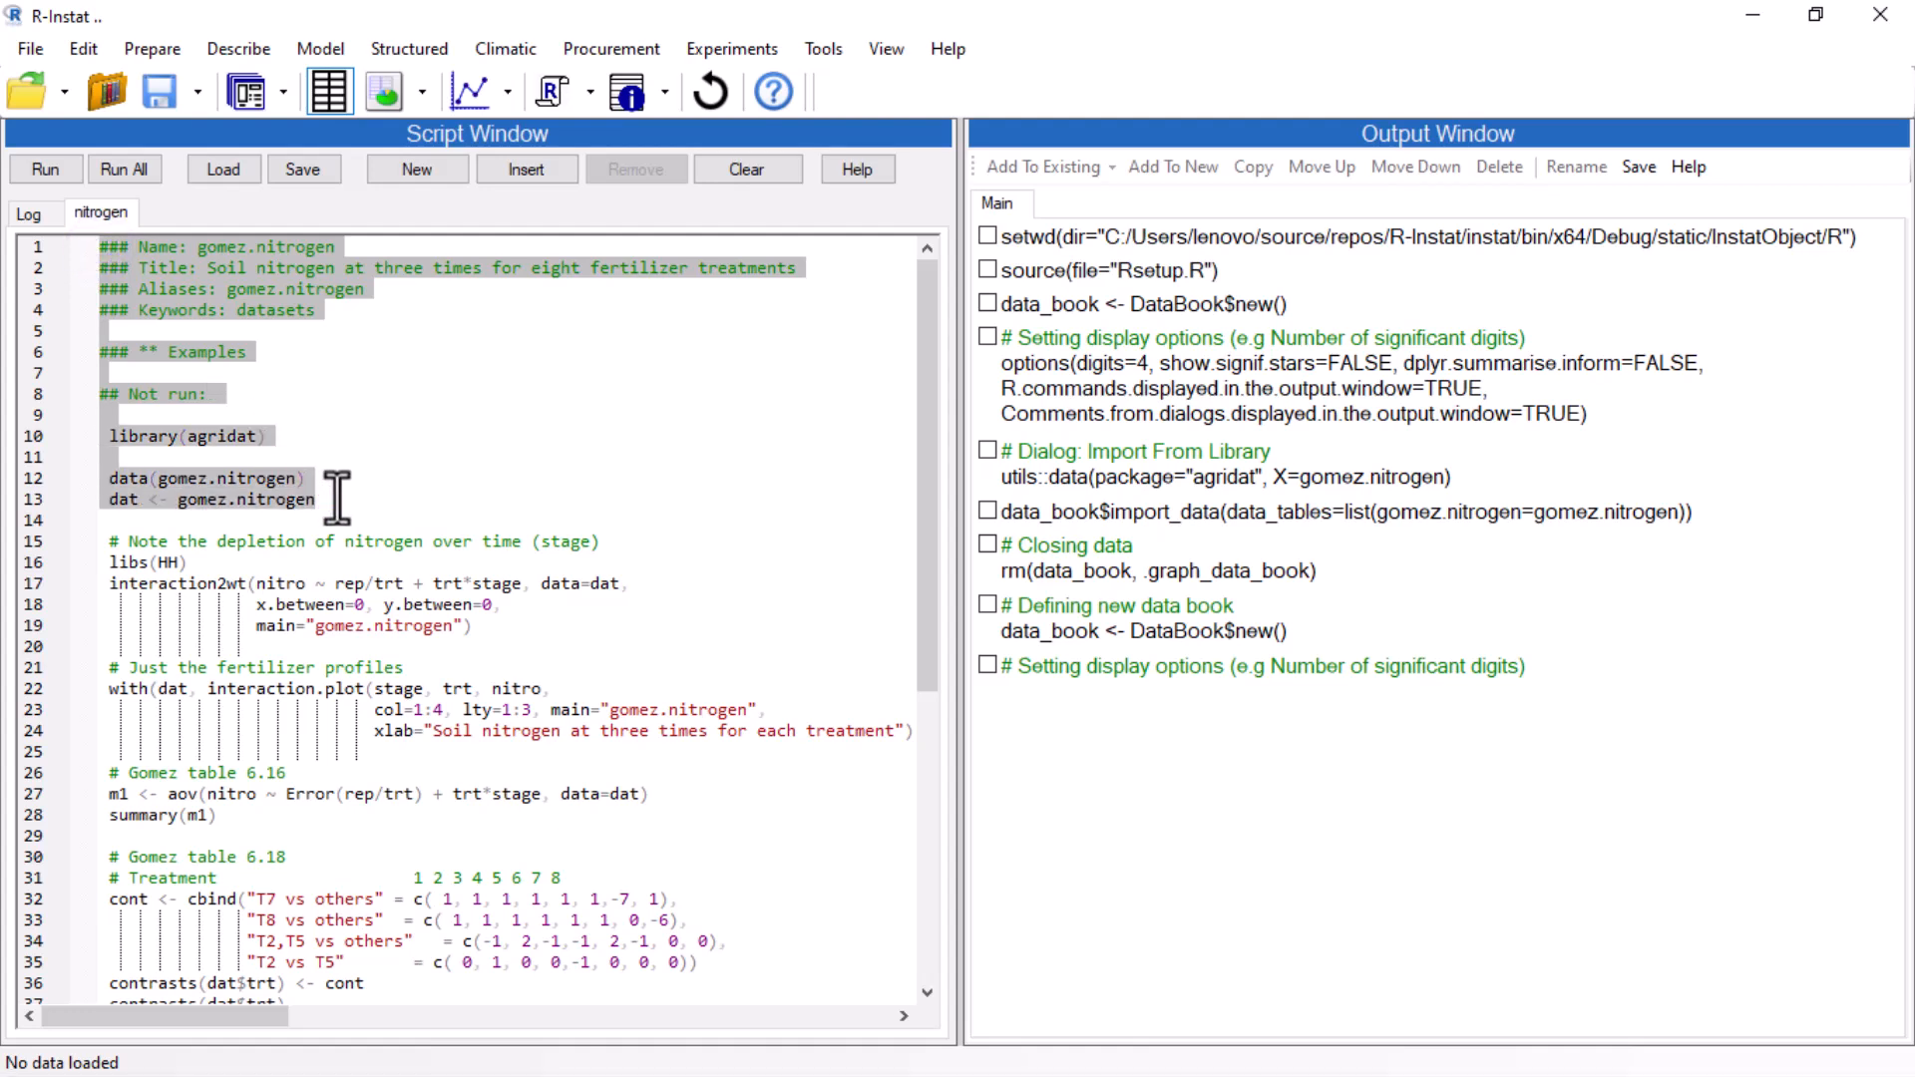
left_click(64, 180)
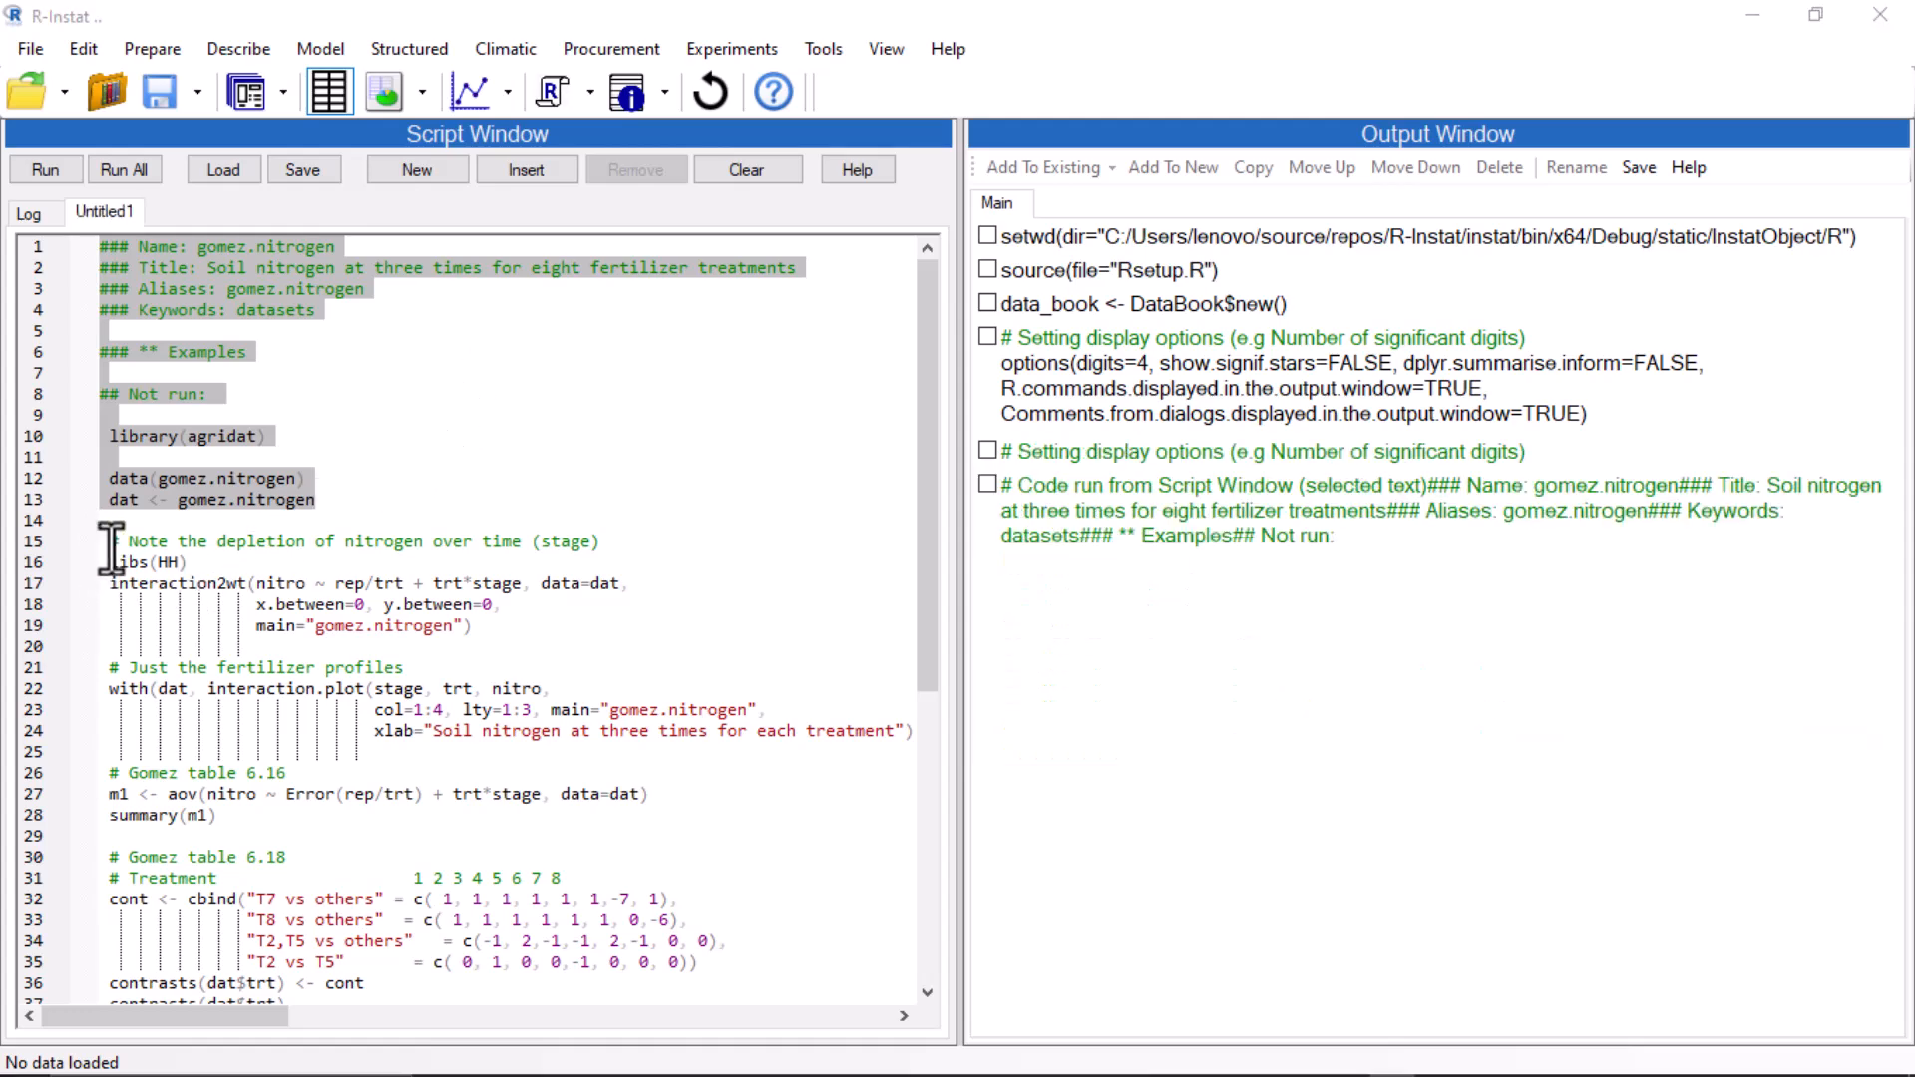
Run the nitrogen depletion interaction2wt code on lines 15–19 and view the resulting plot maximised before closing it.
left_click_drag(104, 542, 473, 630)
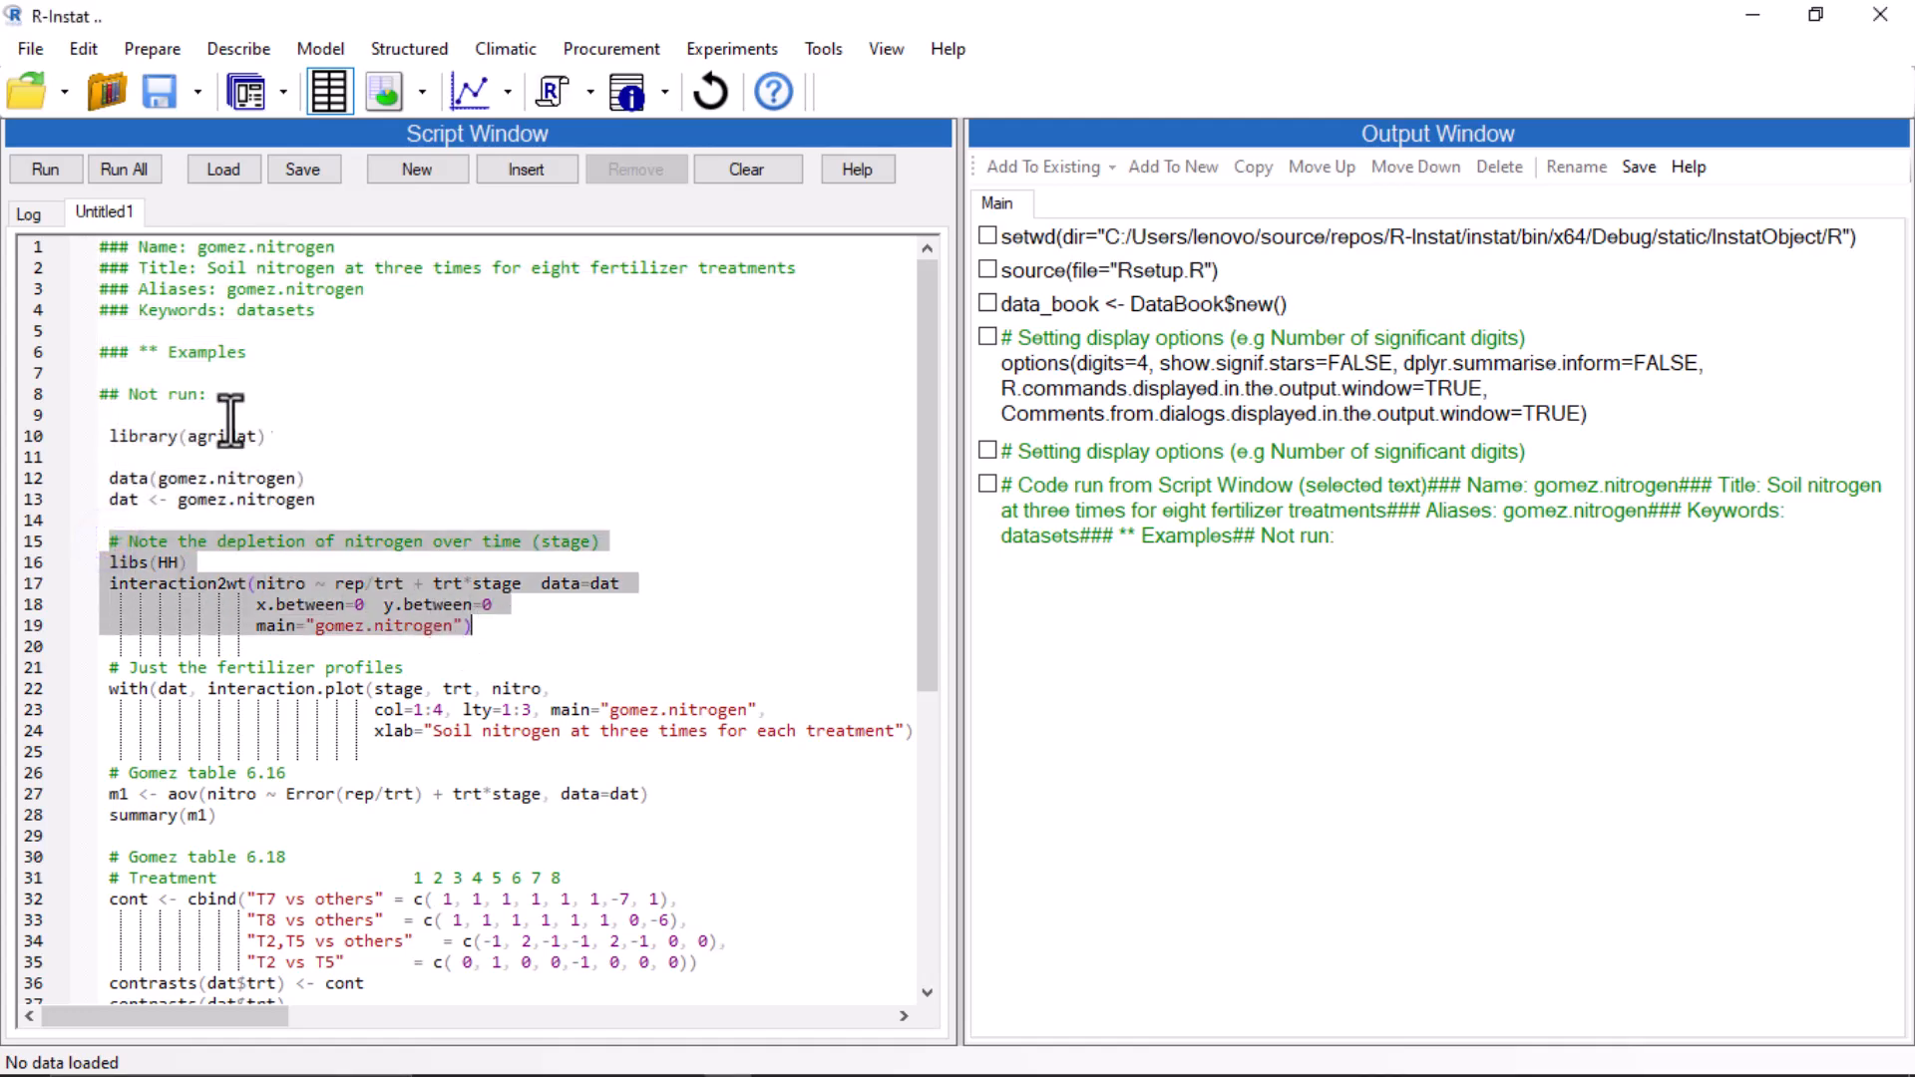
left_click(29, 168)
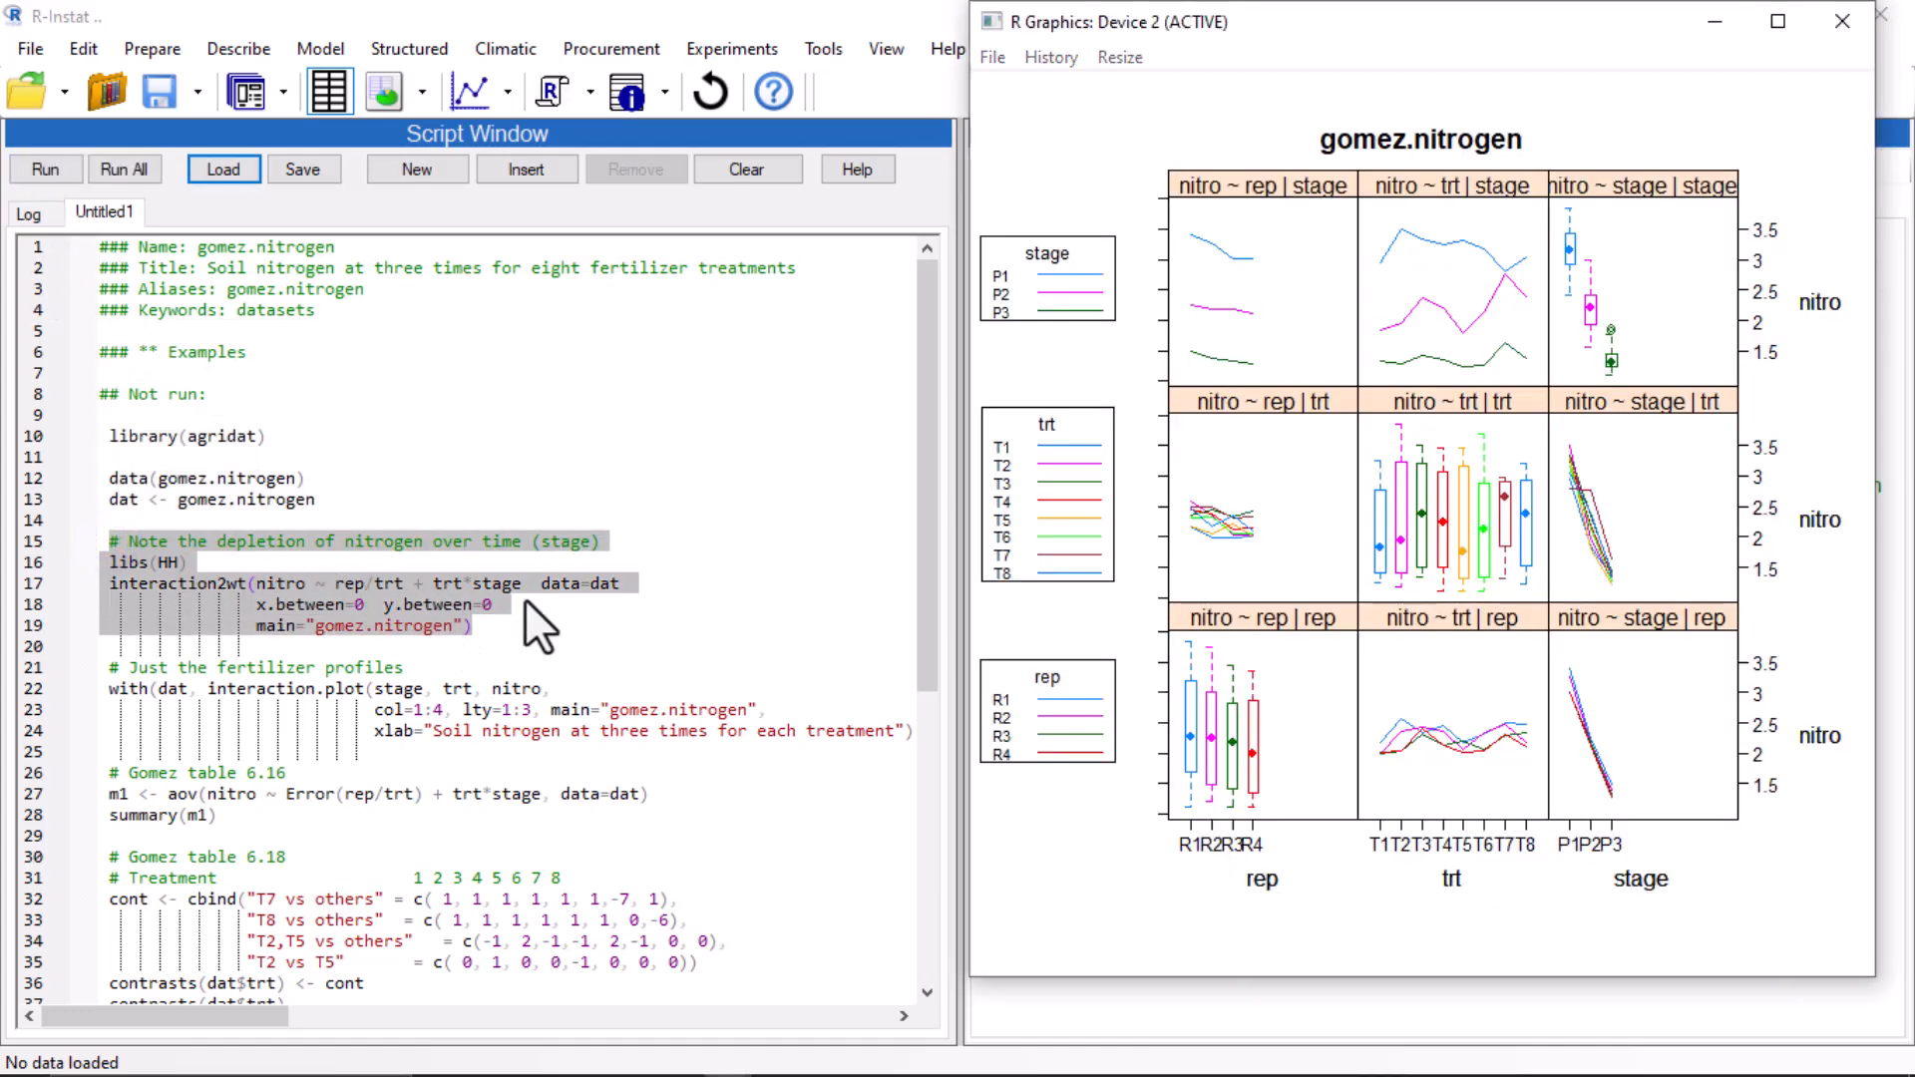
left_click(816, 972)
left_click(1779, 22)
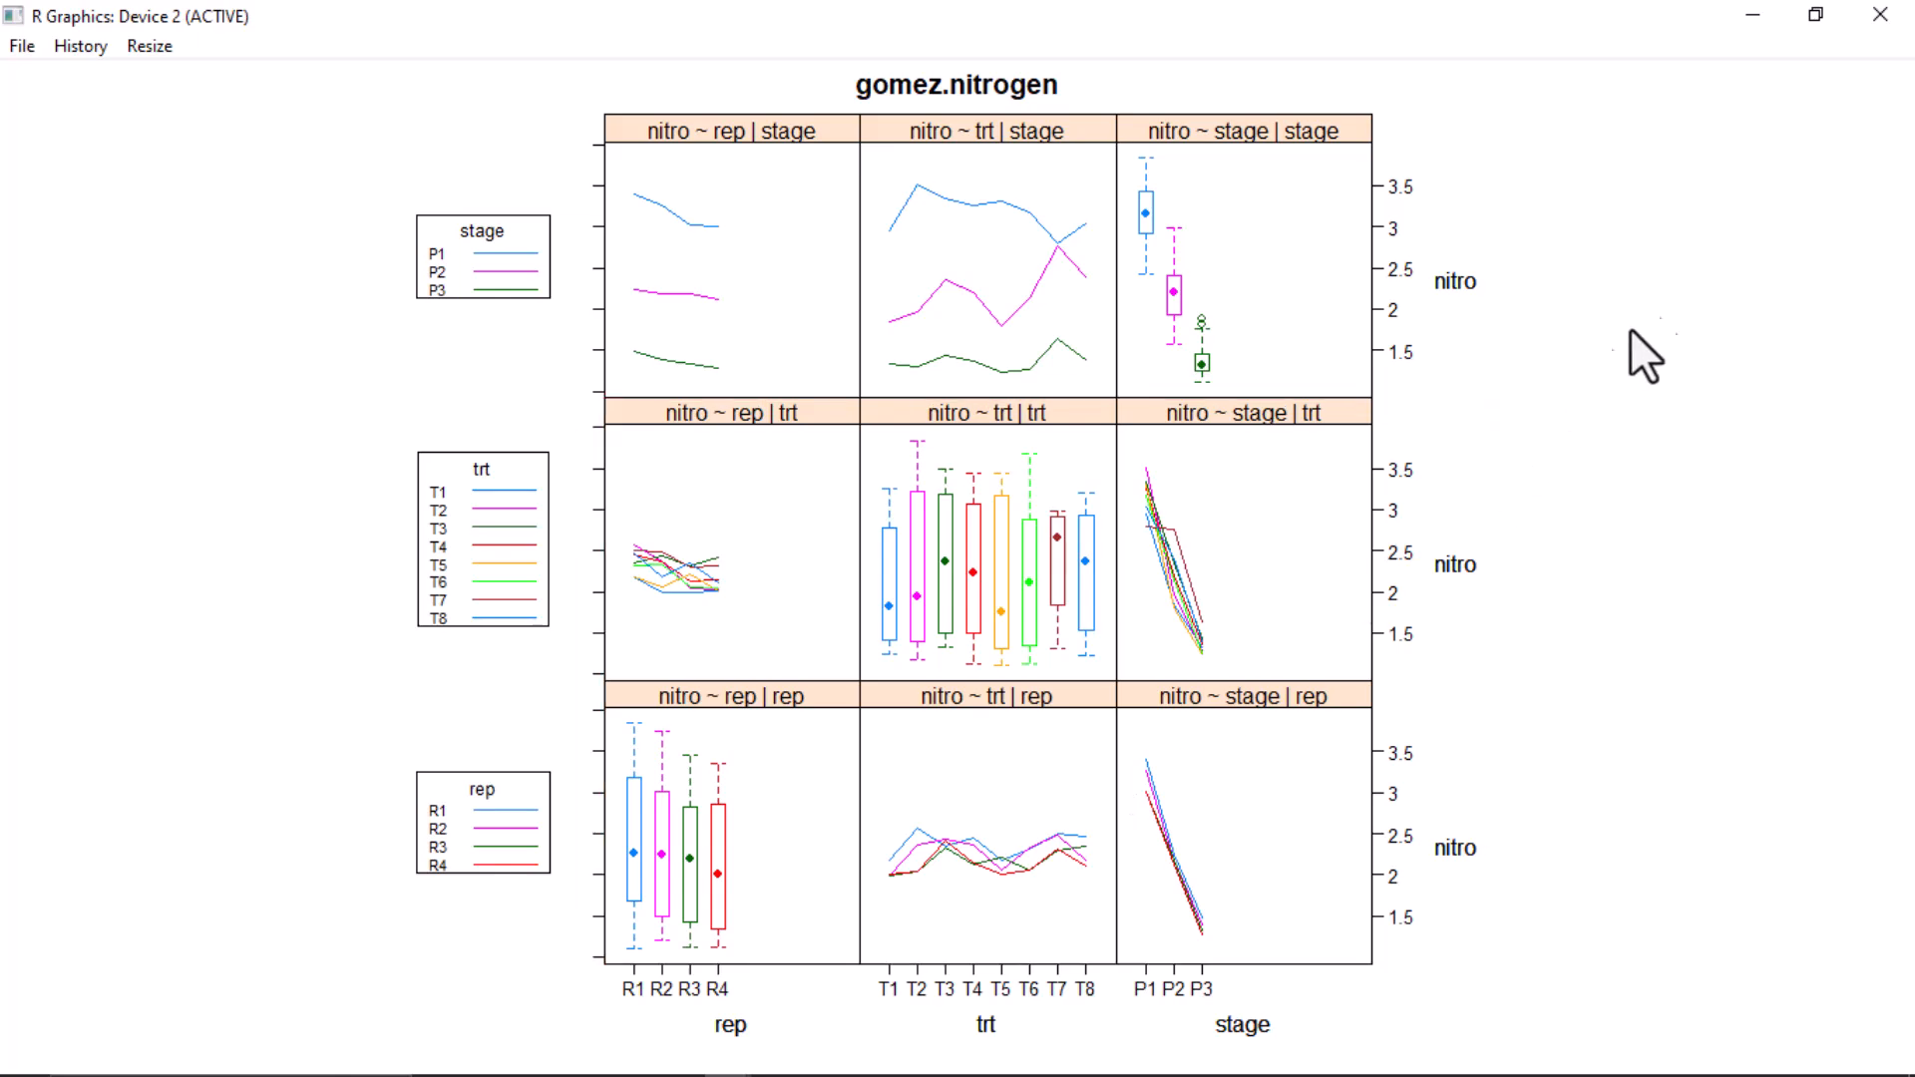
left_click(1867, 20)
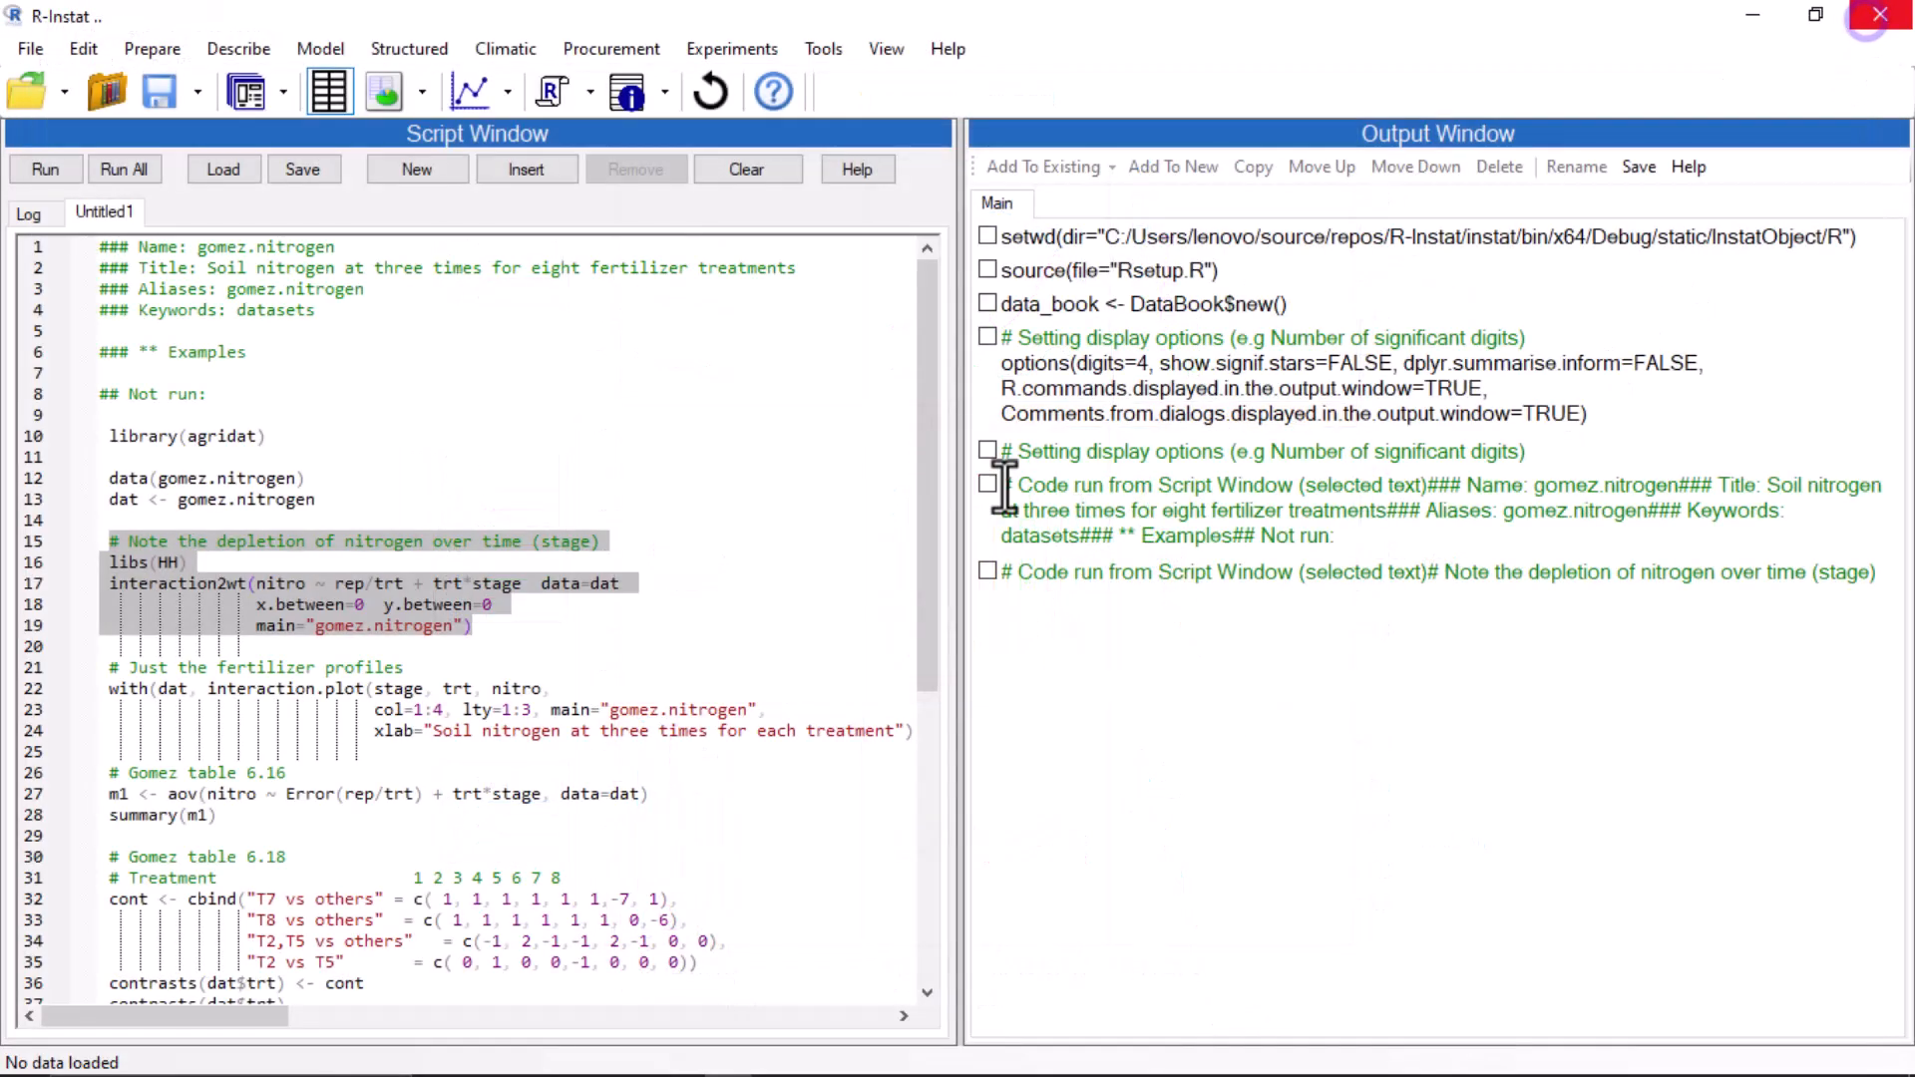
Run the fertilizer profiles interaction.plot code on lines 21–24 and maximise the plot window.
left_click(109, 677)
left_click_drag(109, 677, 909, 741)
left_click(47, 168)
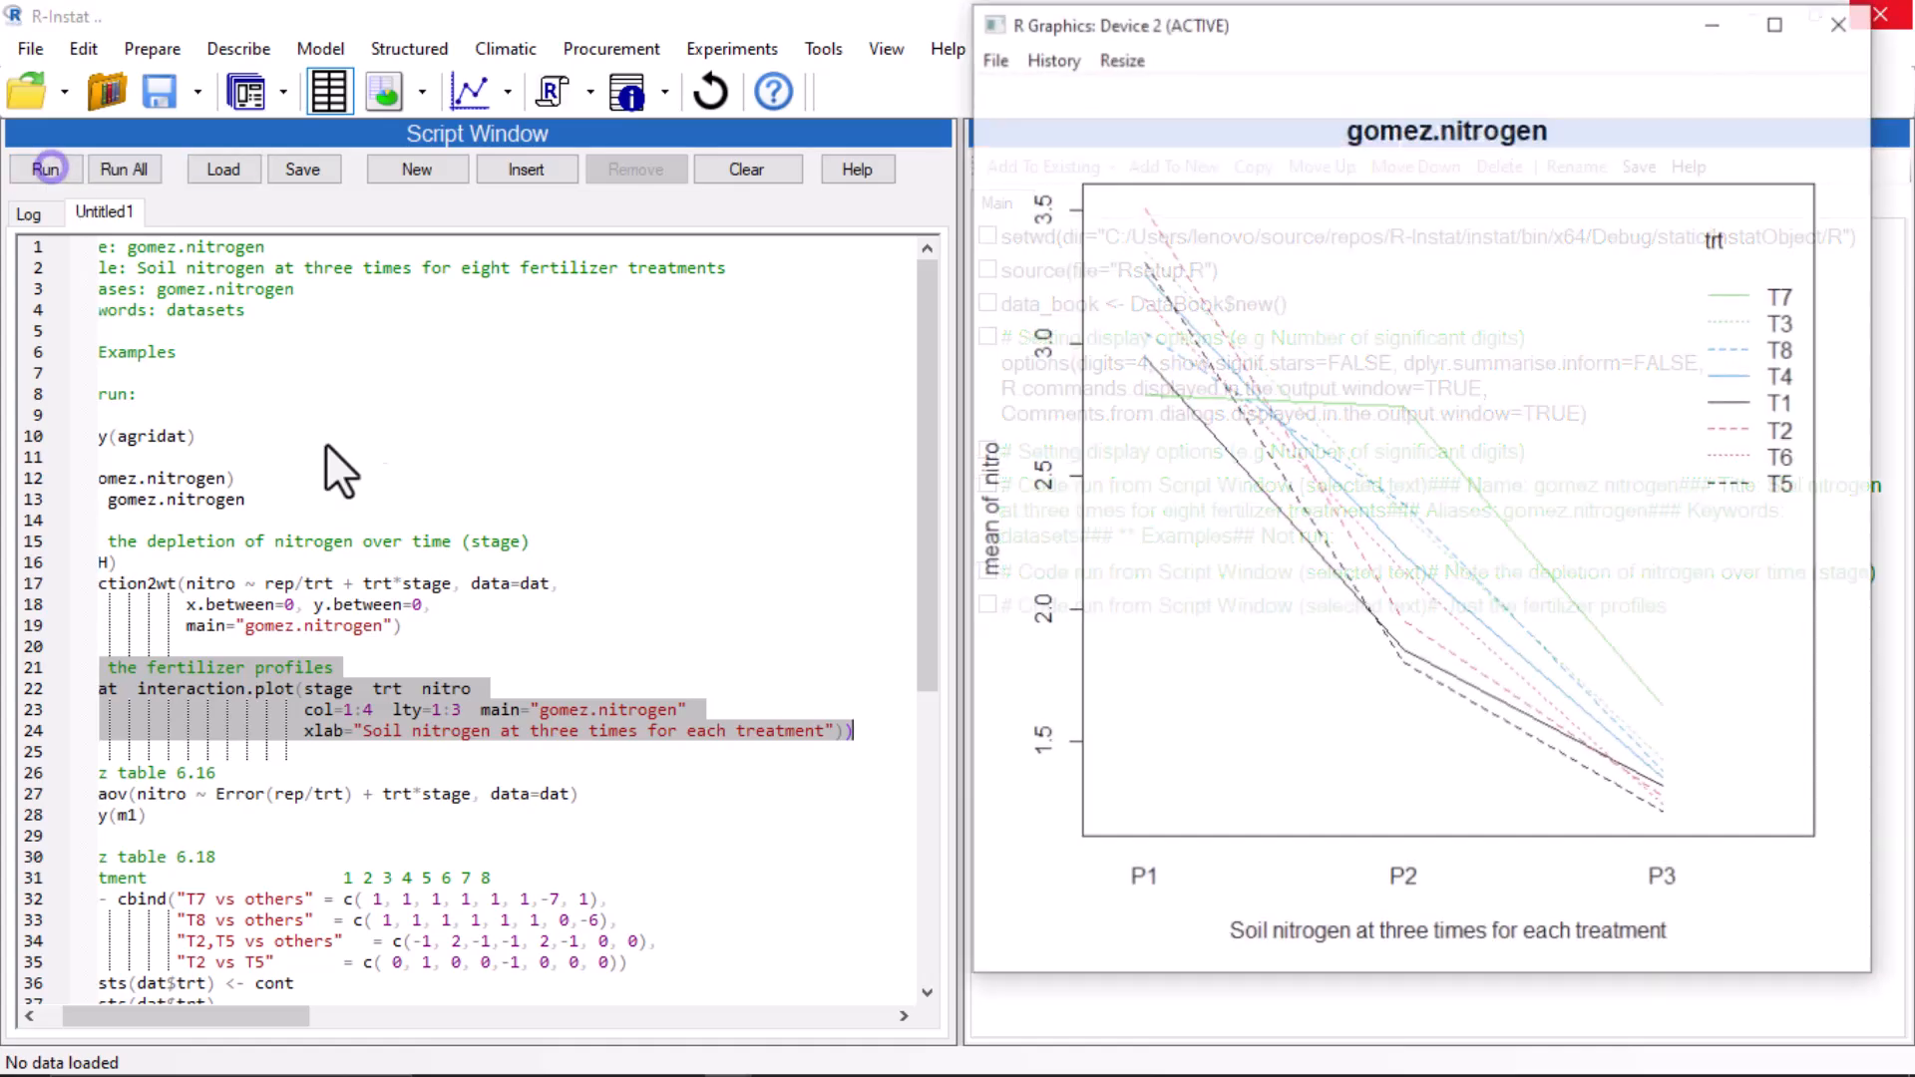
left_click(1777, 22)
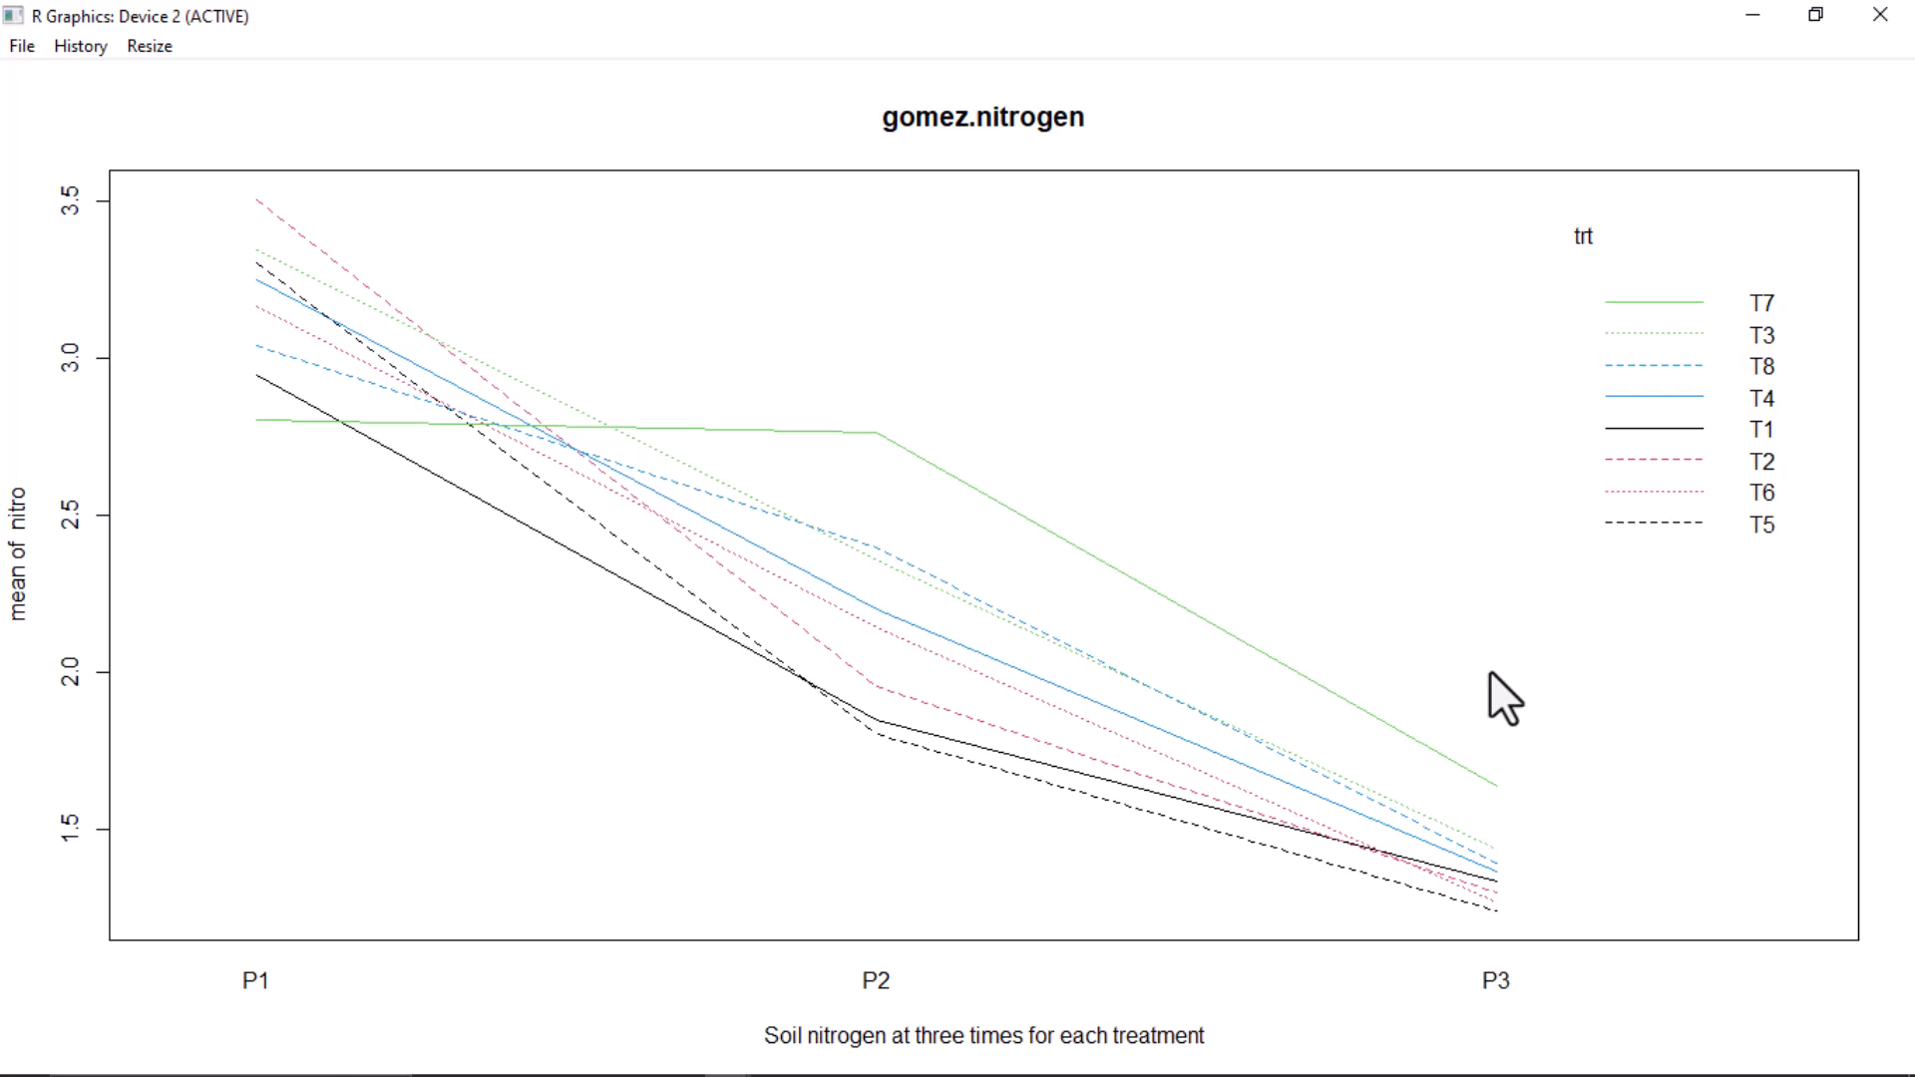
Close the plot window and turn on showing R commands in the output window.
left_click(1877, 14)
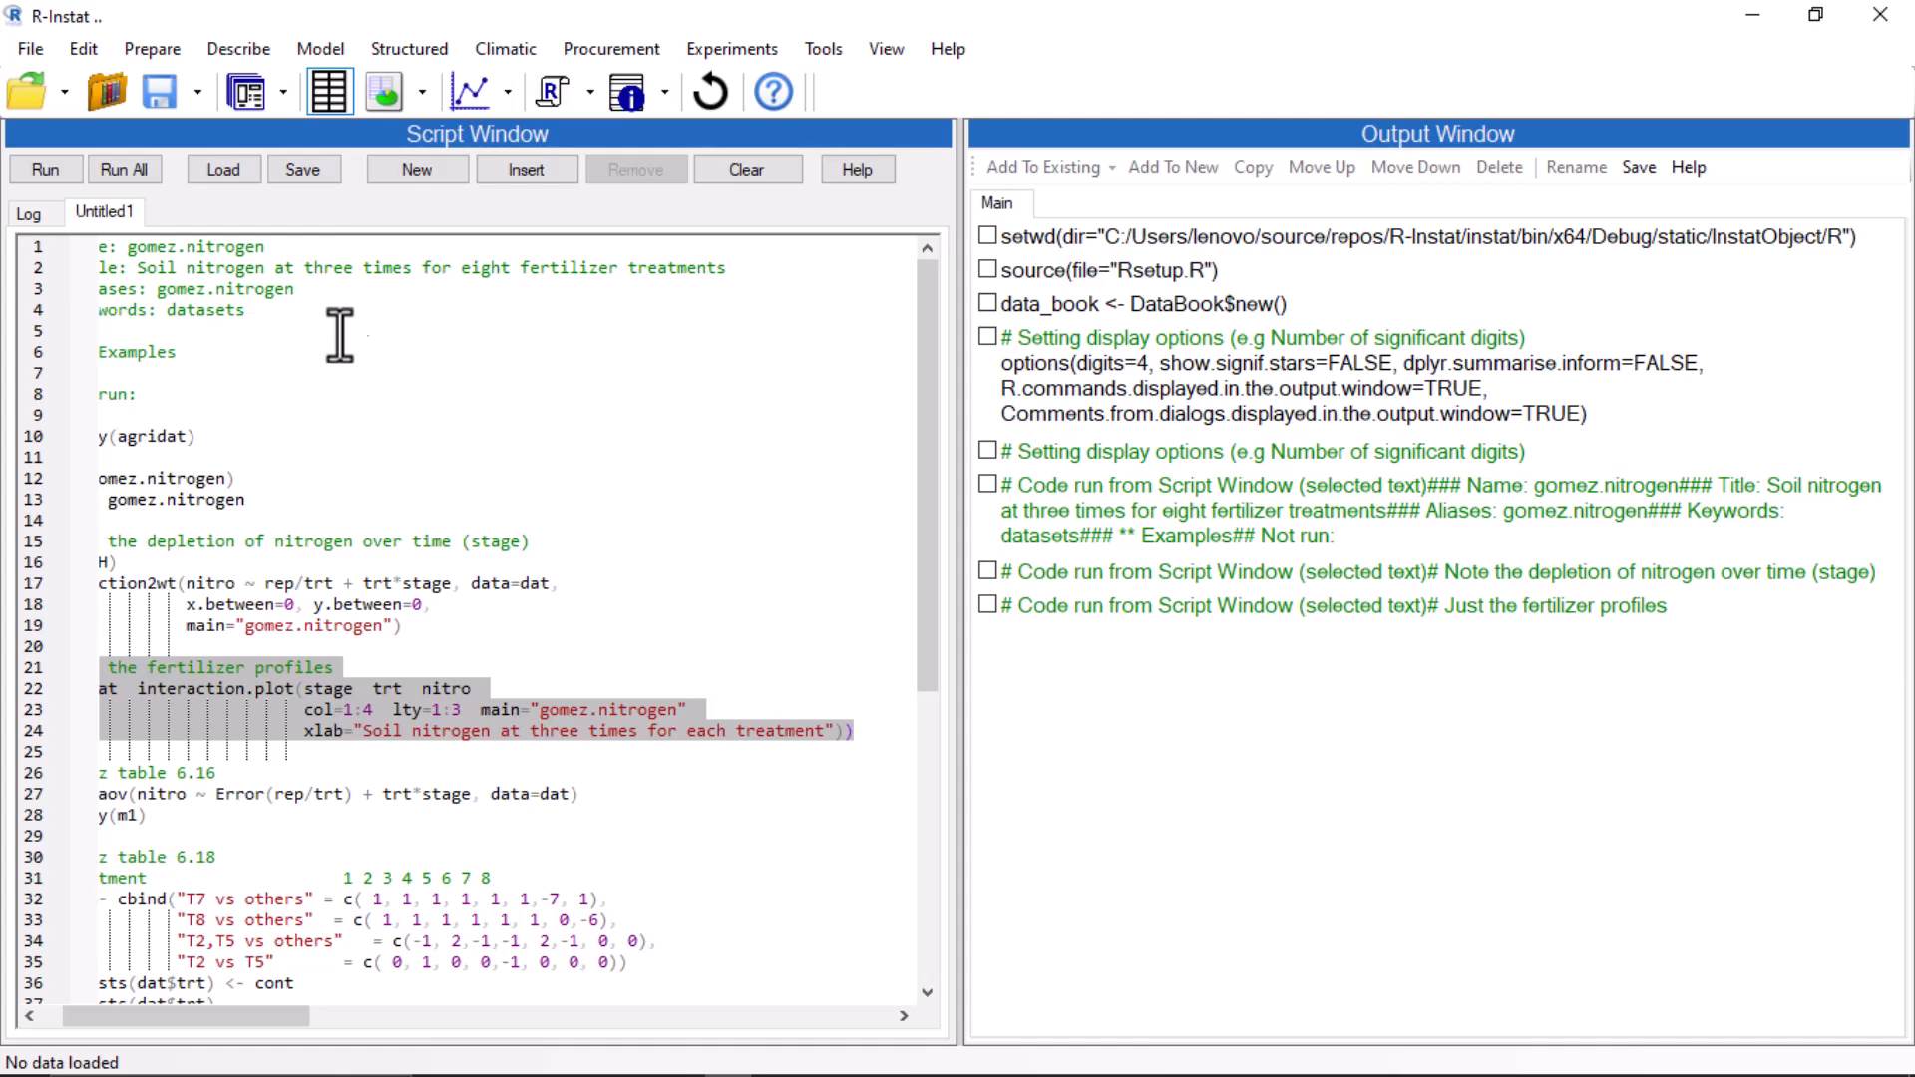
left_click(423, 93)
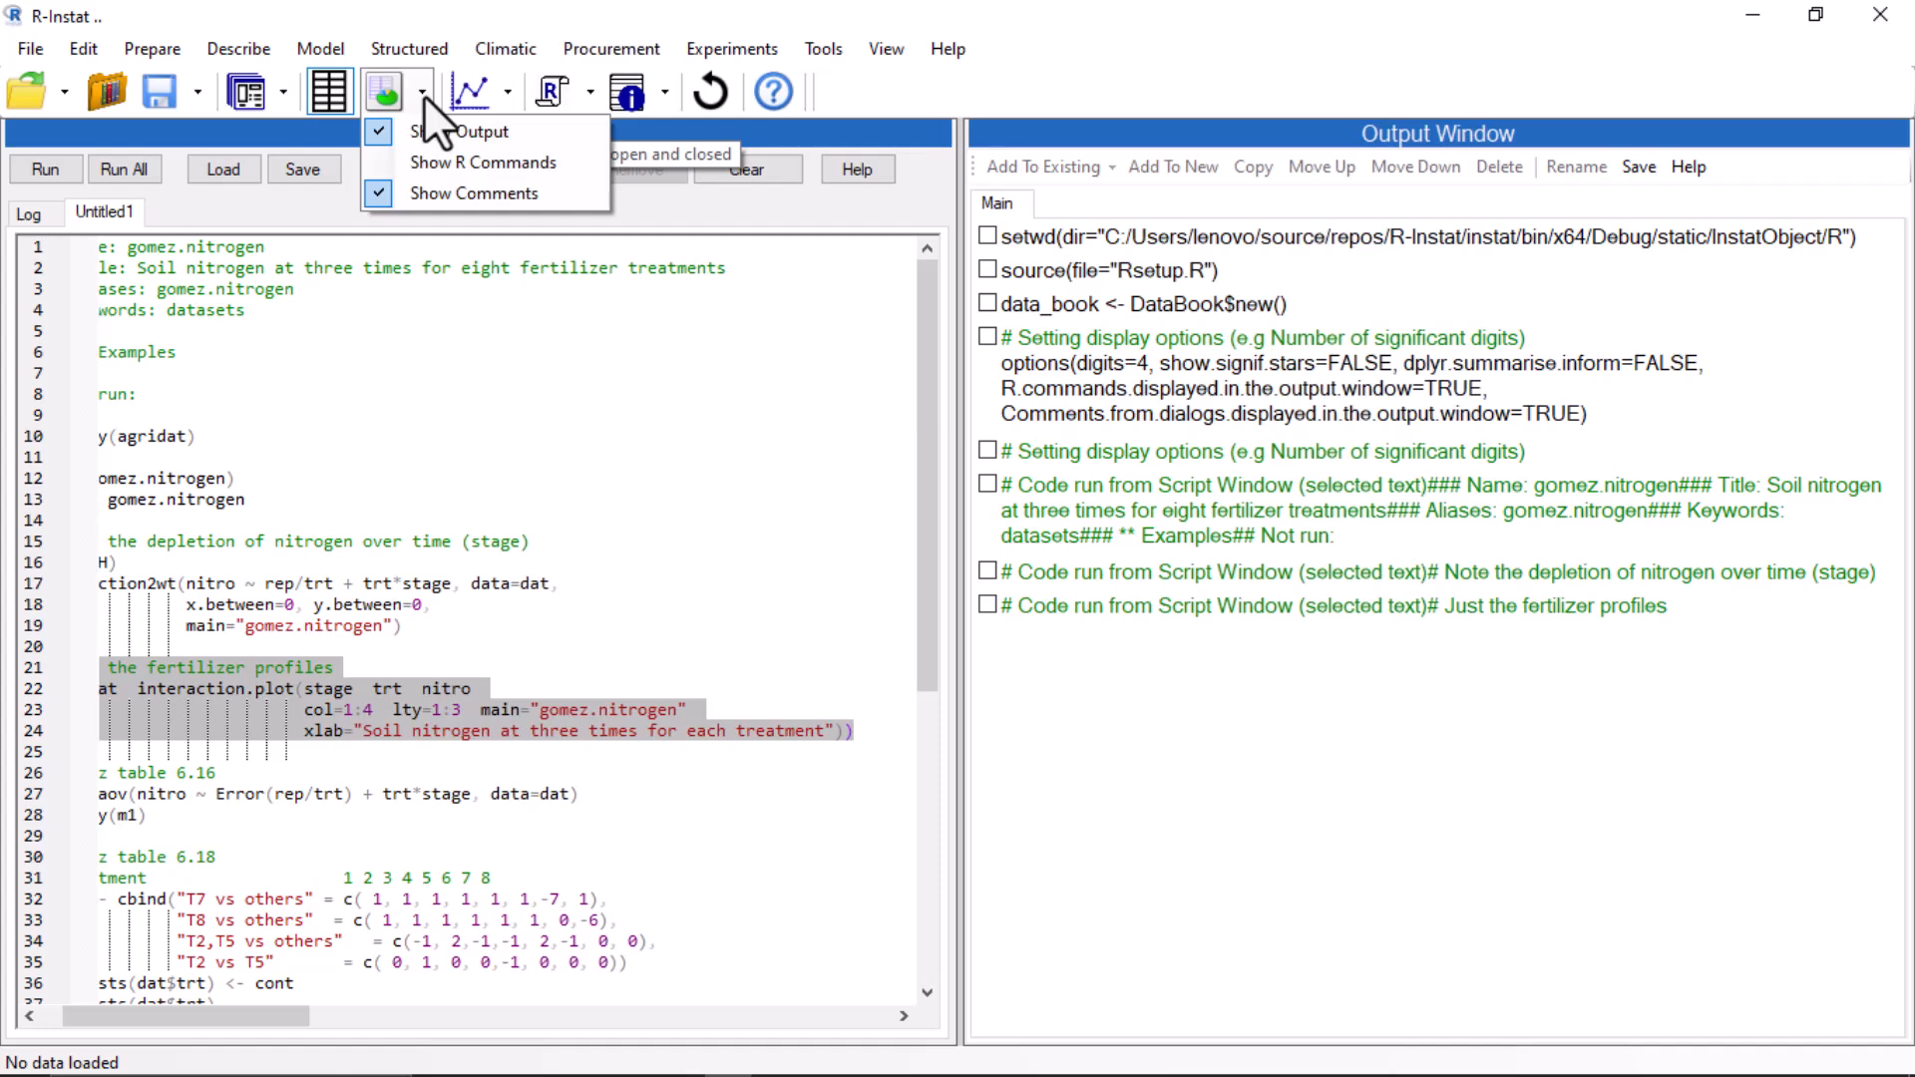
left_click(381, 165)
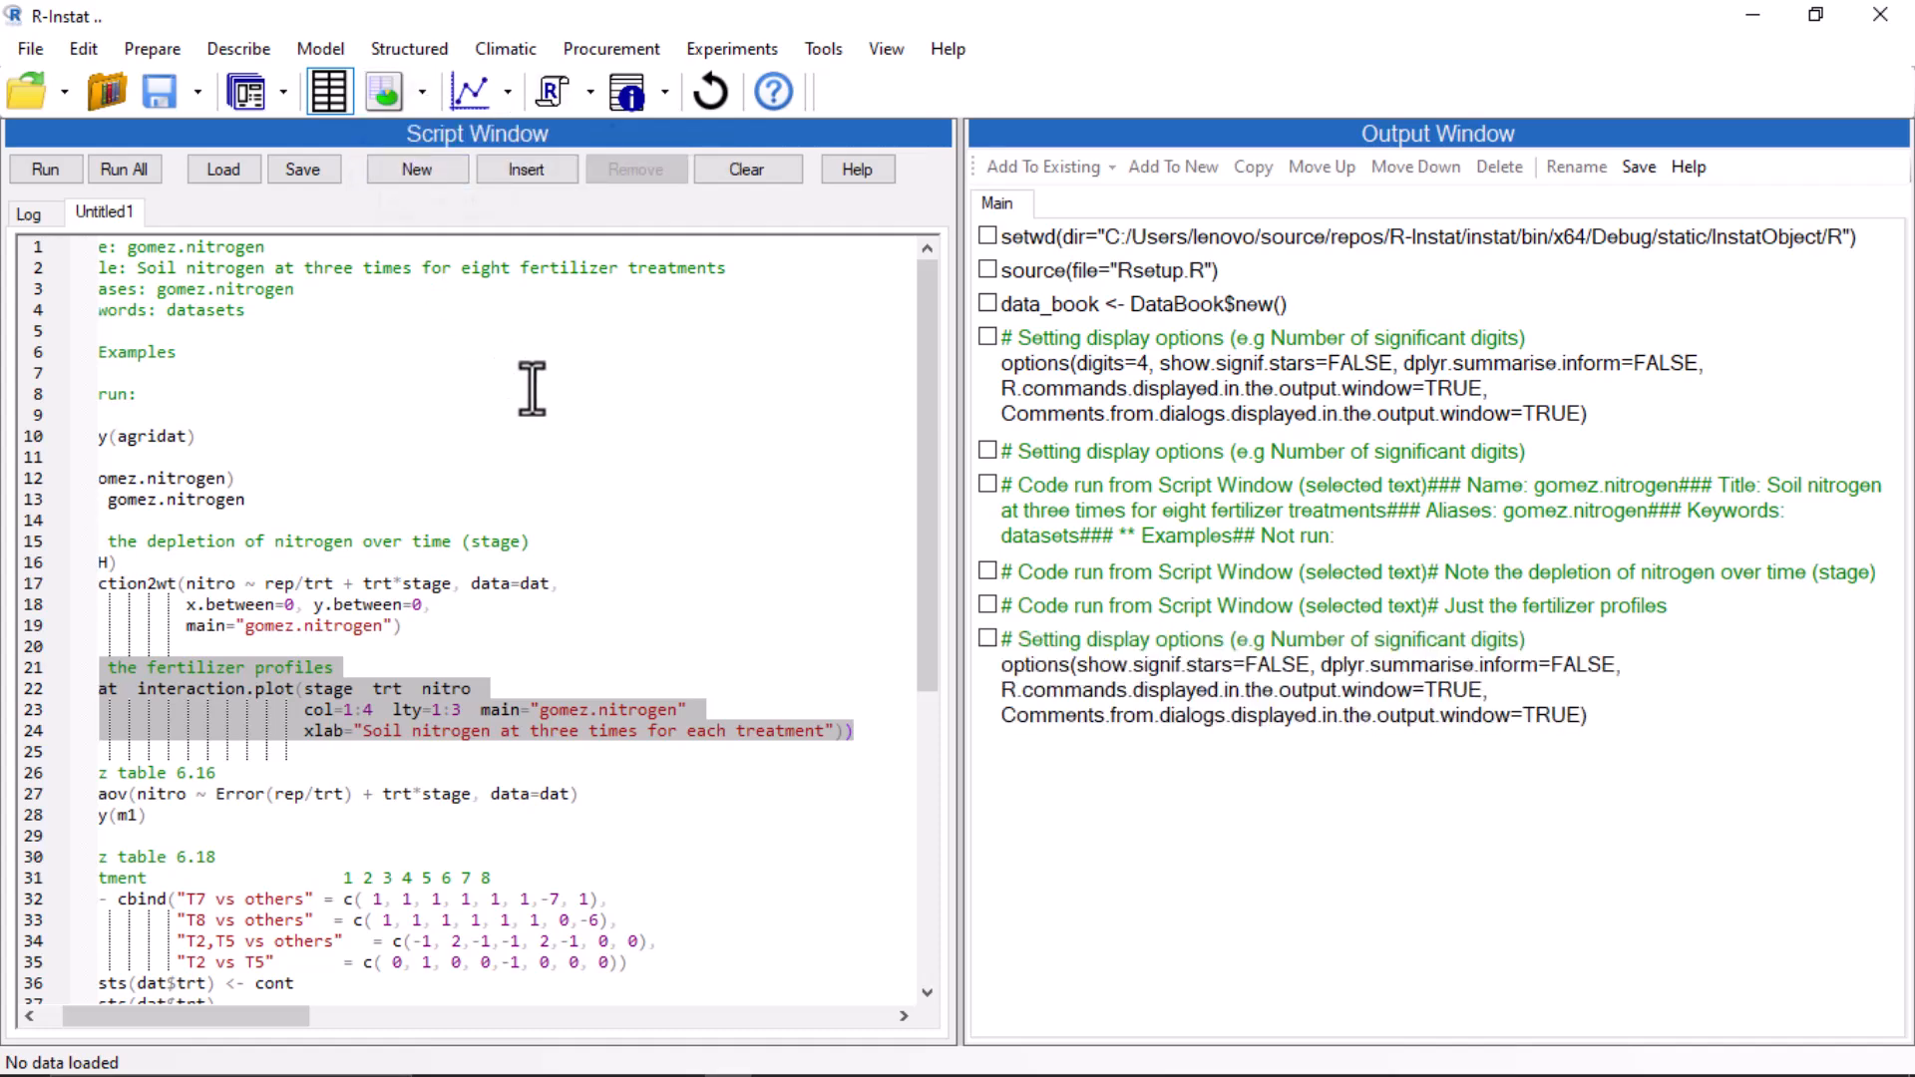
Run the Gomez table 6.16 aov code on lines 26–28.
left_click(104, 774)
left_click_drag(106, 774, 227, 823)
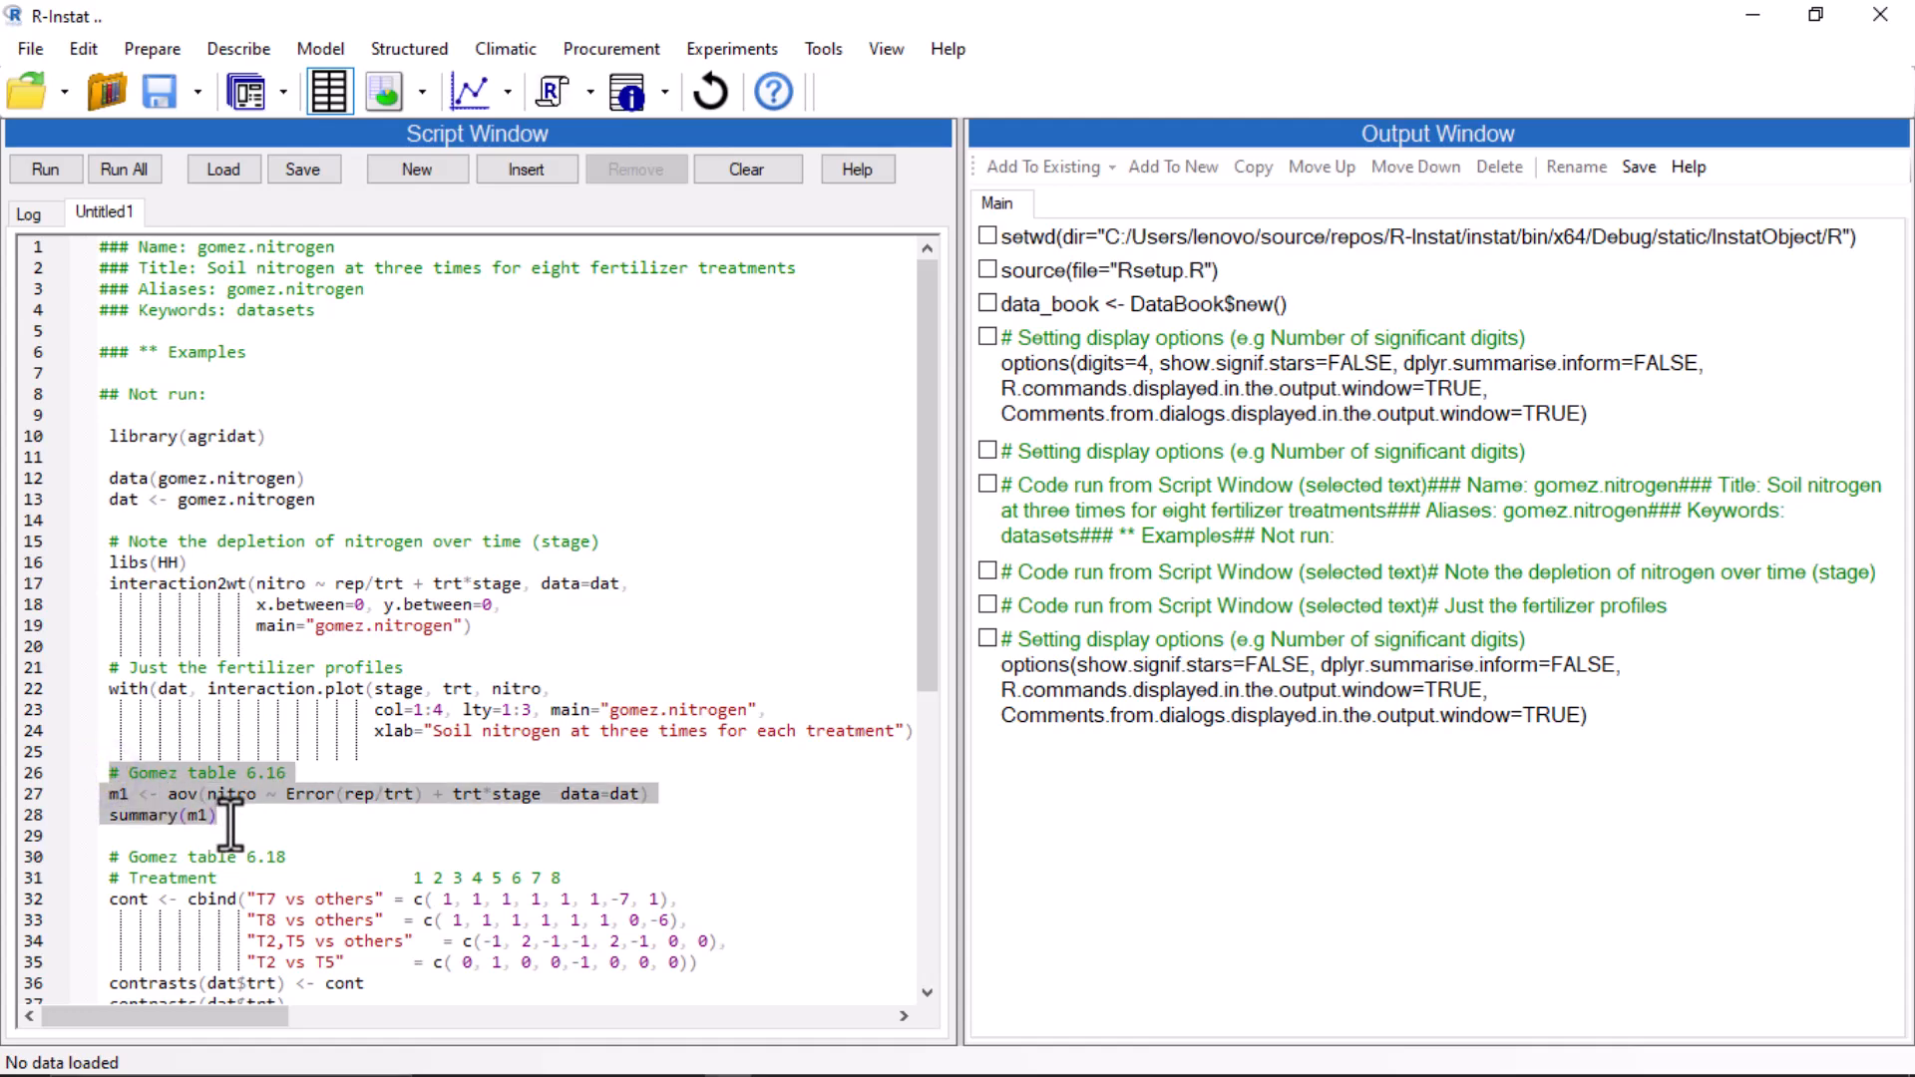
left_click(55, 164)
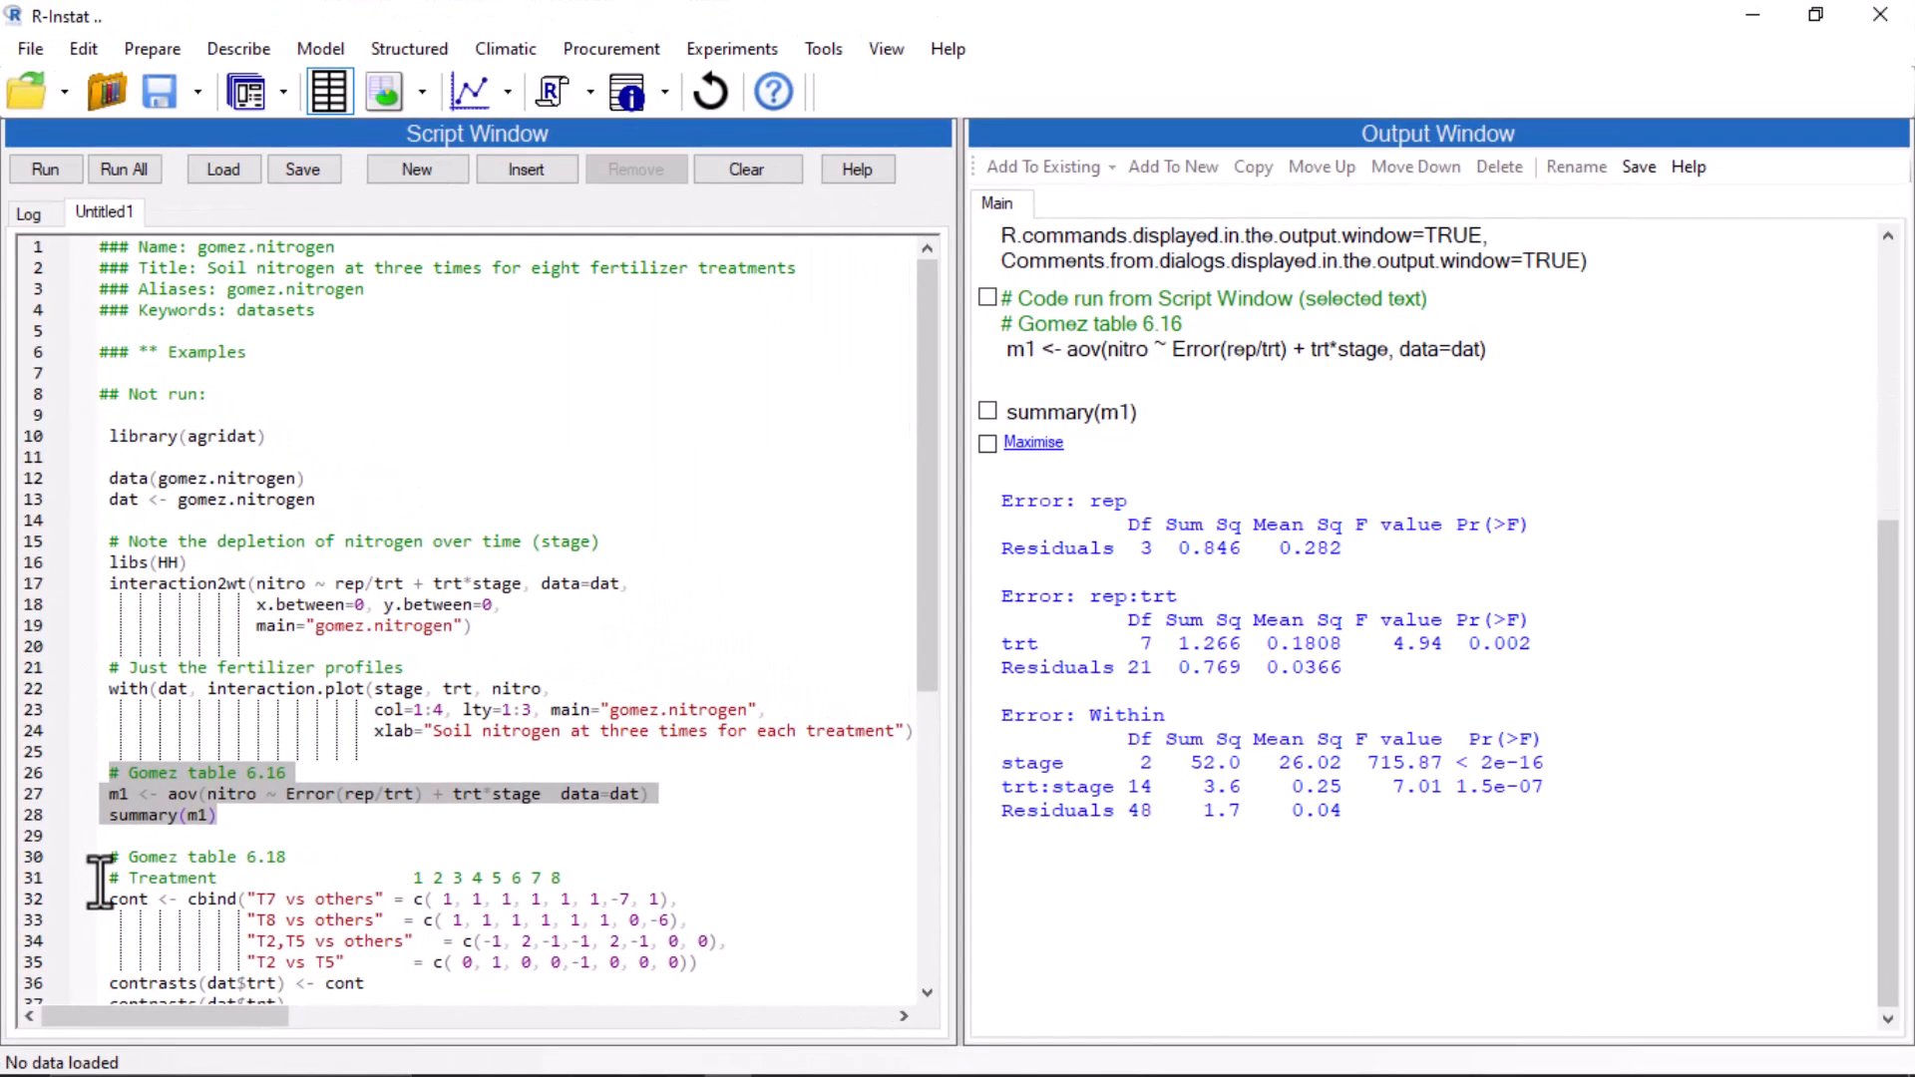
Run the Gomez table 6.18 contrasts code on lines 31–53 and view its output maximised before closing it.
left_click_drag(108, 877, 341, 860)
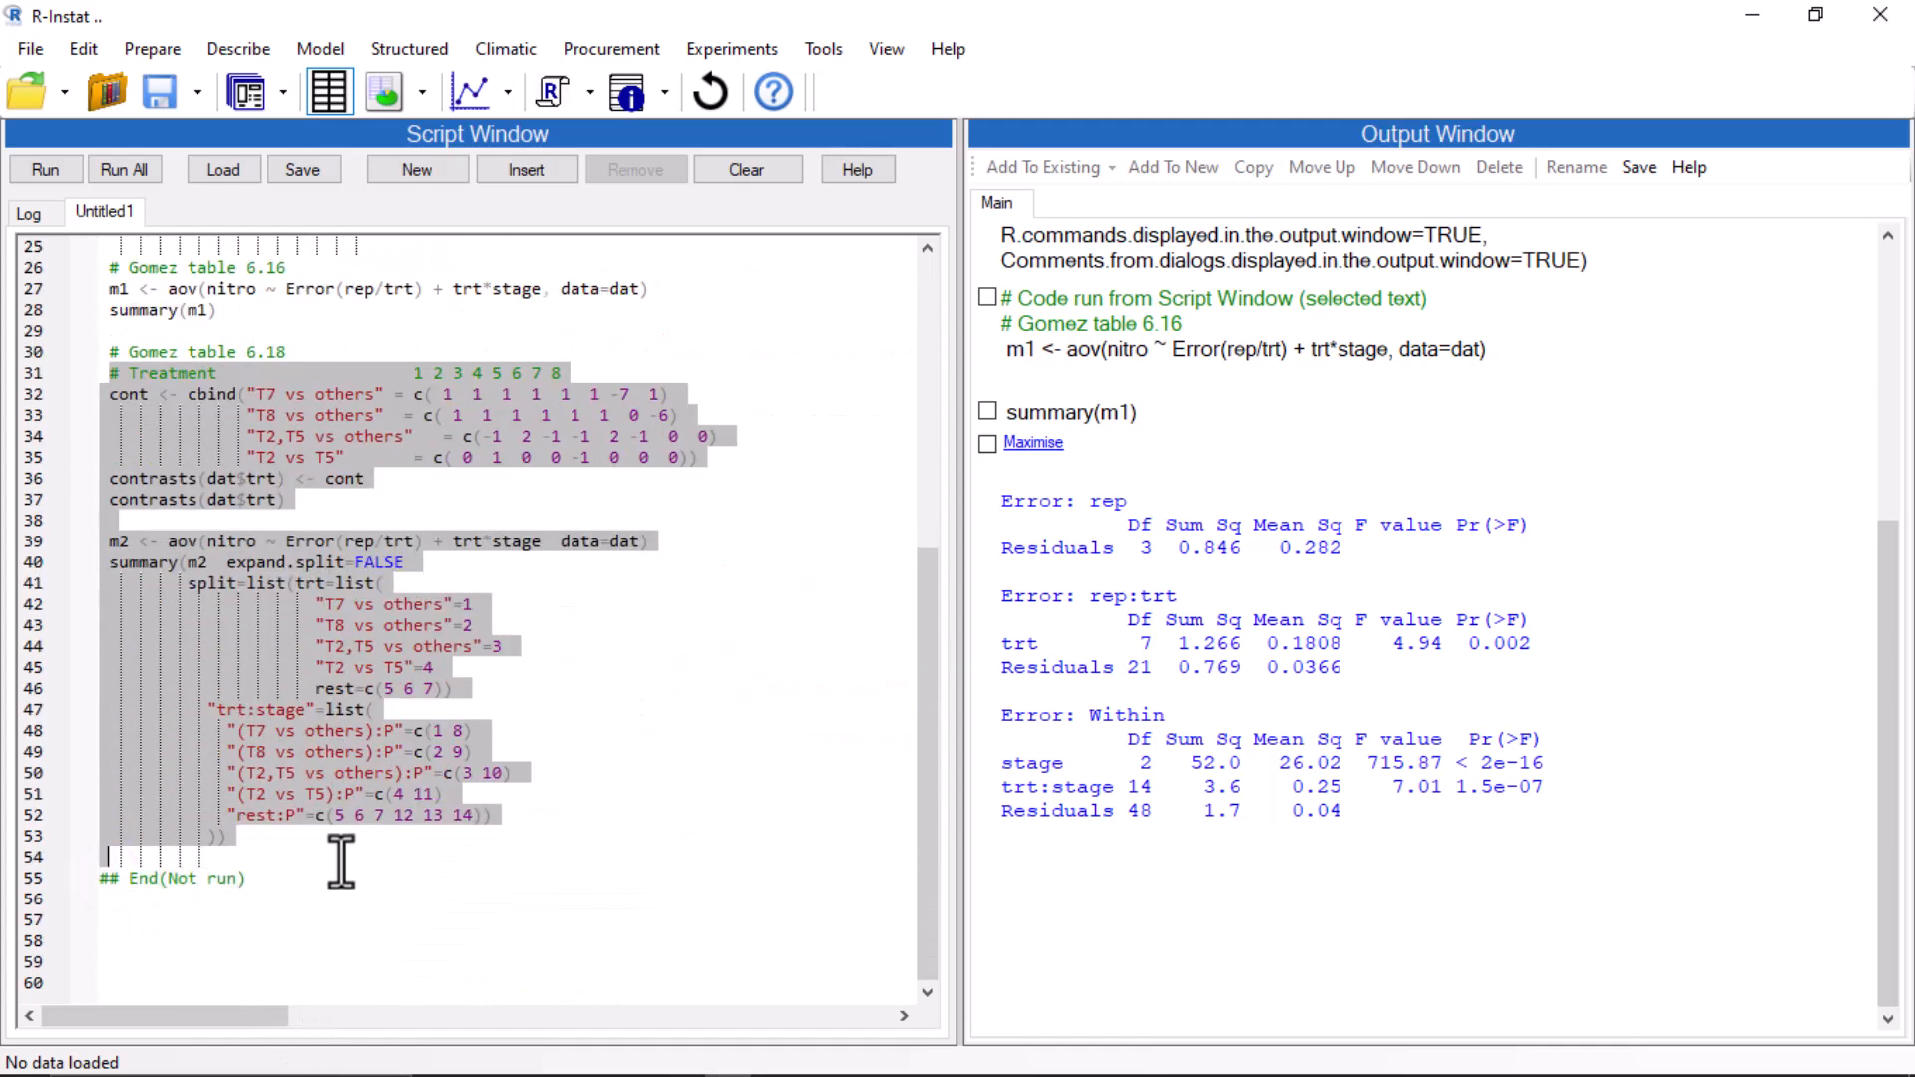
left_click(46, 170)
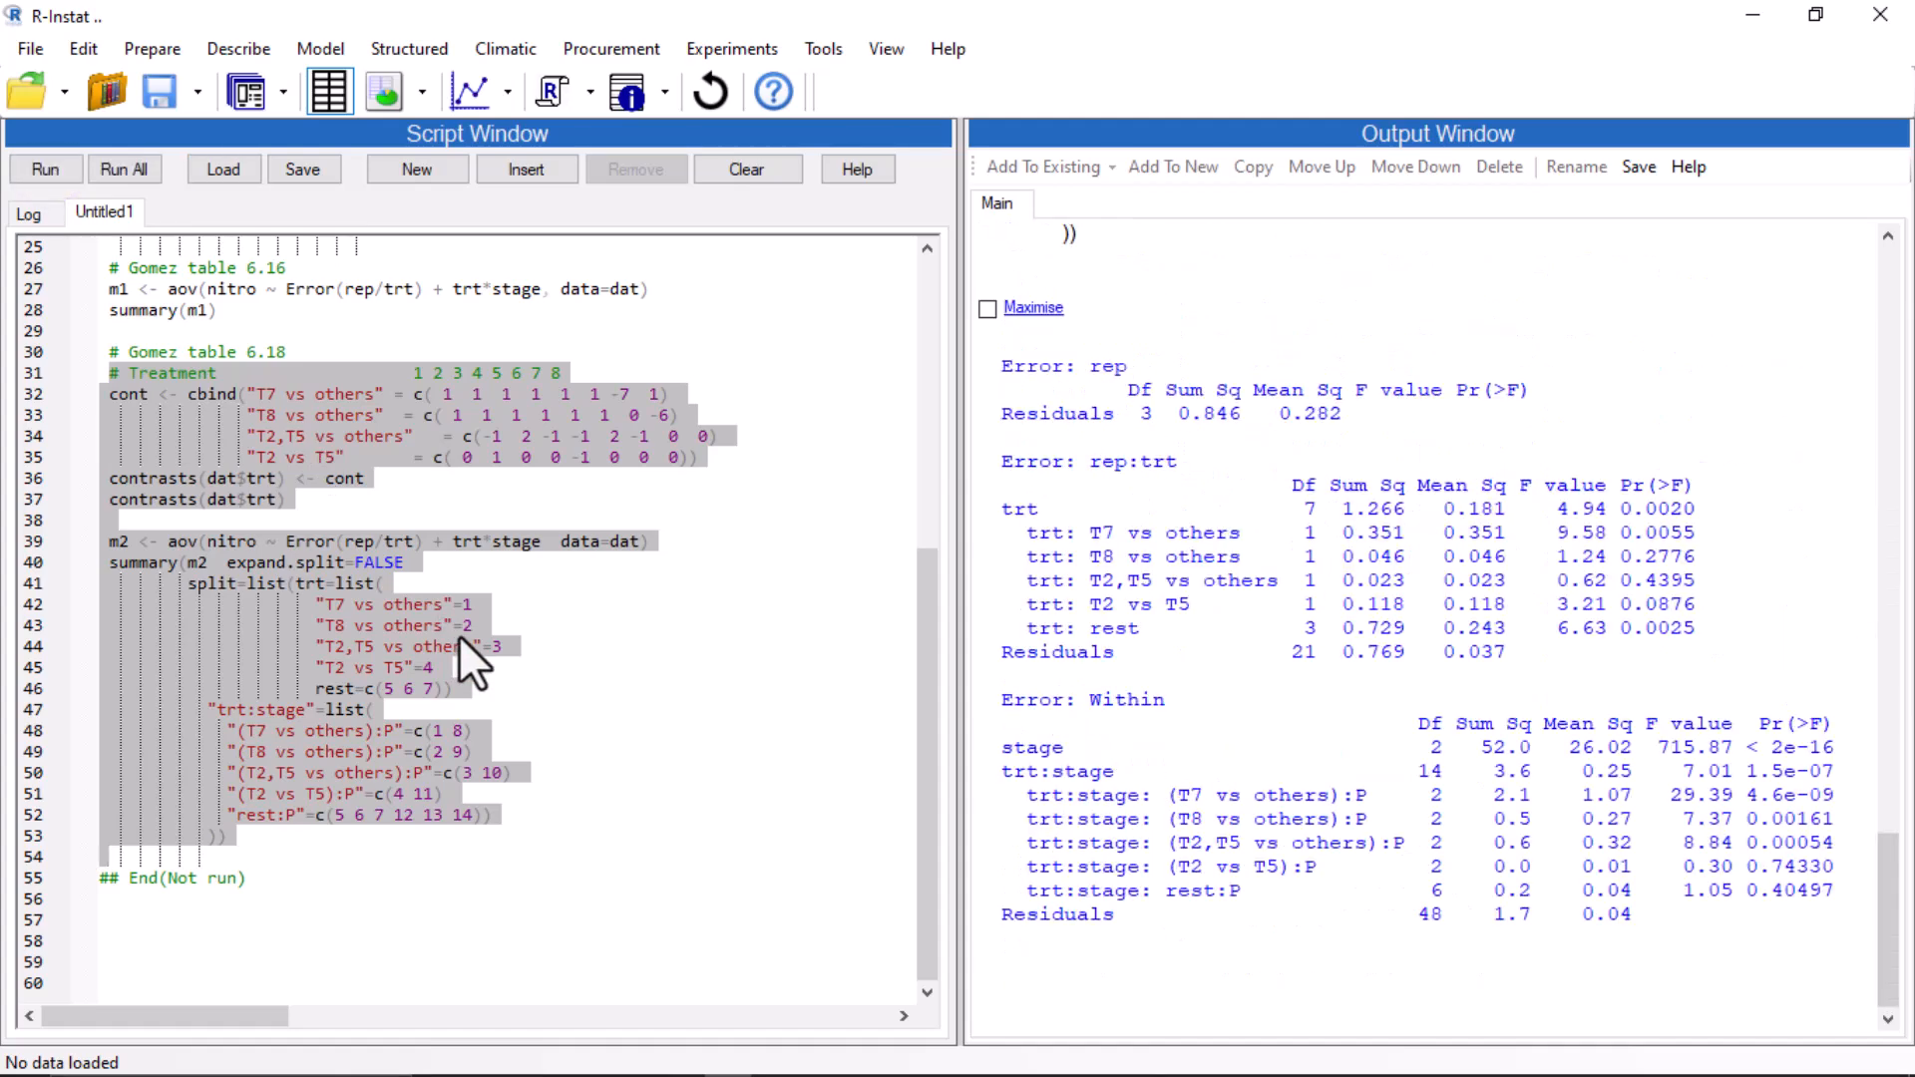
left_click(1033, 308)
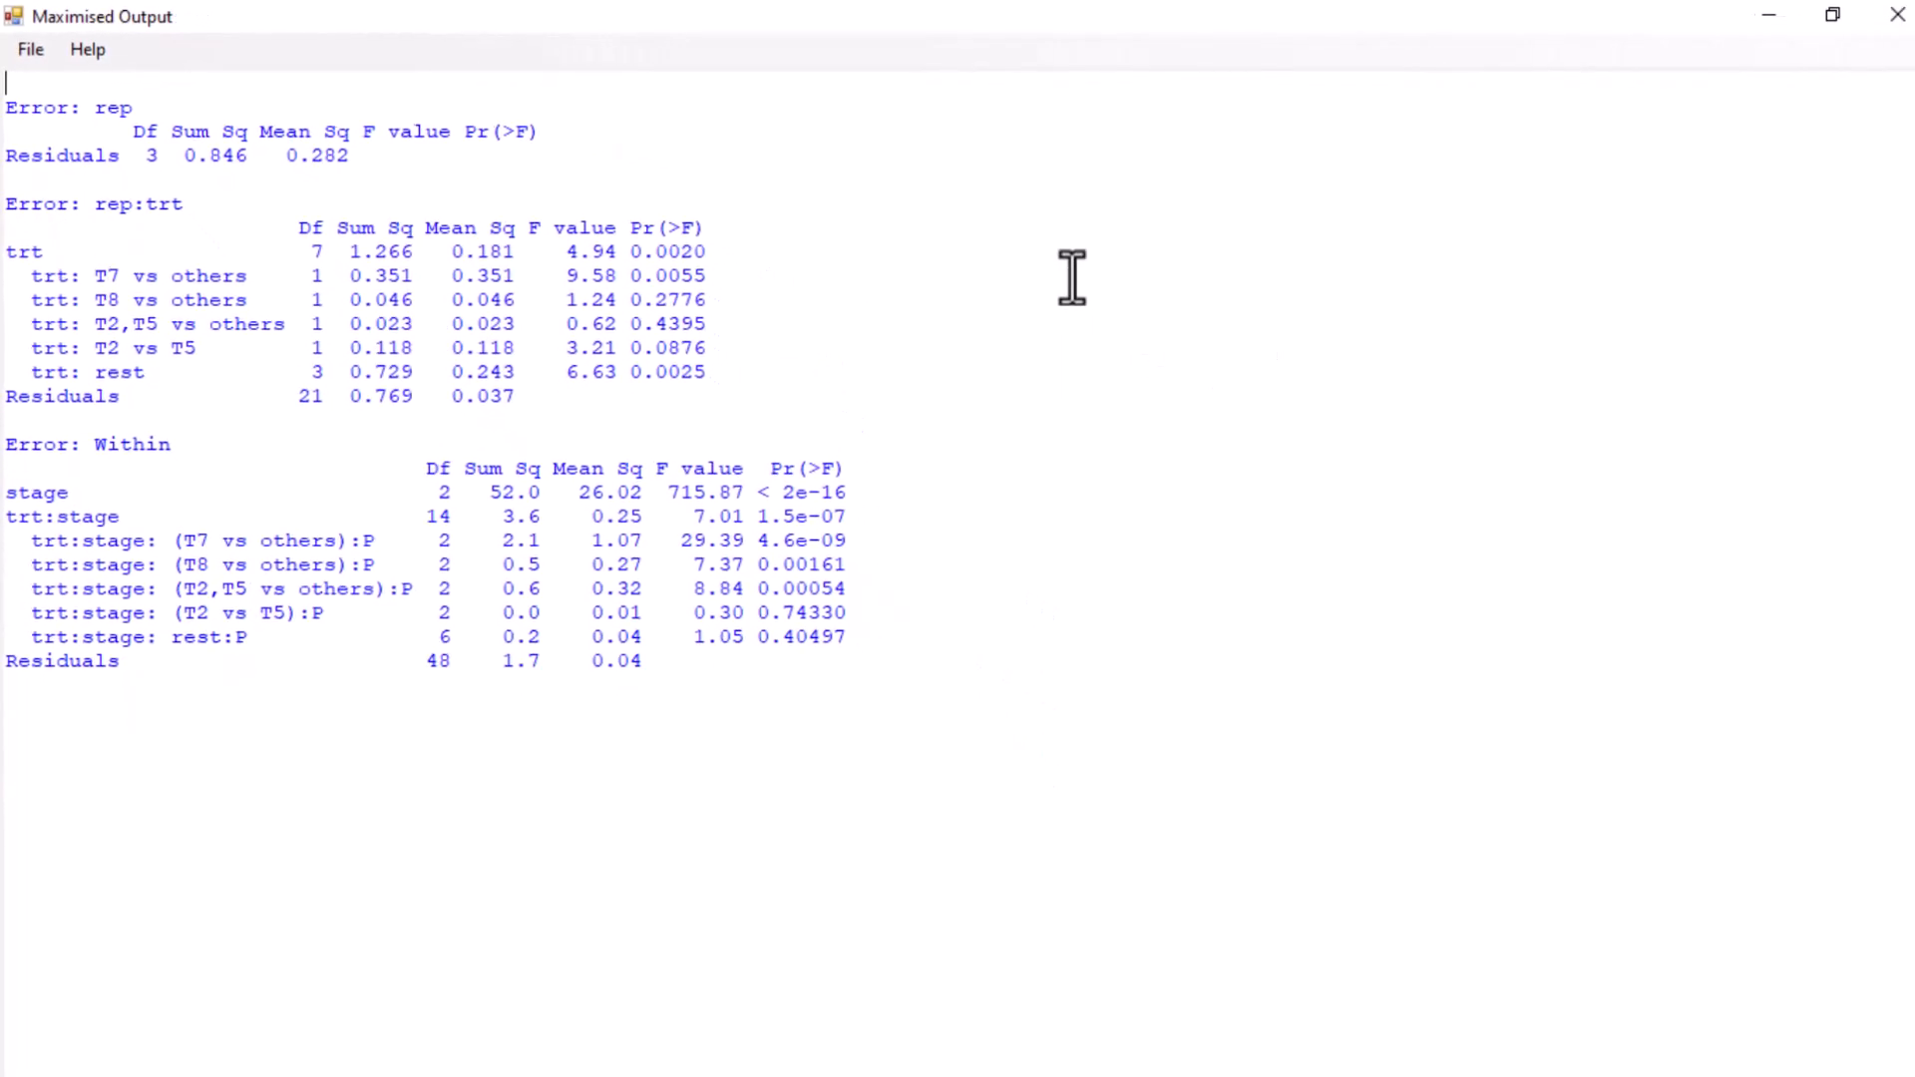
left_click(1893, 18)
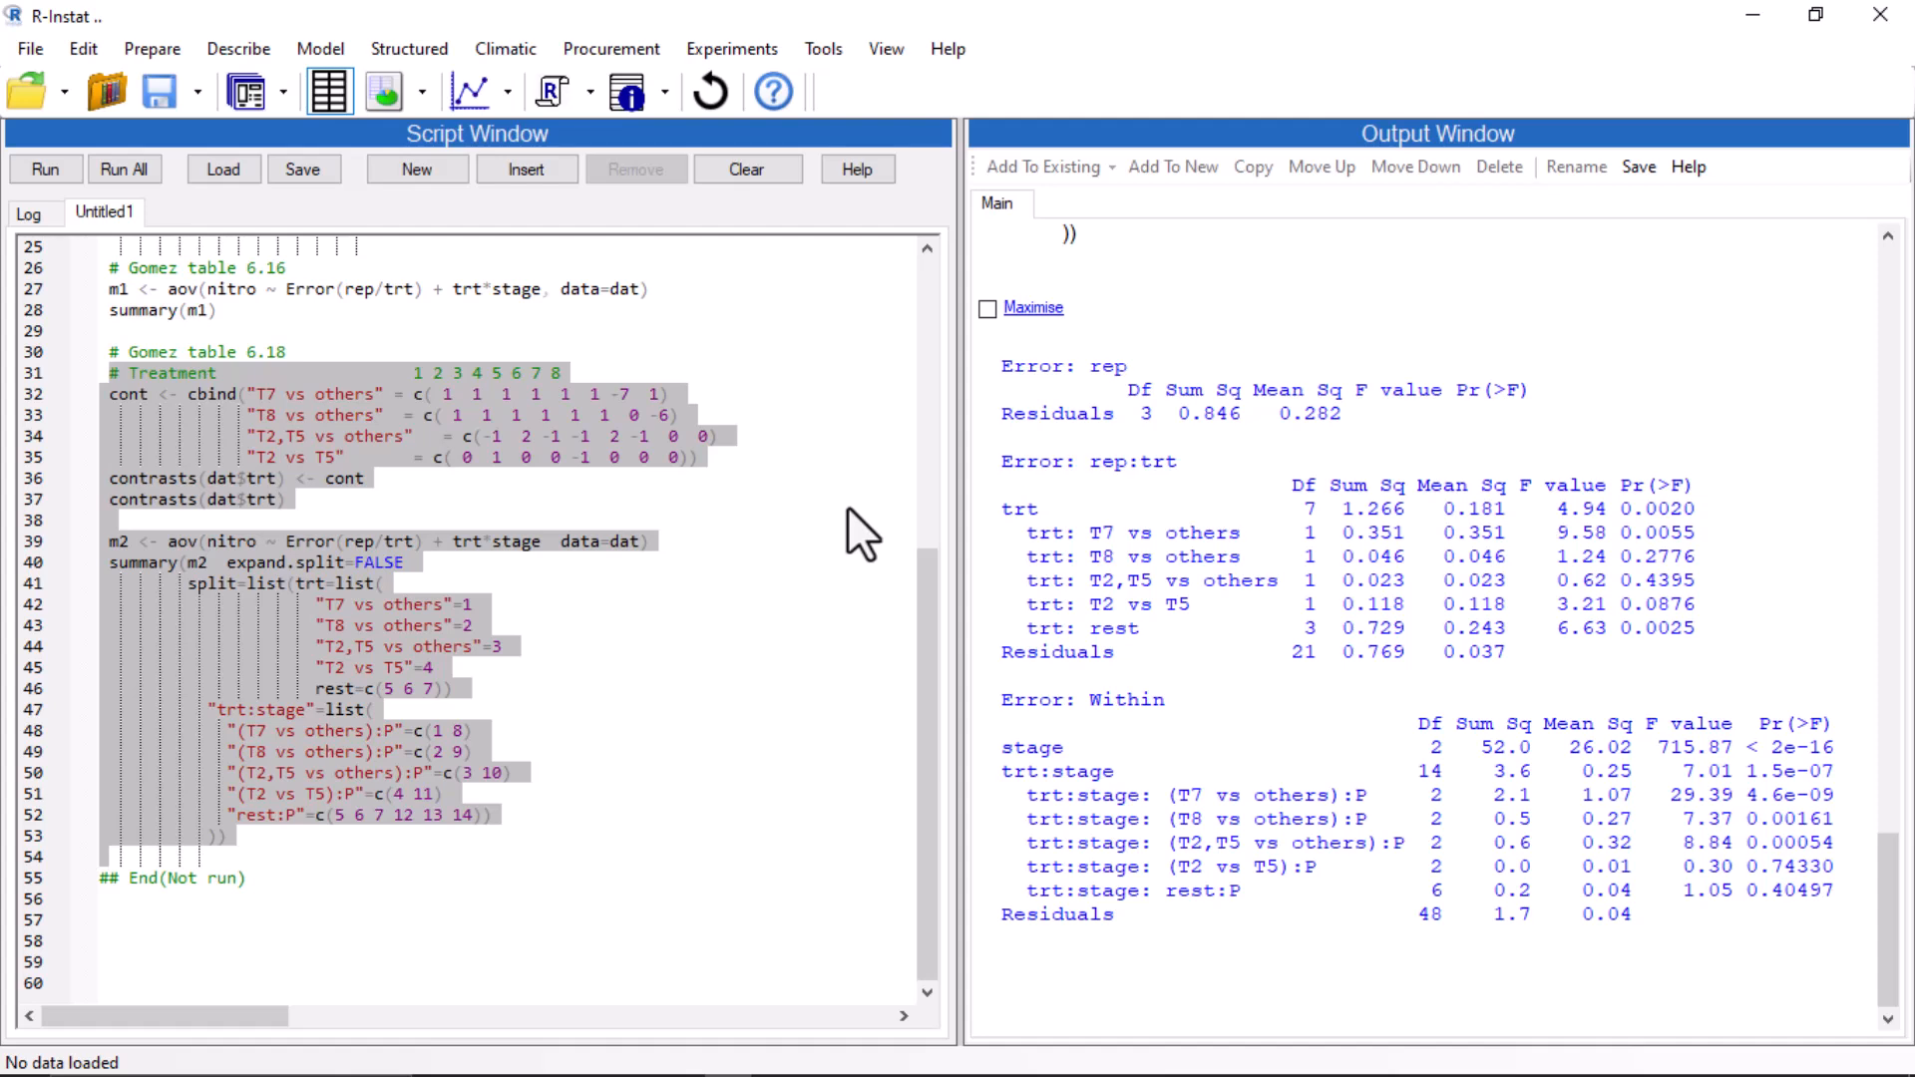
Open a new script tab and insert the agricolae package's ssp.plot function example code from the library.
left_click(426, 174)
left_click(538, 170)
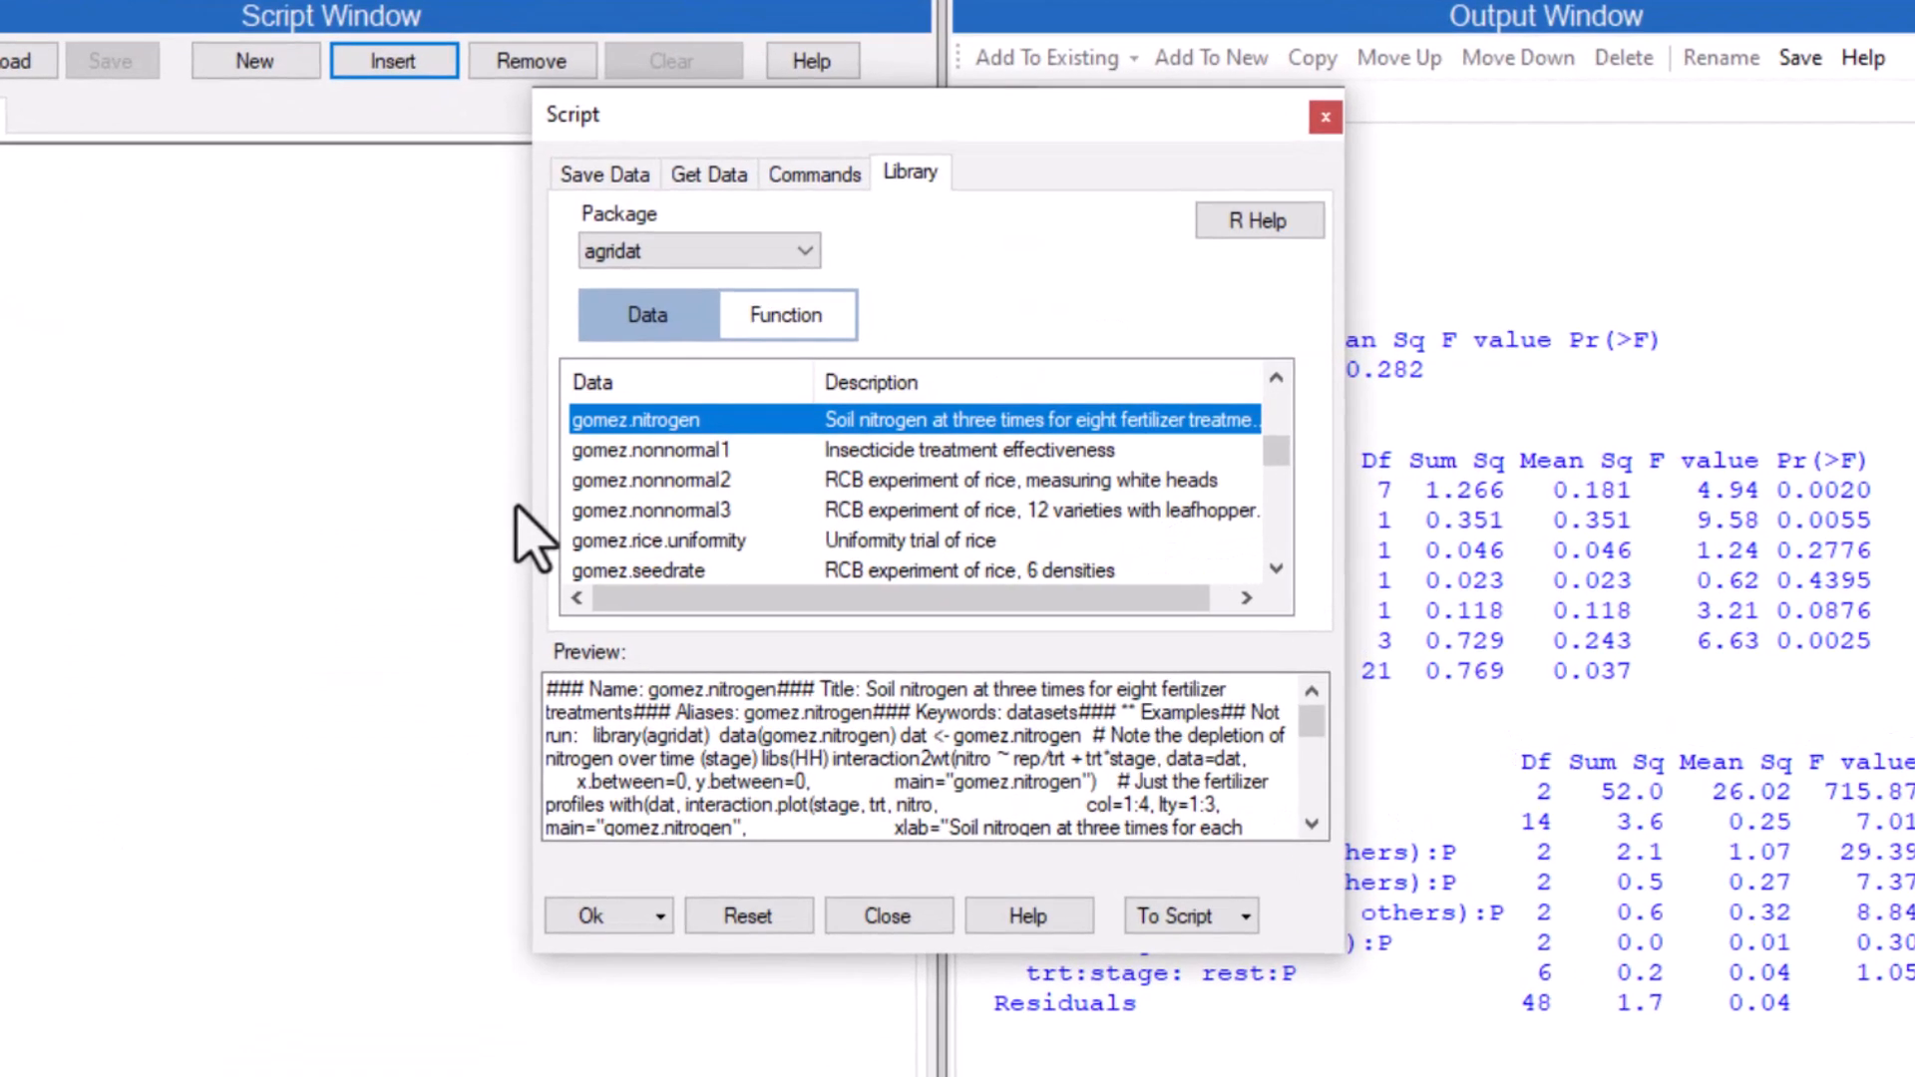
left_click(799, 253)
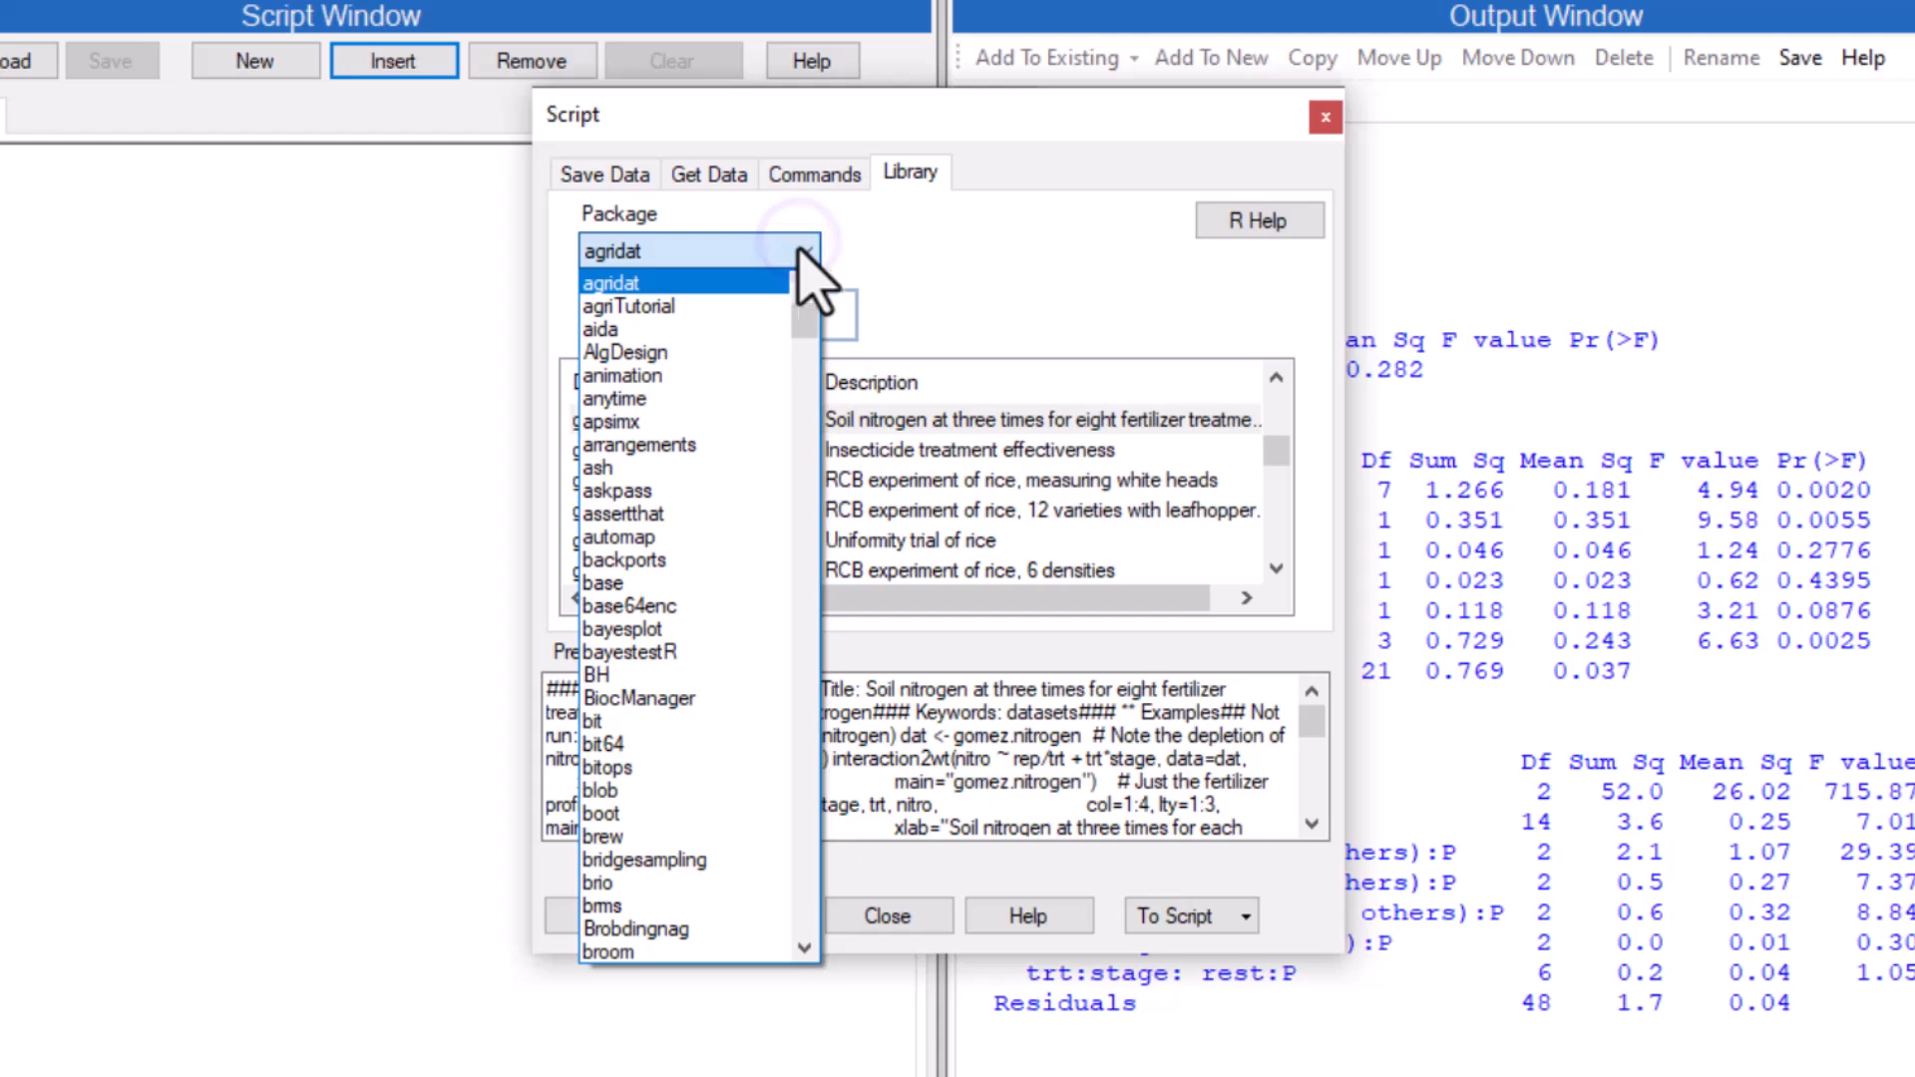
scroll(763, 344, "up", 1)
left_click(699, 306)
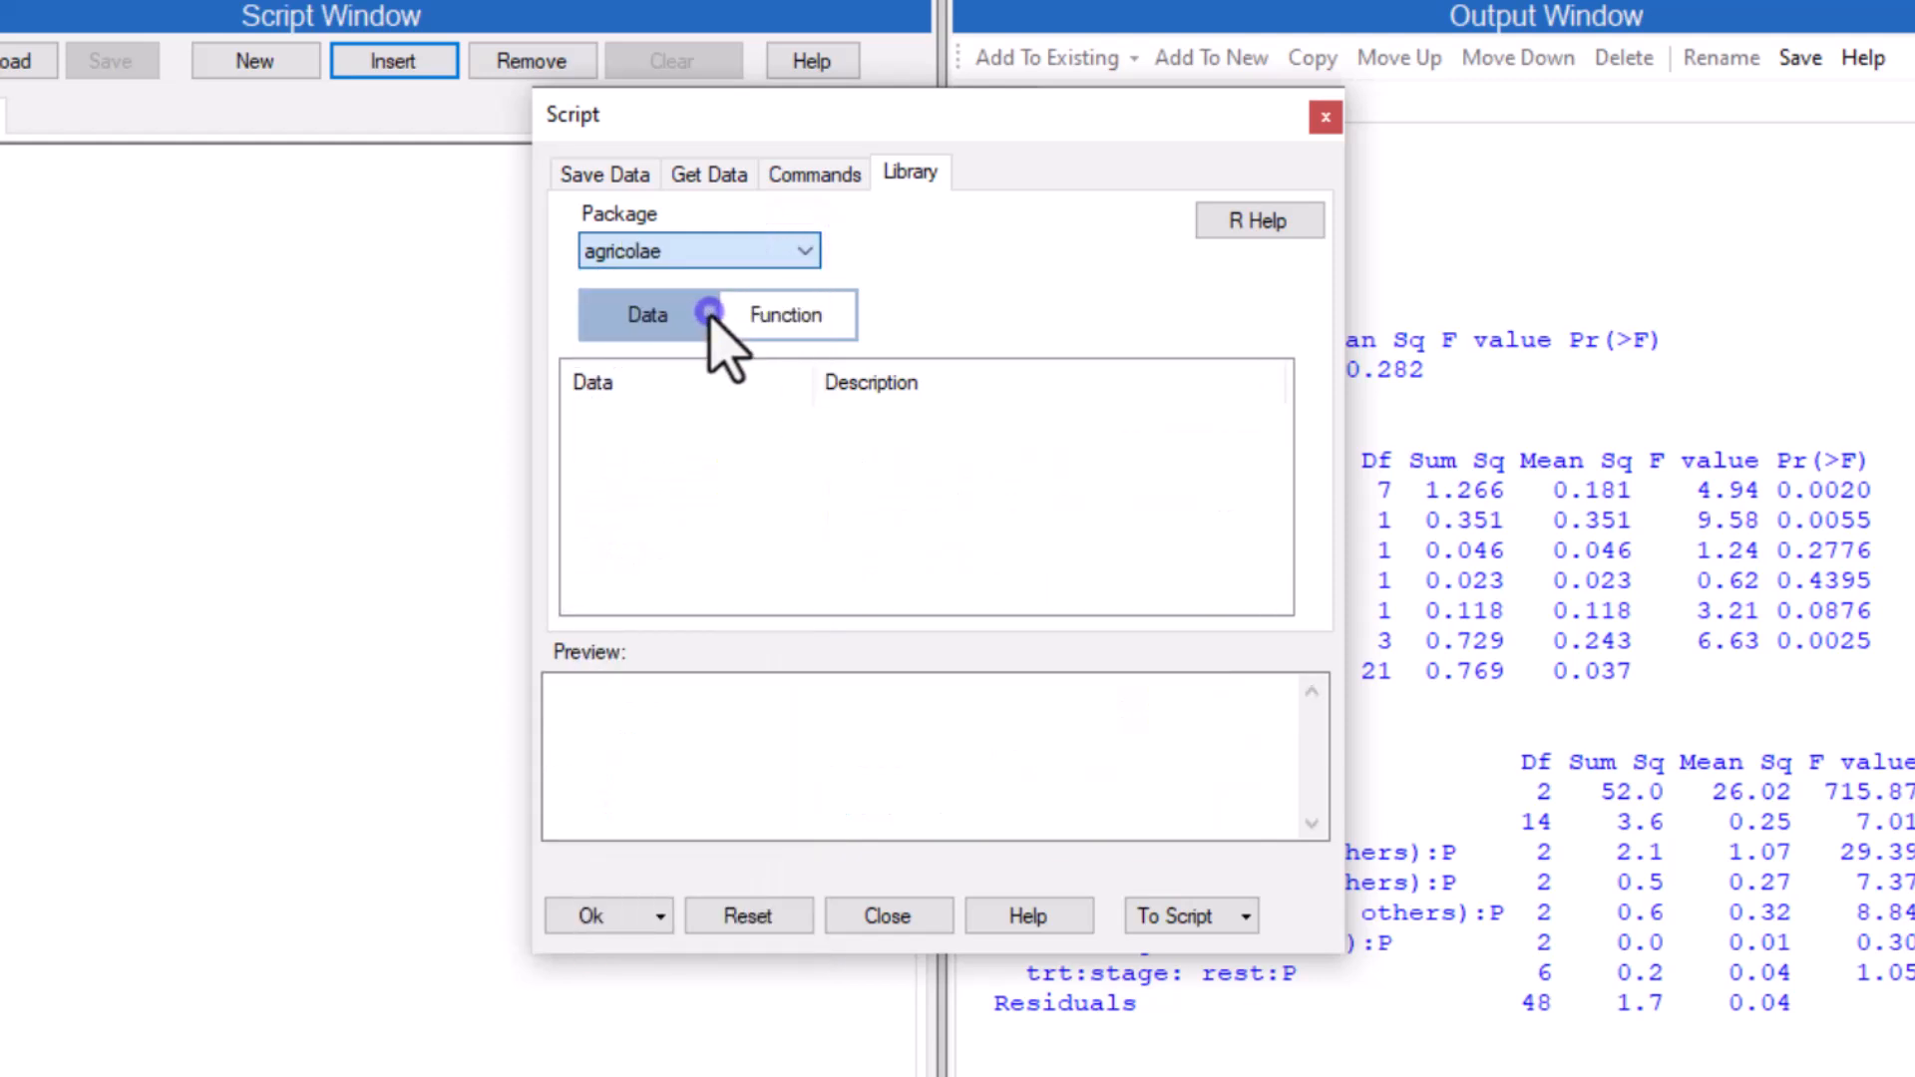
left_click(787, 315)
scroll(808, 484, "down", 3)
scroll(810, 484, "down", 20)
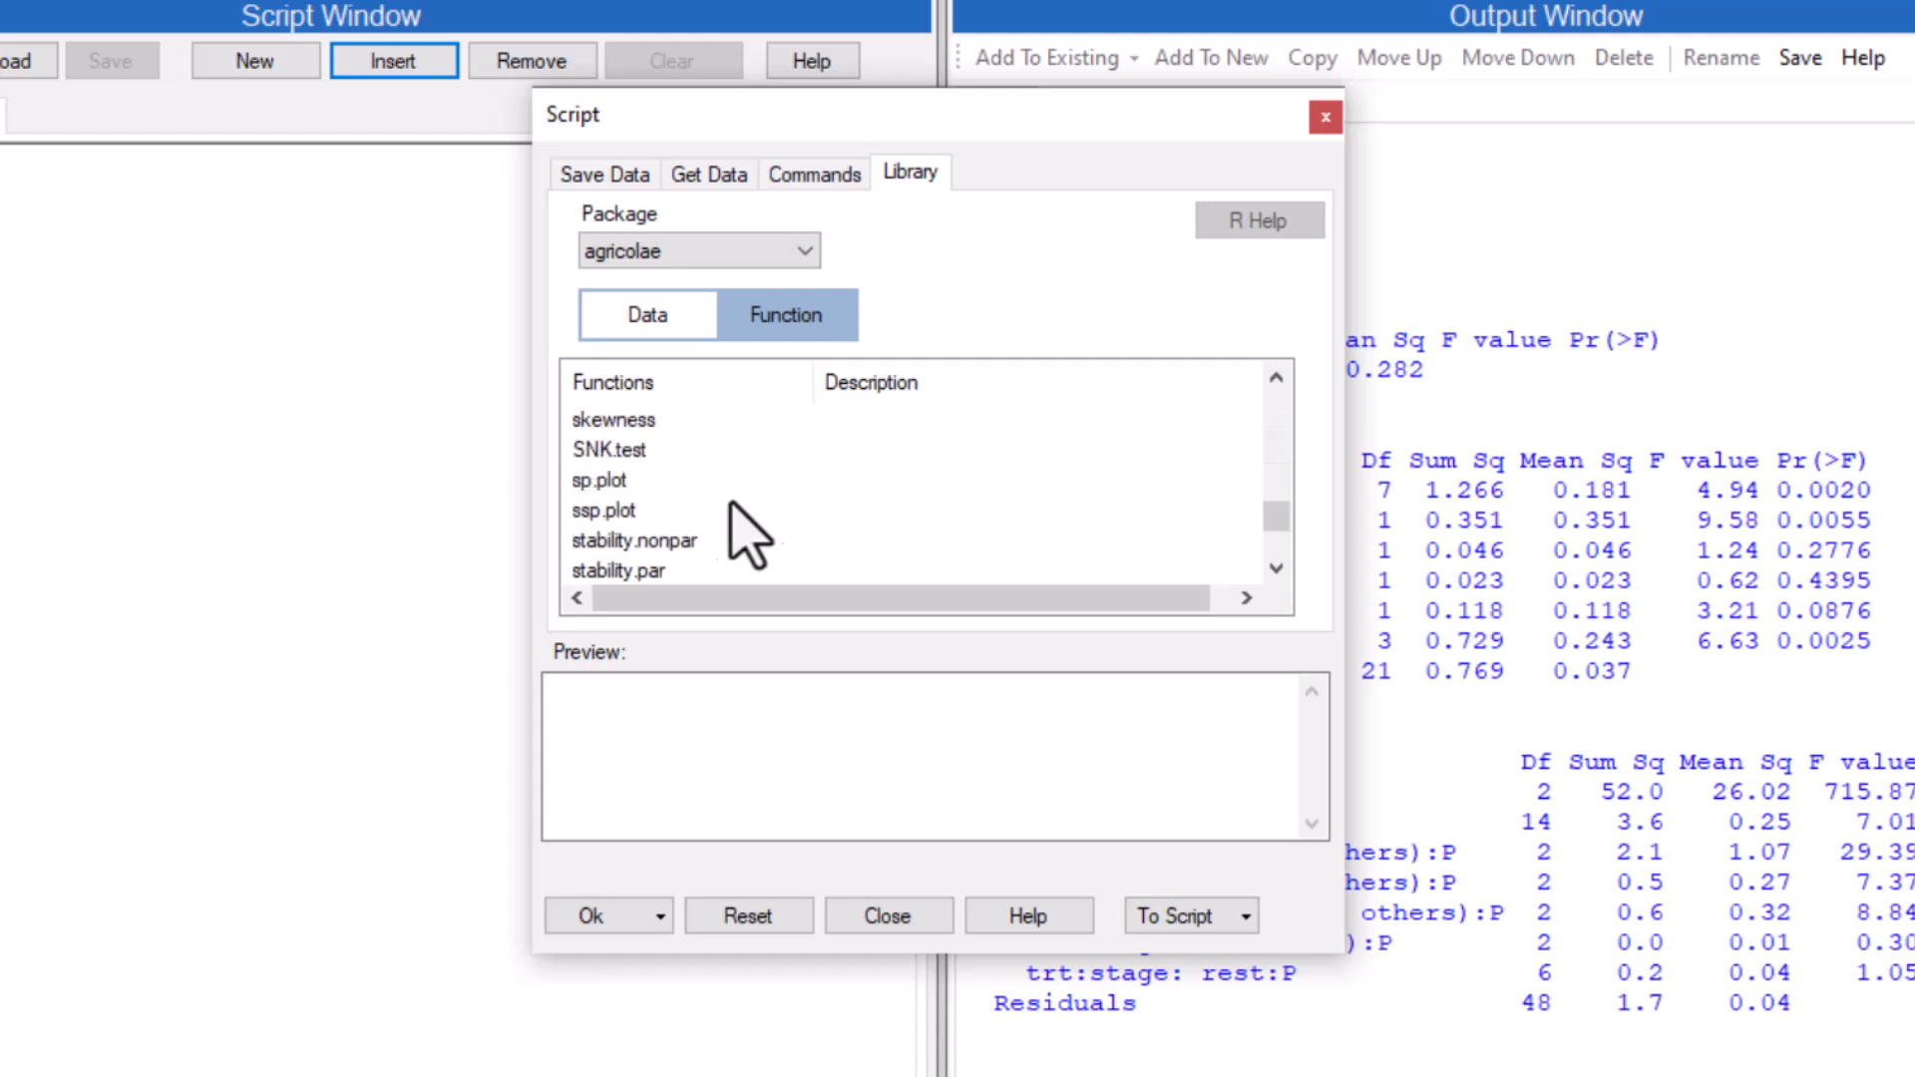
left_click(608, 511)
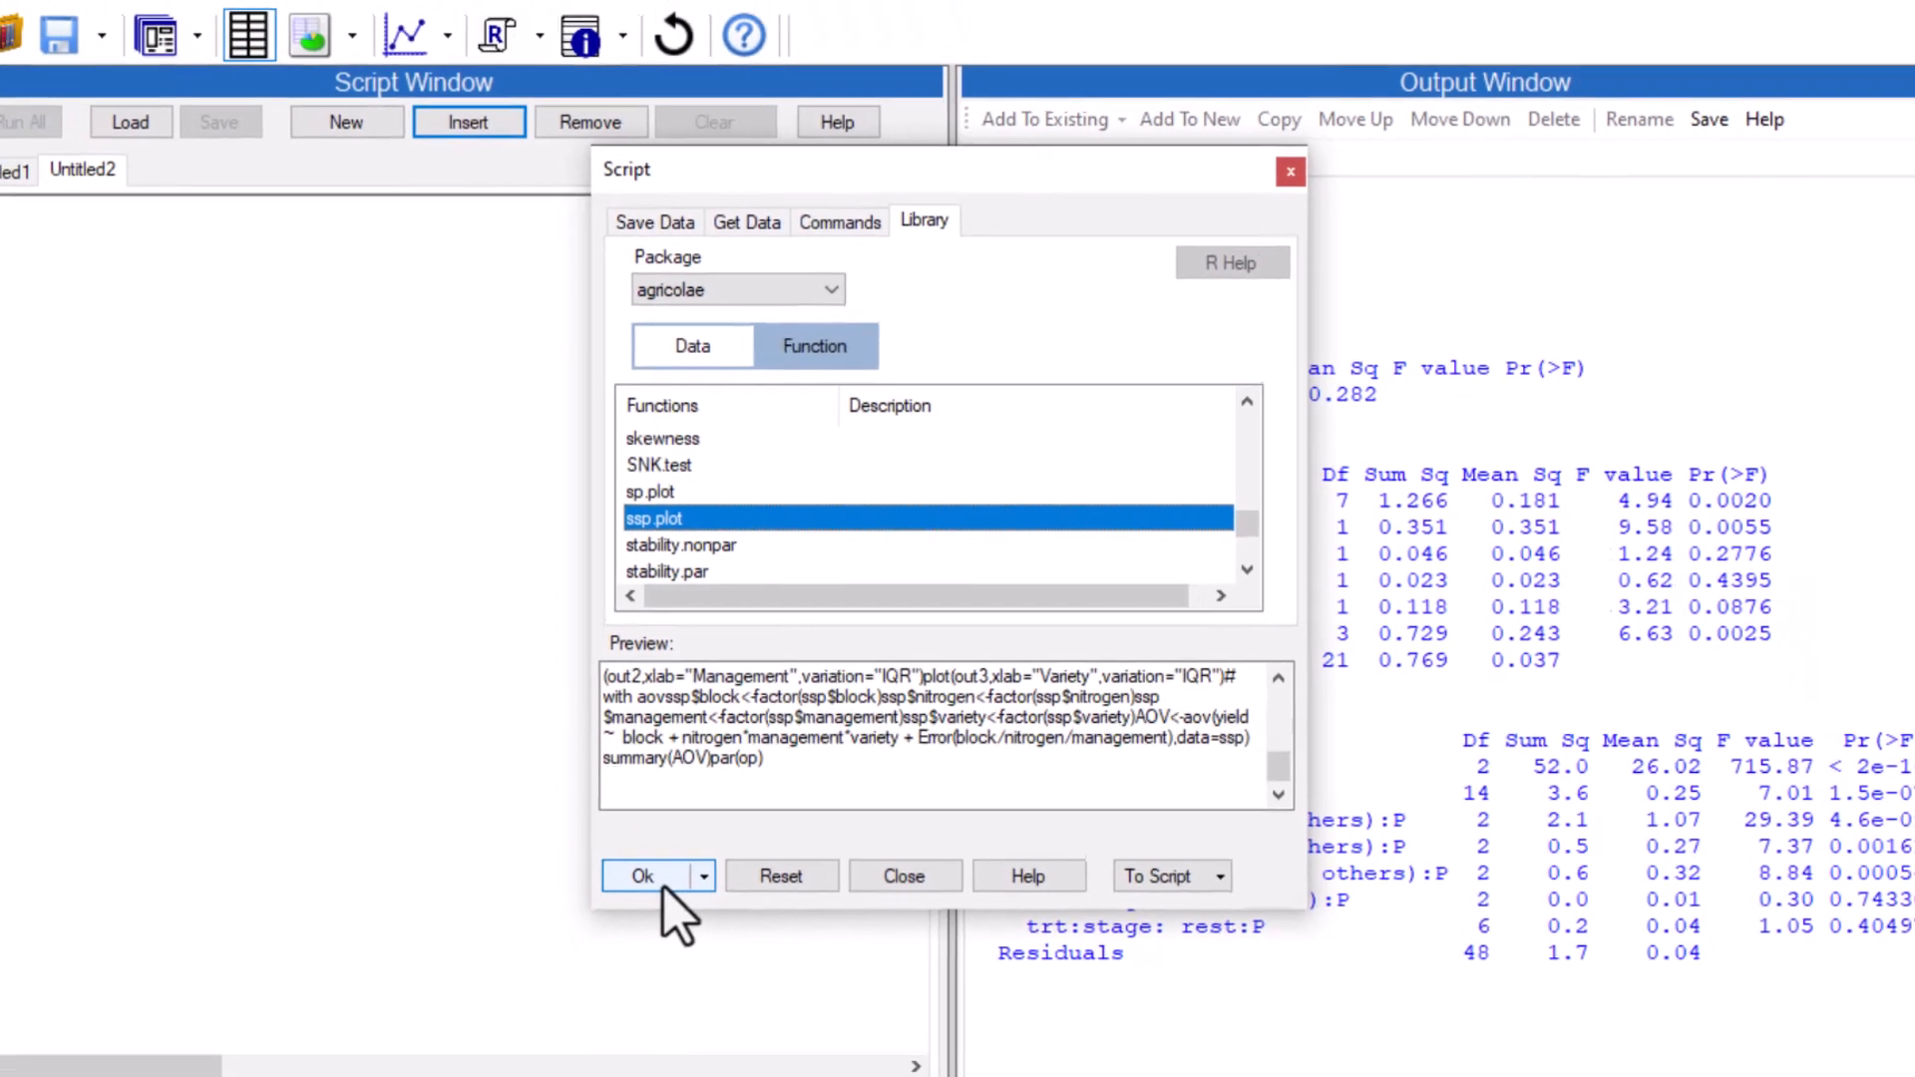
left_click(611, 921)
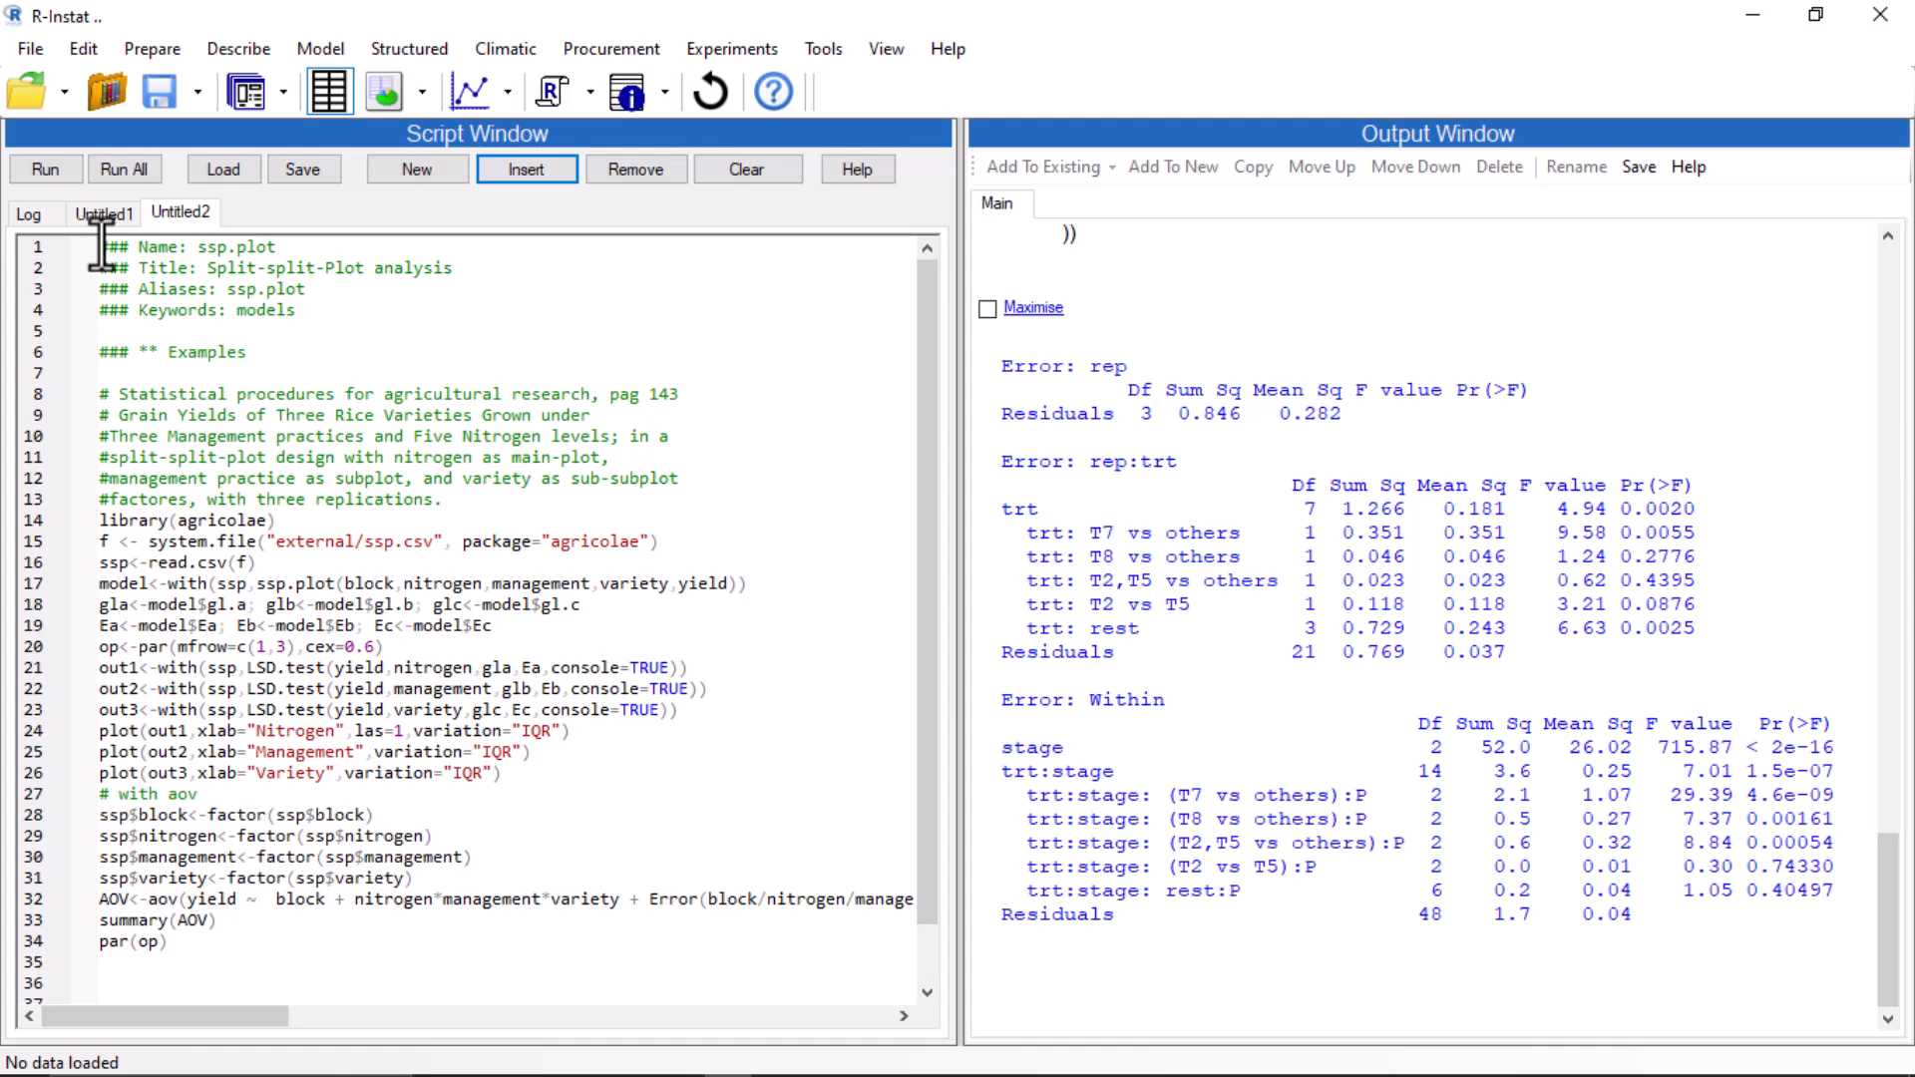
Run the ssp.plot example one line at a time from the start through the Nitrogen plot on line 24.
left_click(30, 168)
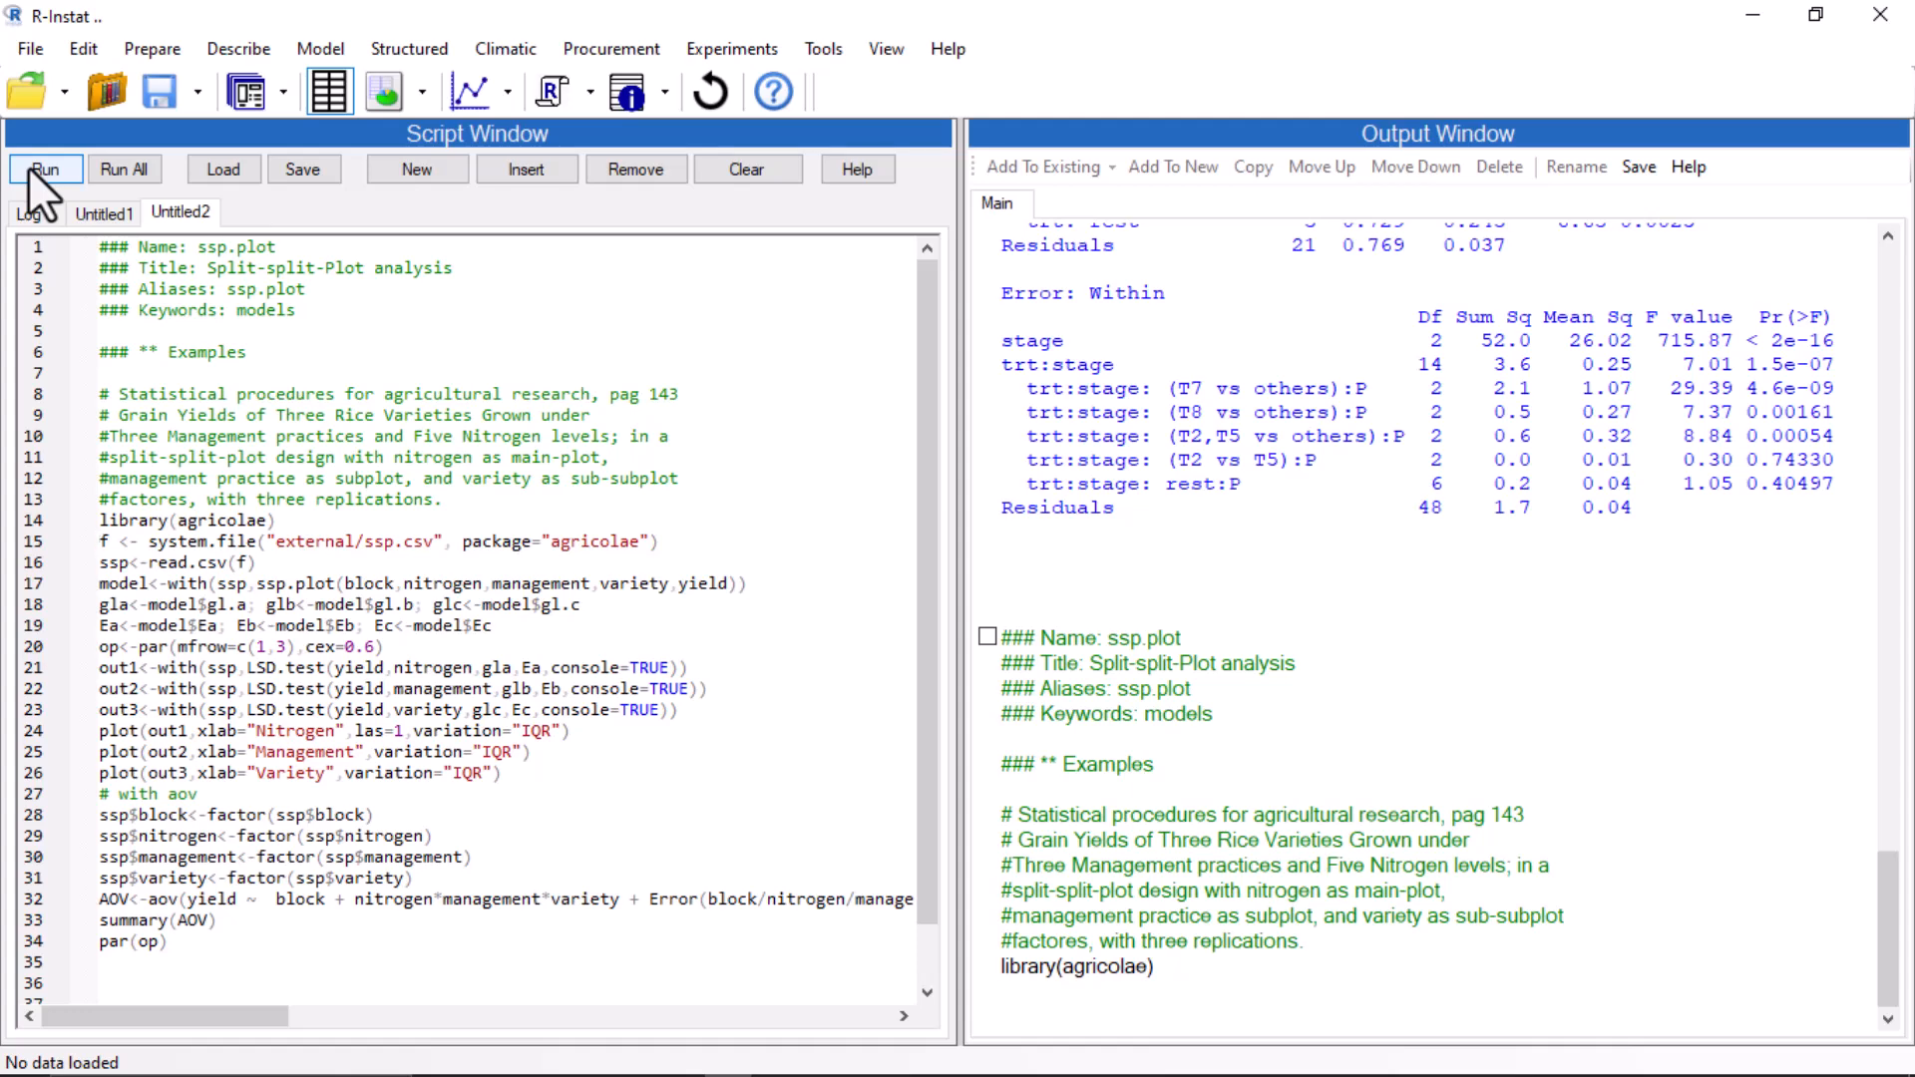
left_click(28, 165)
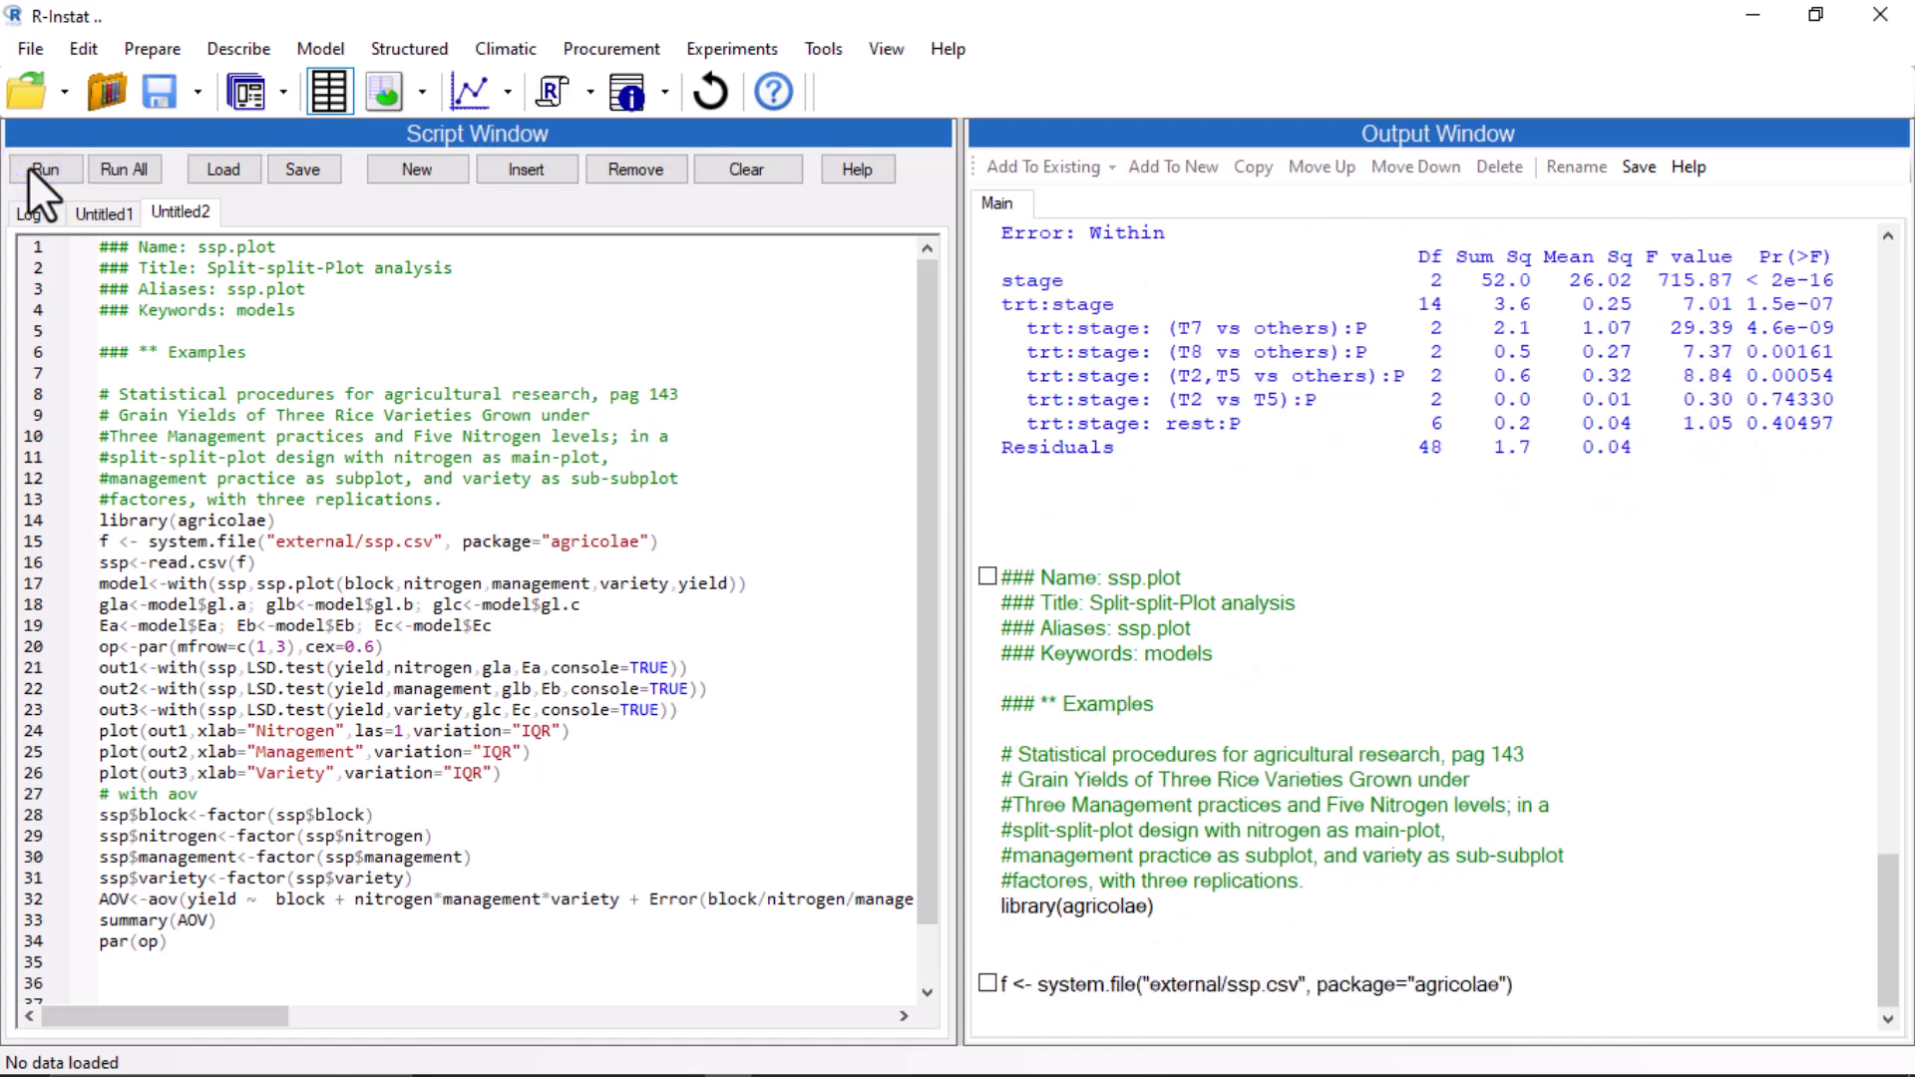
left_click(28, 166)
left_click(28, 166)
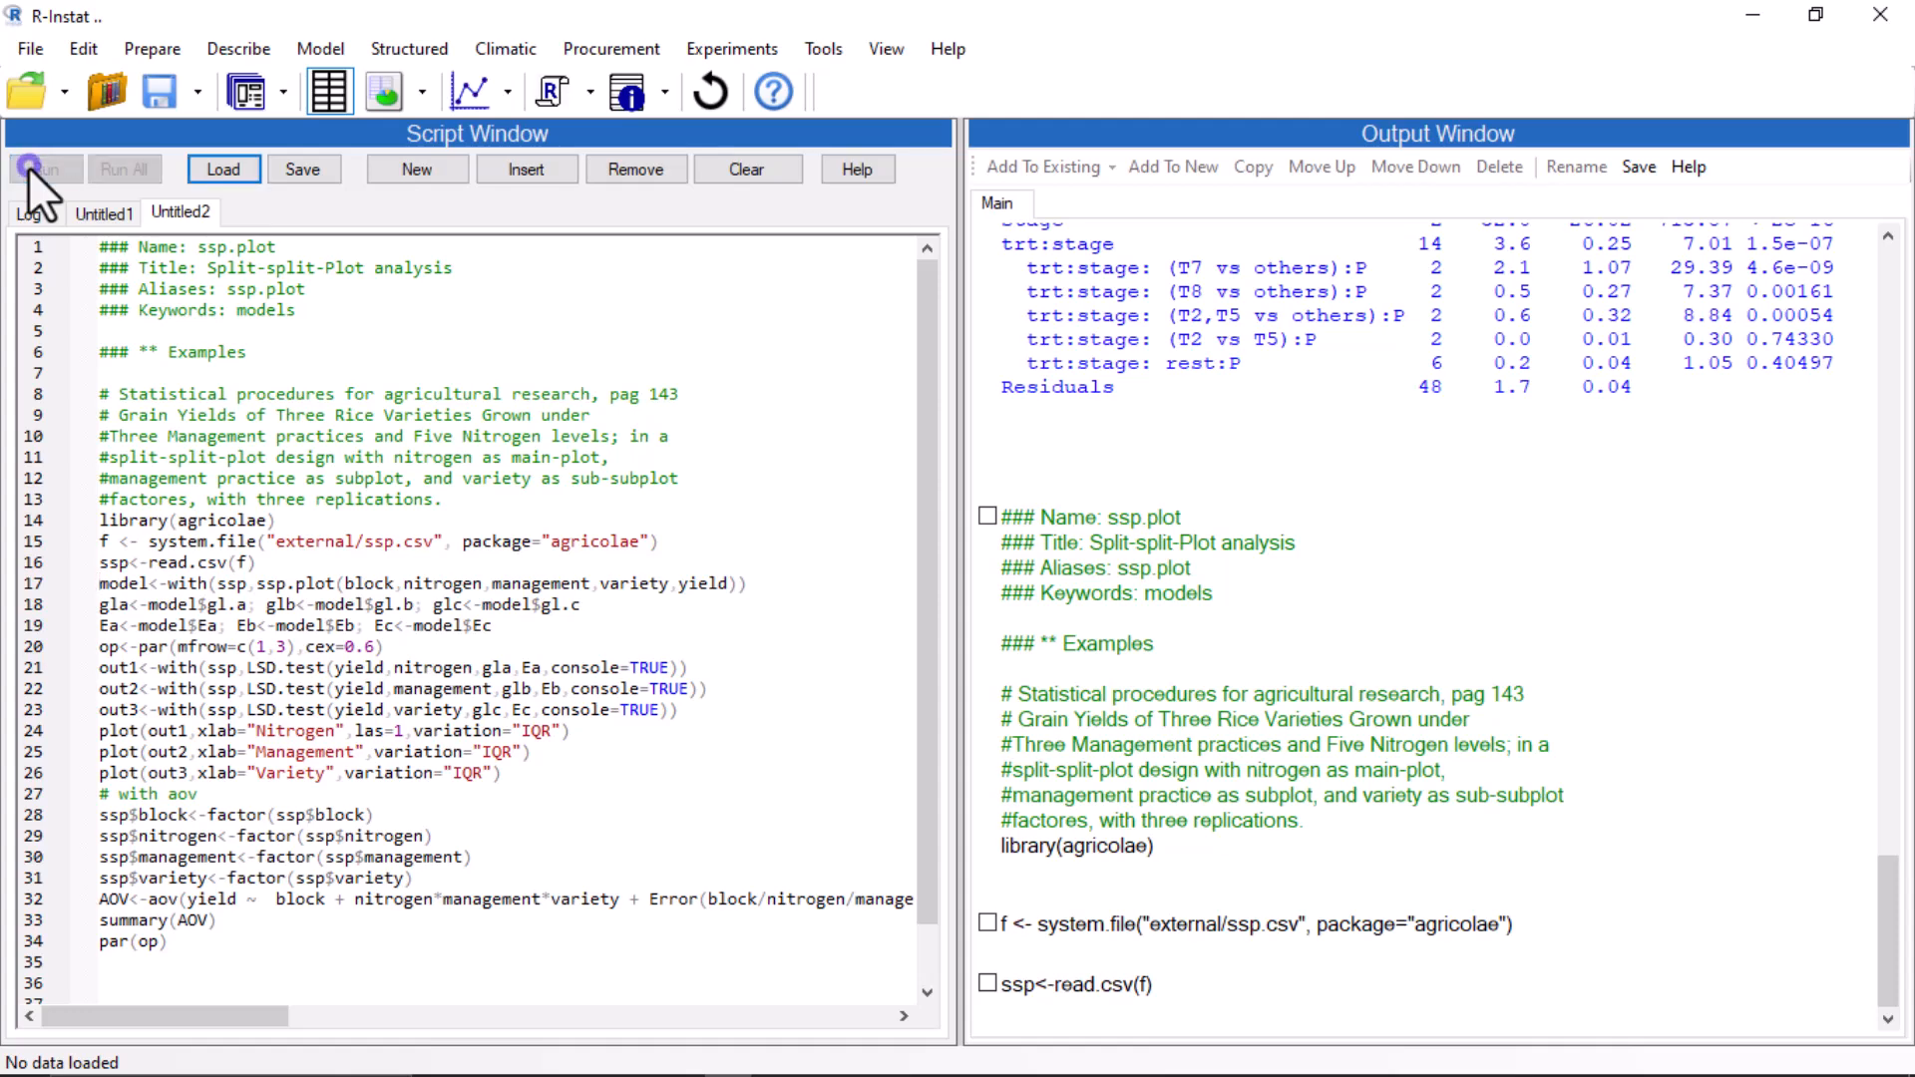
left_click(28, 166)
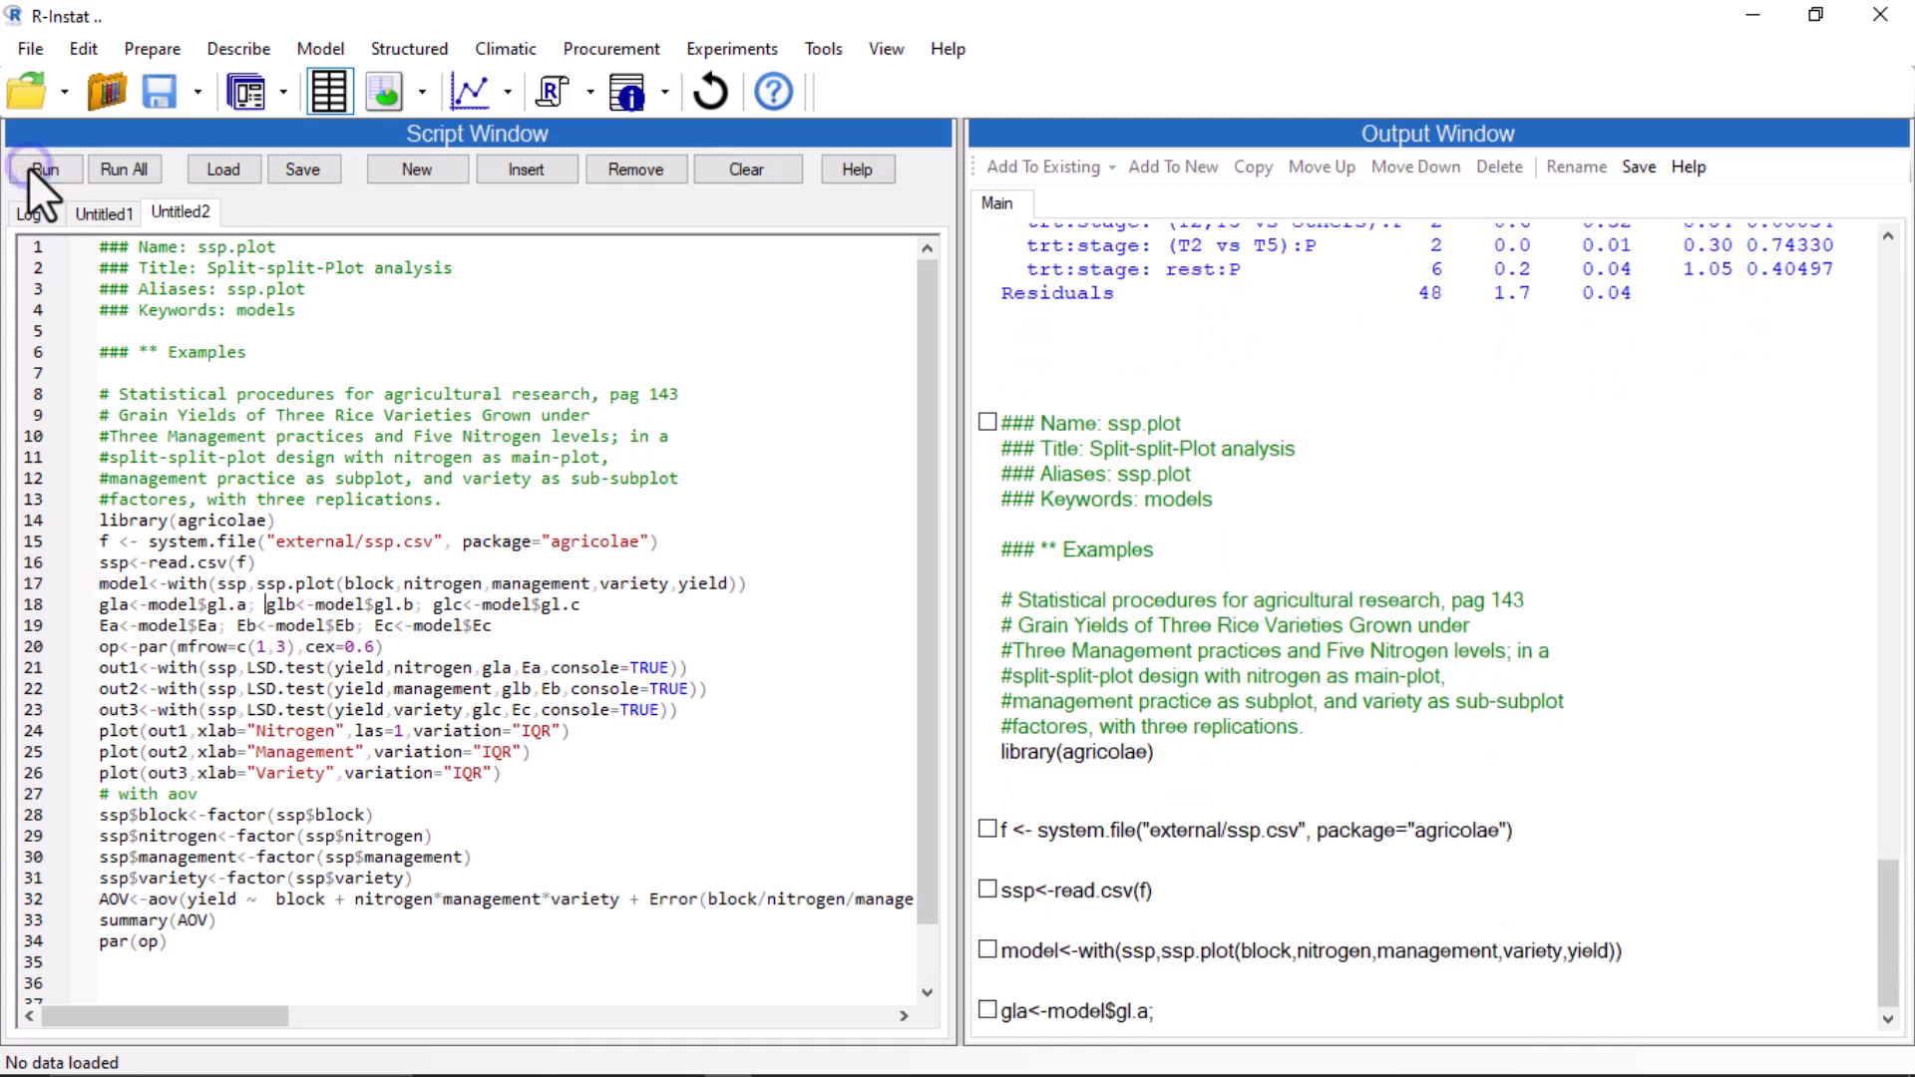
left_click(32, 166)
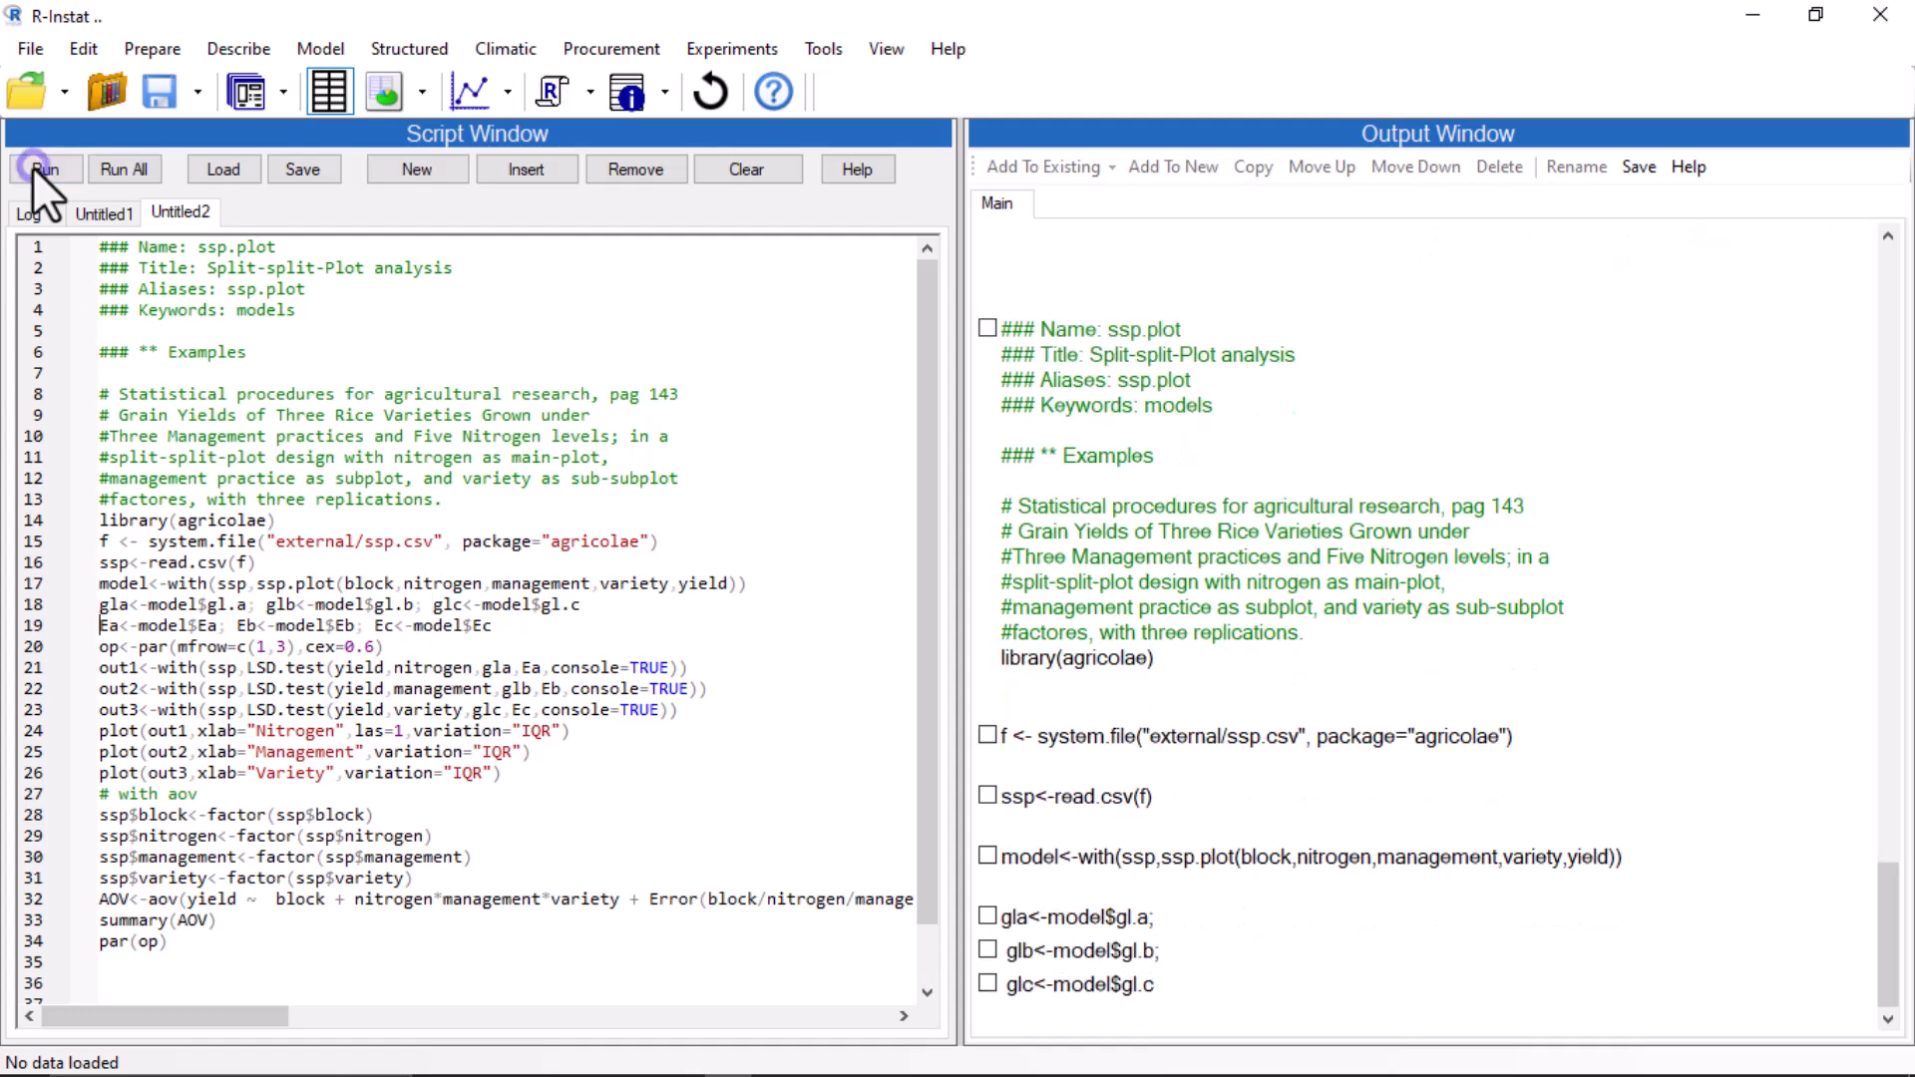
left_click(32, 165)
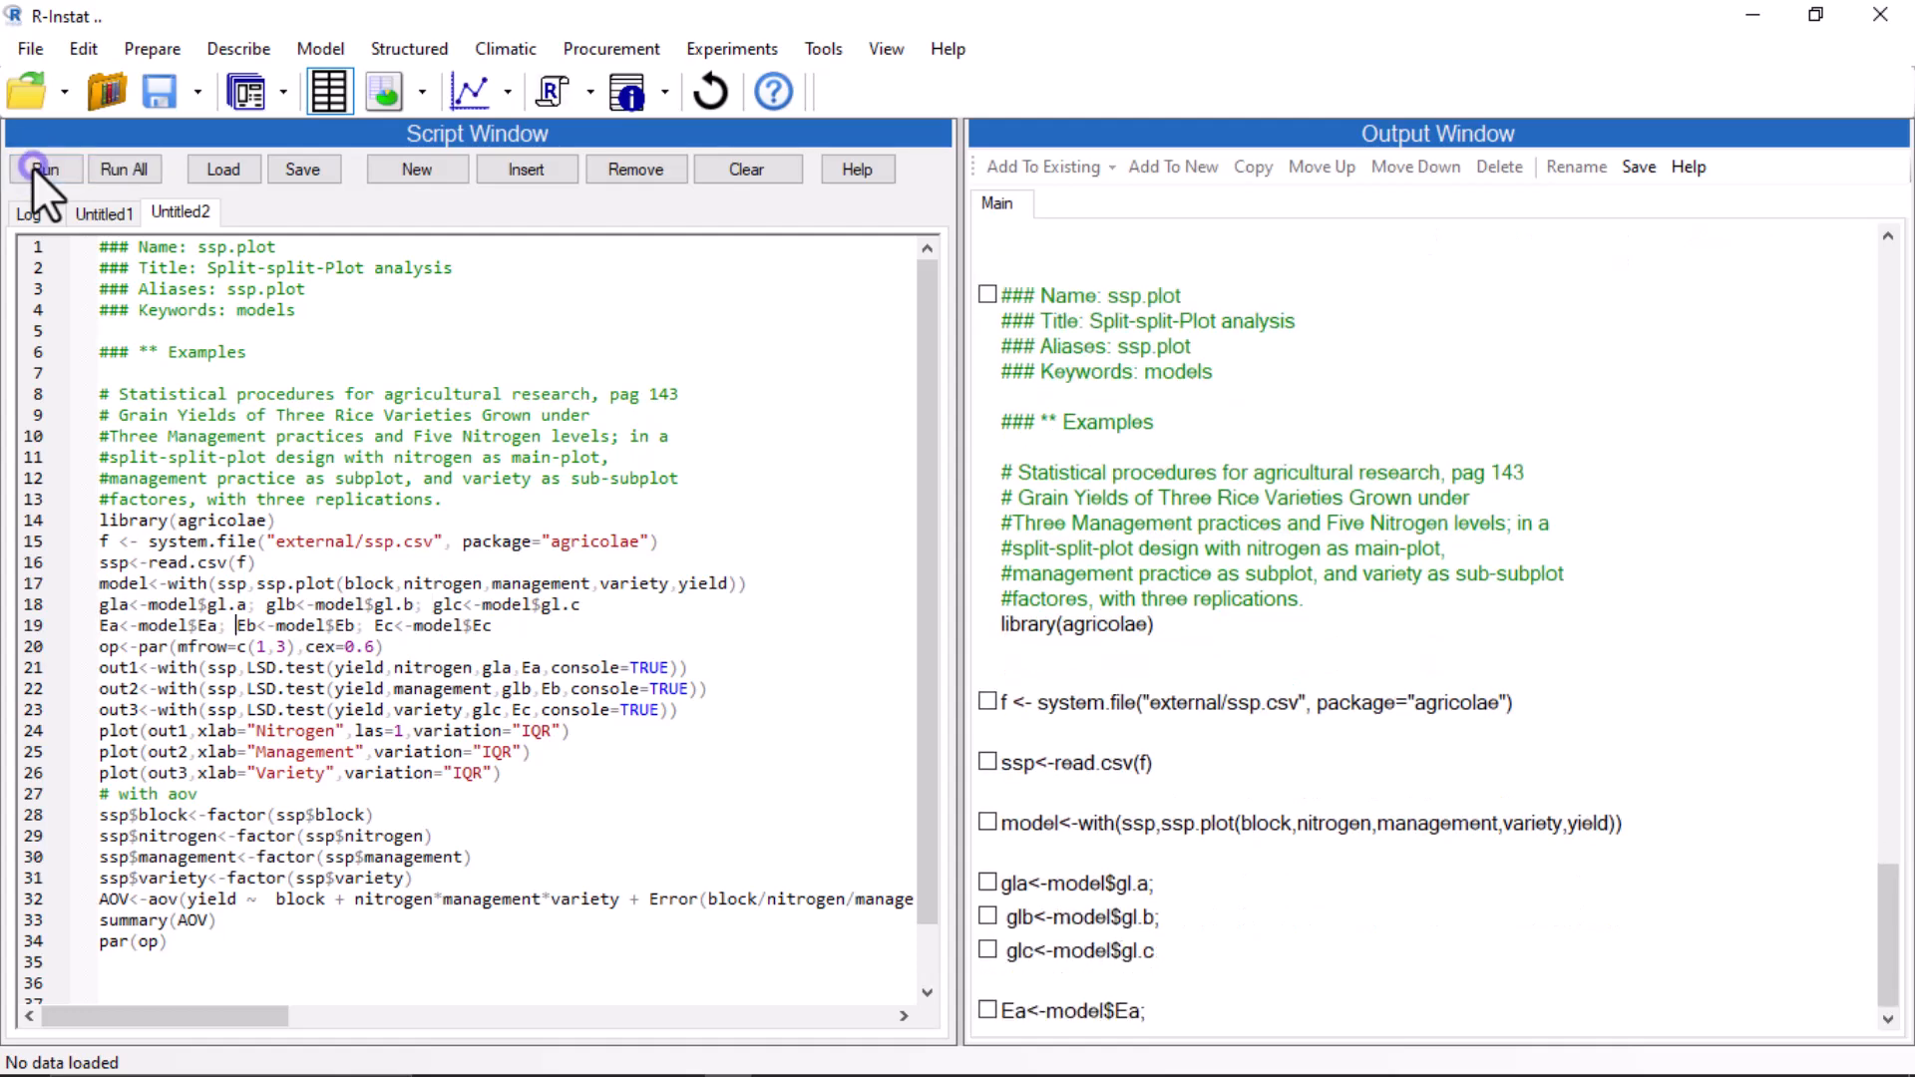
left_click(32, 165)
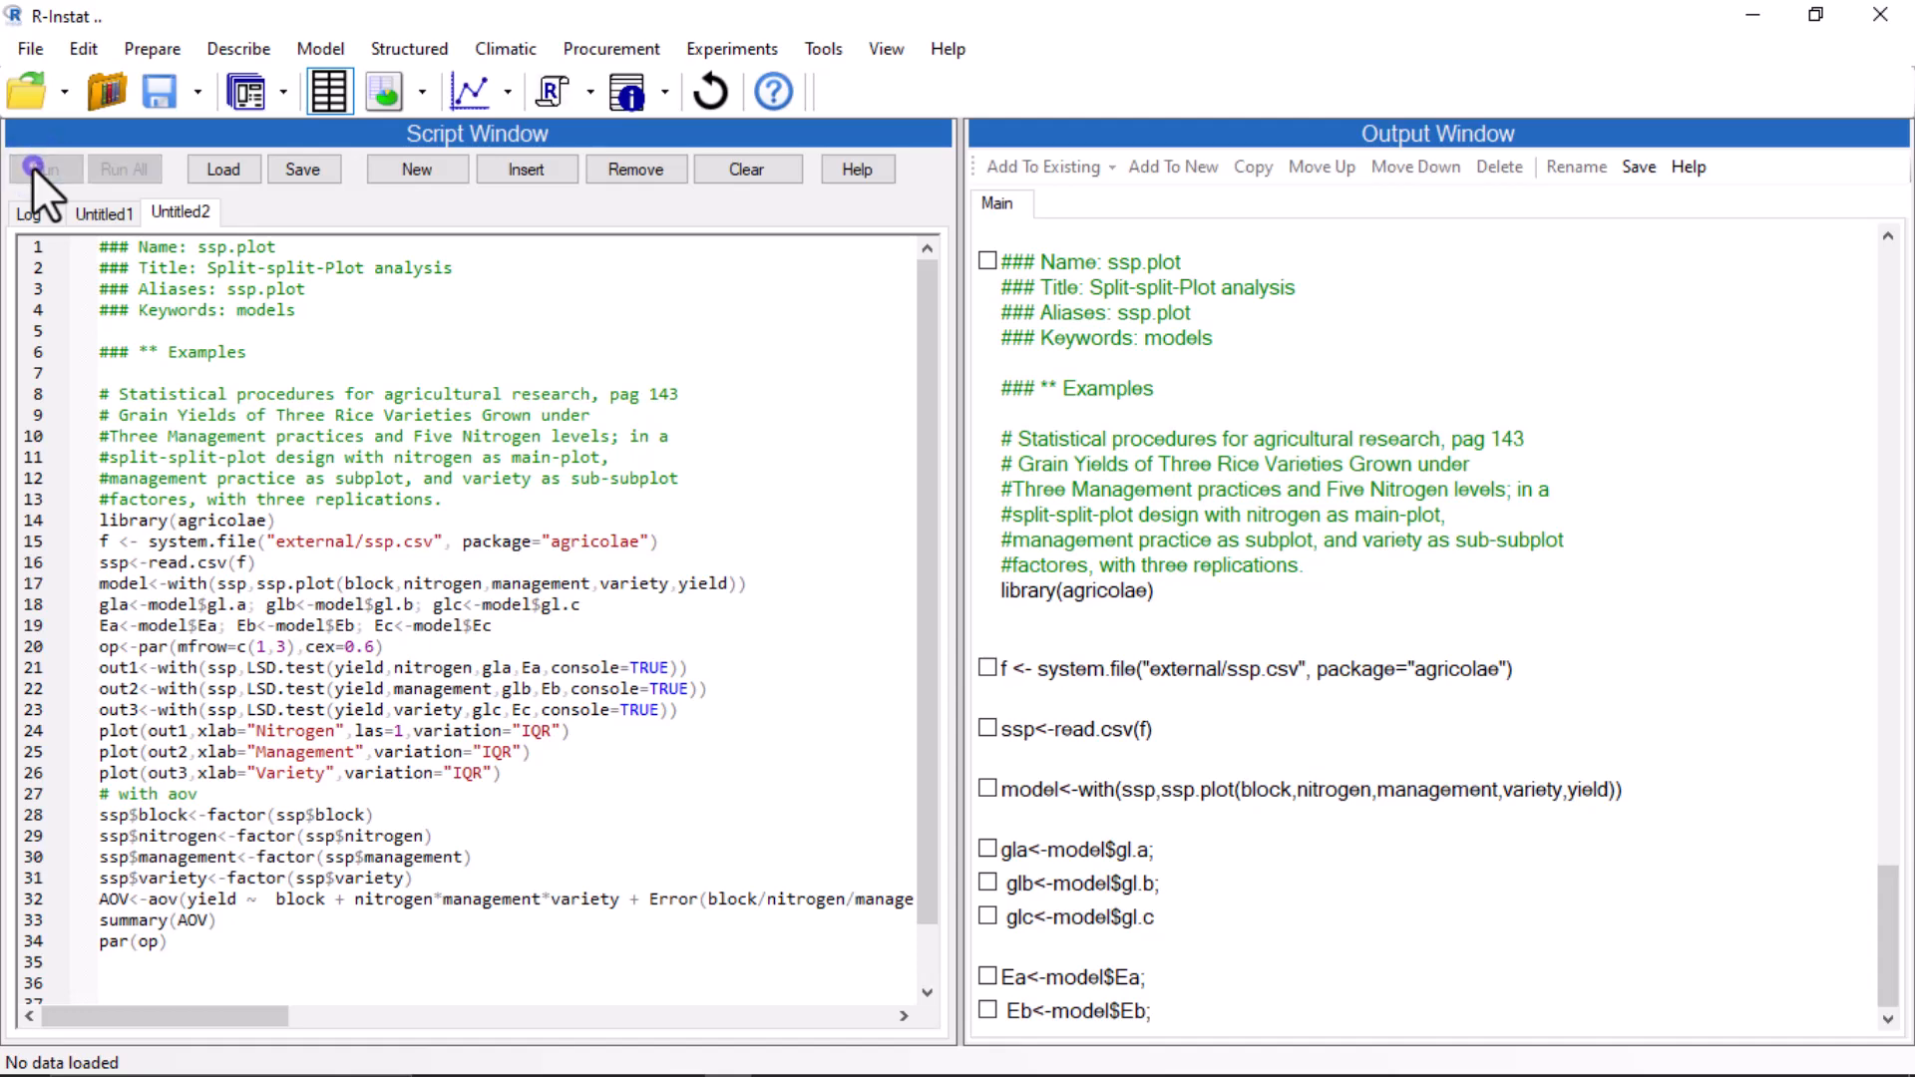
left_click(32, 166)
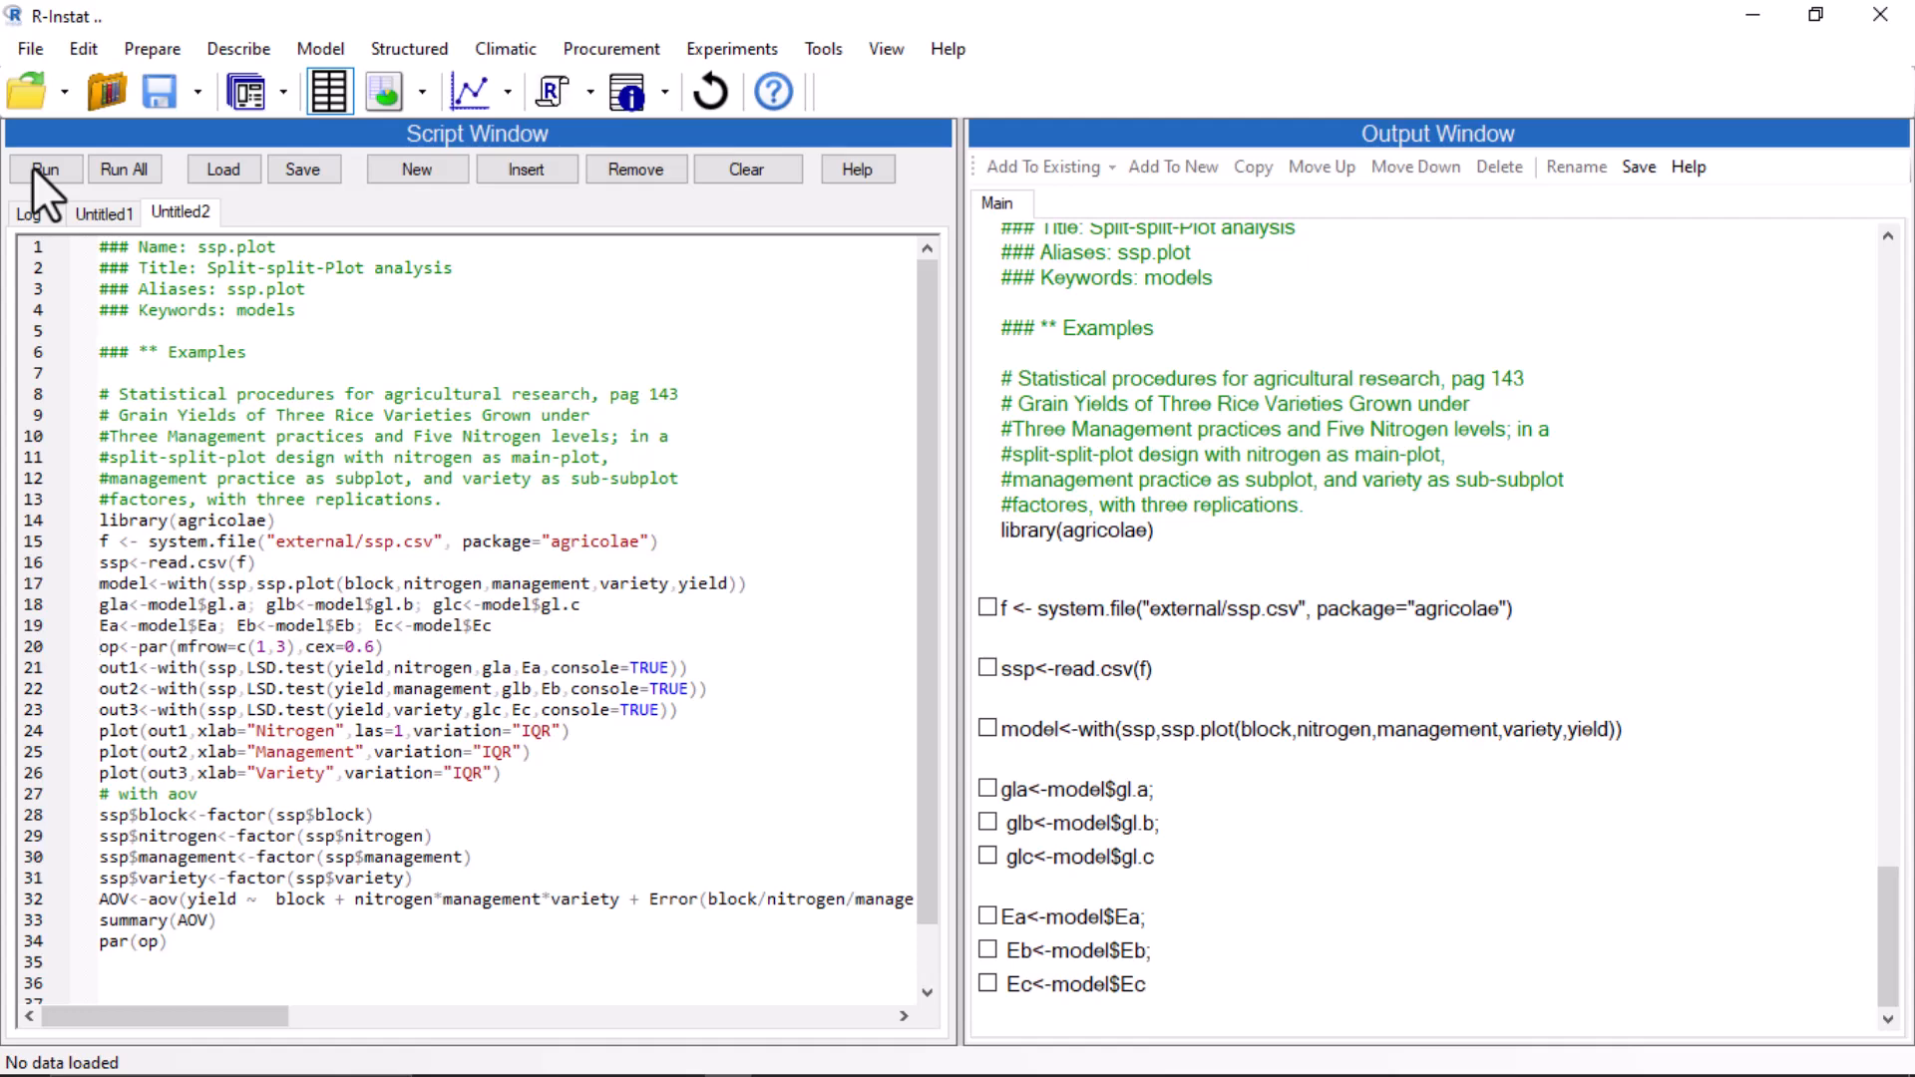
left_click(32, 165)
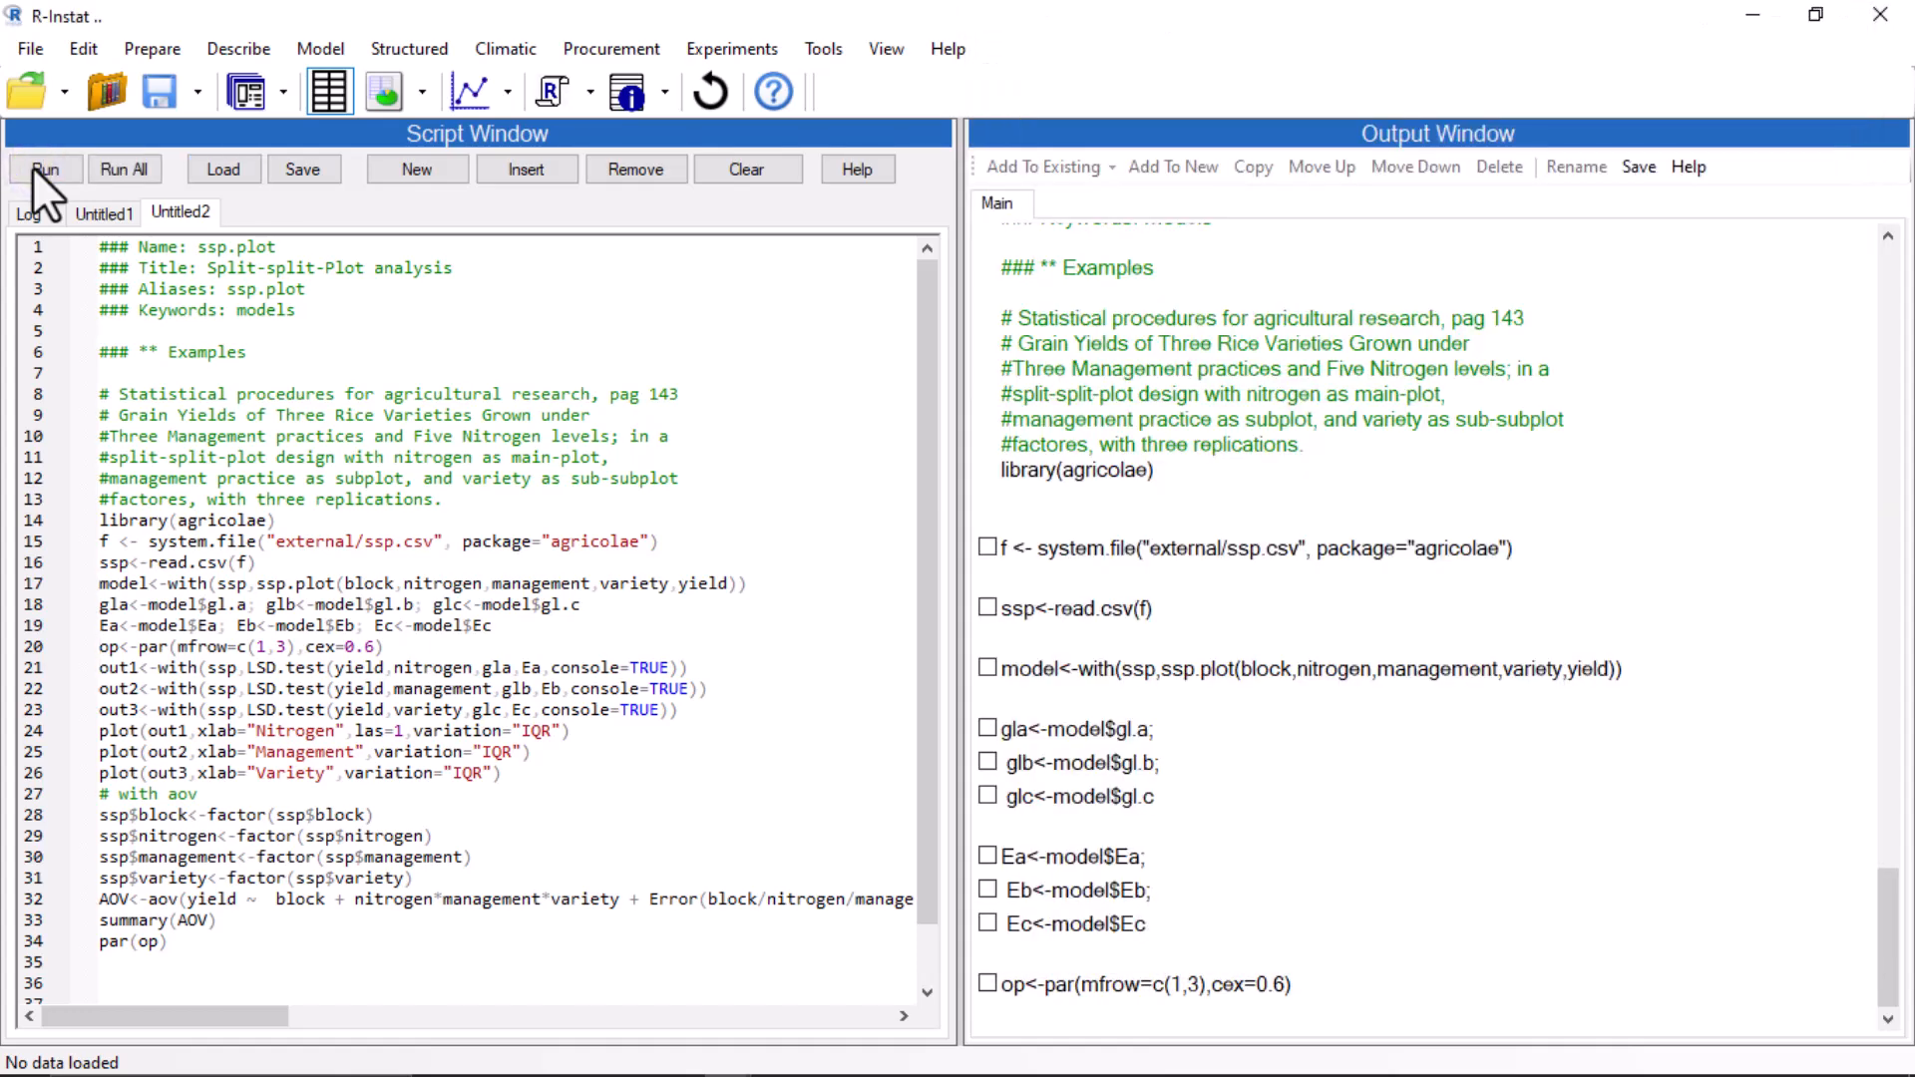
left_click(32, 166)
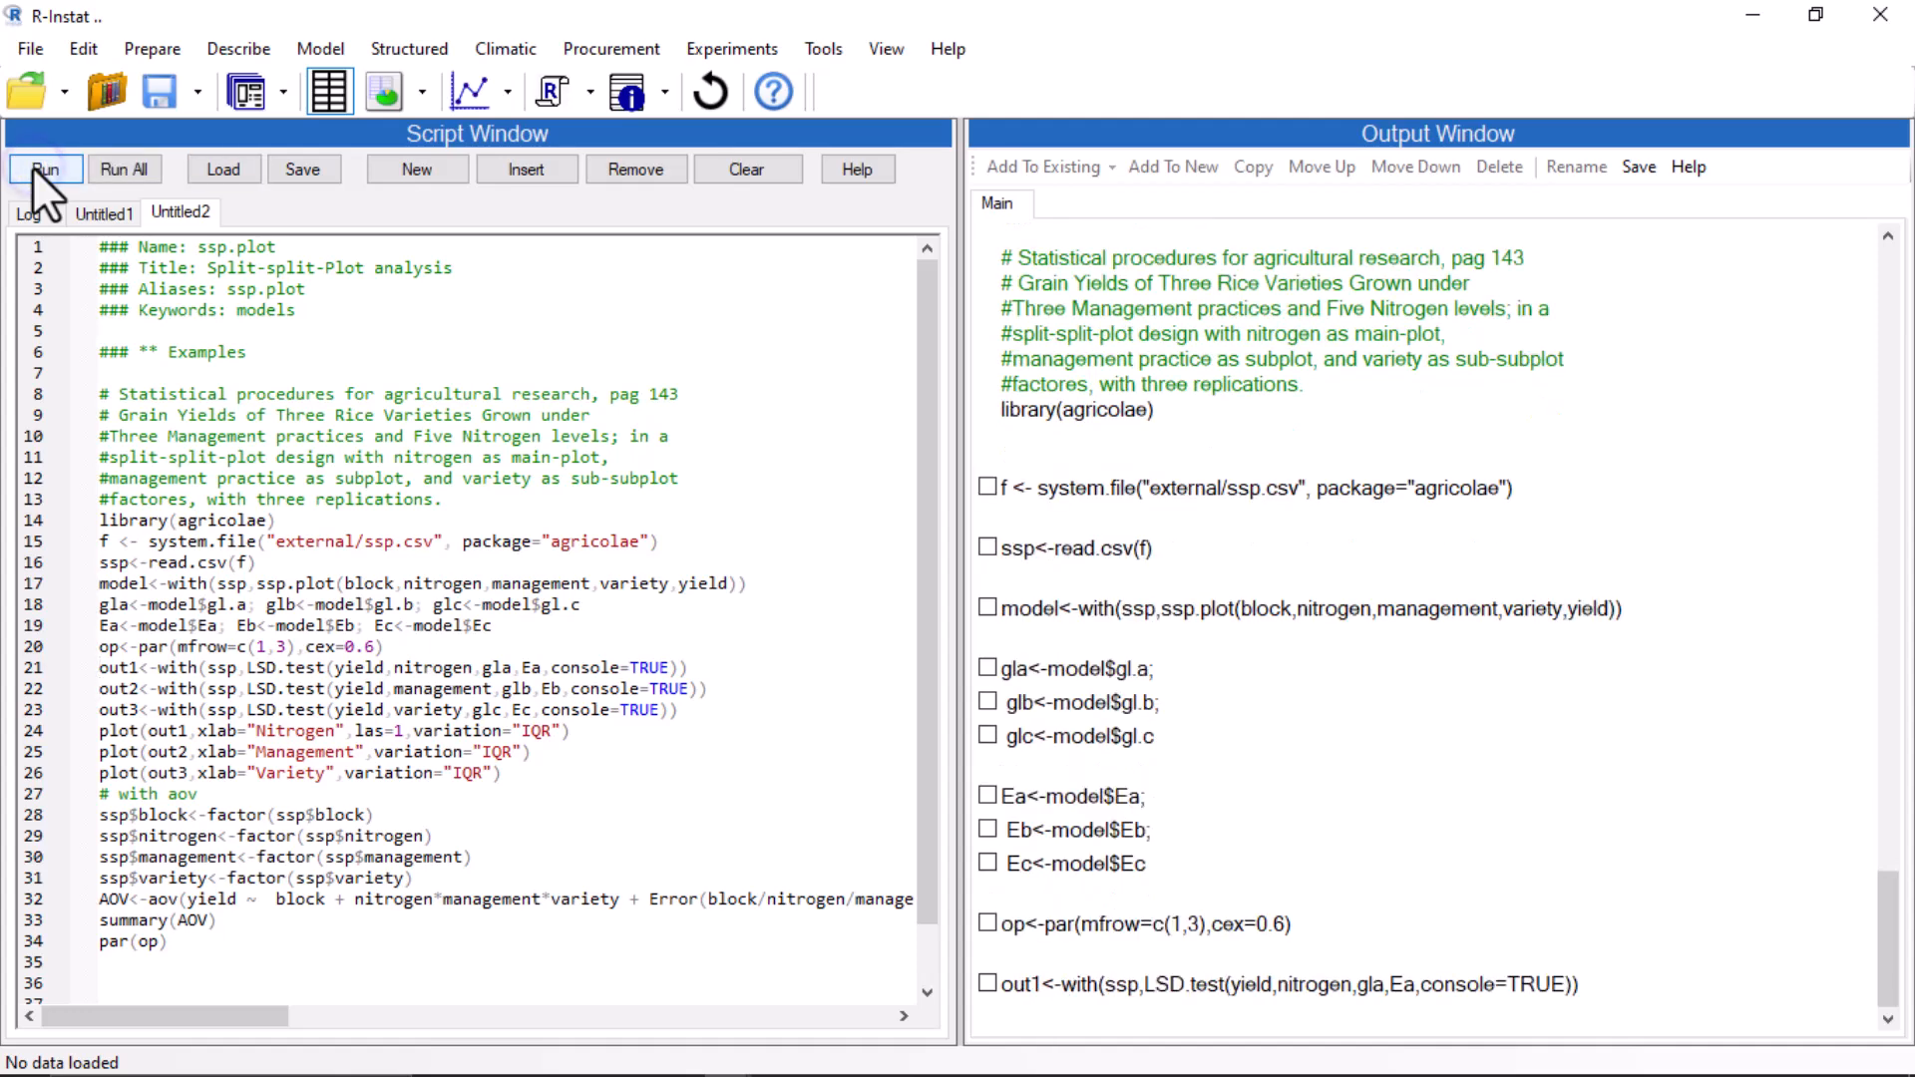
left_click(32, 165)
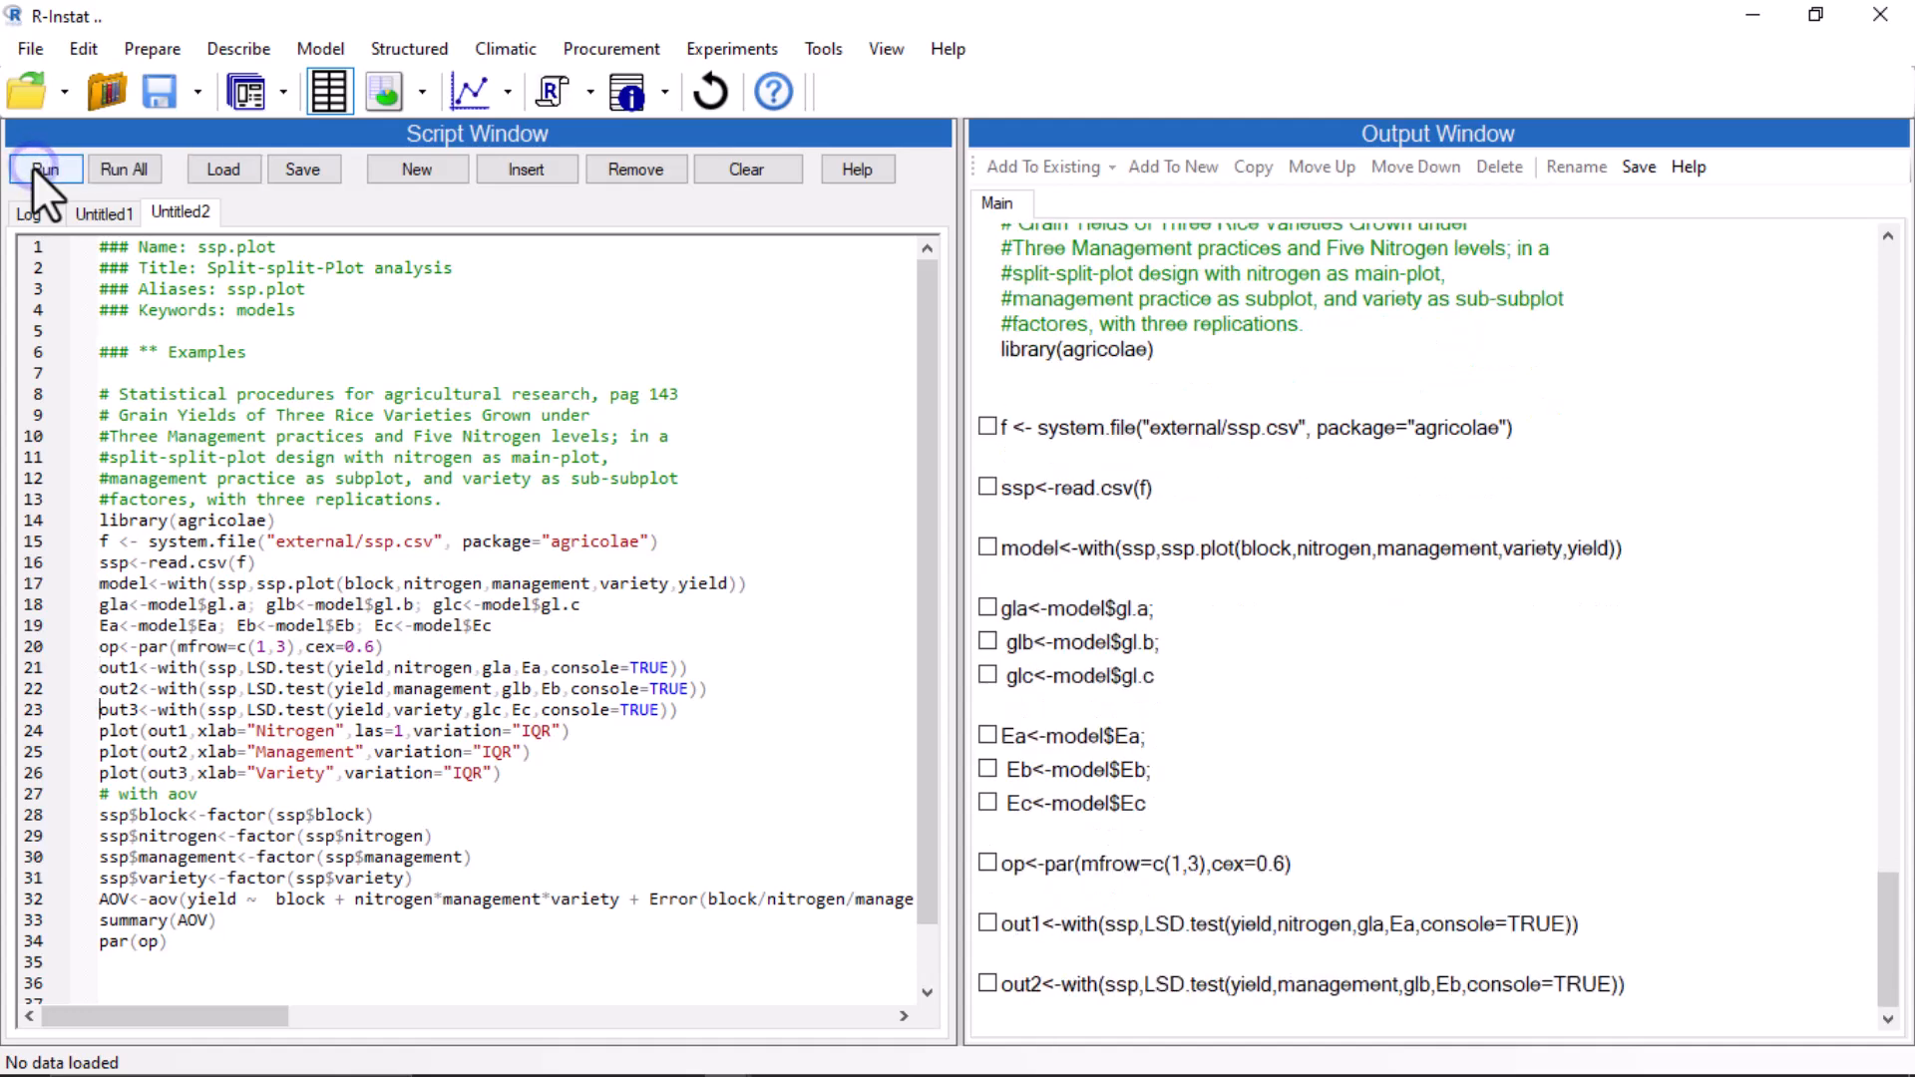
left_click(32, 166)
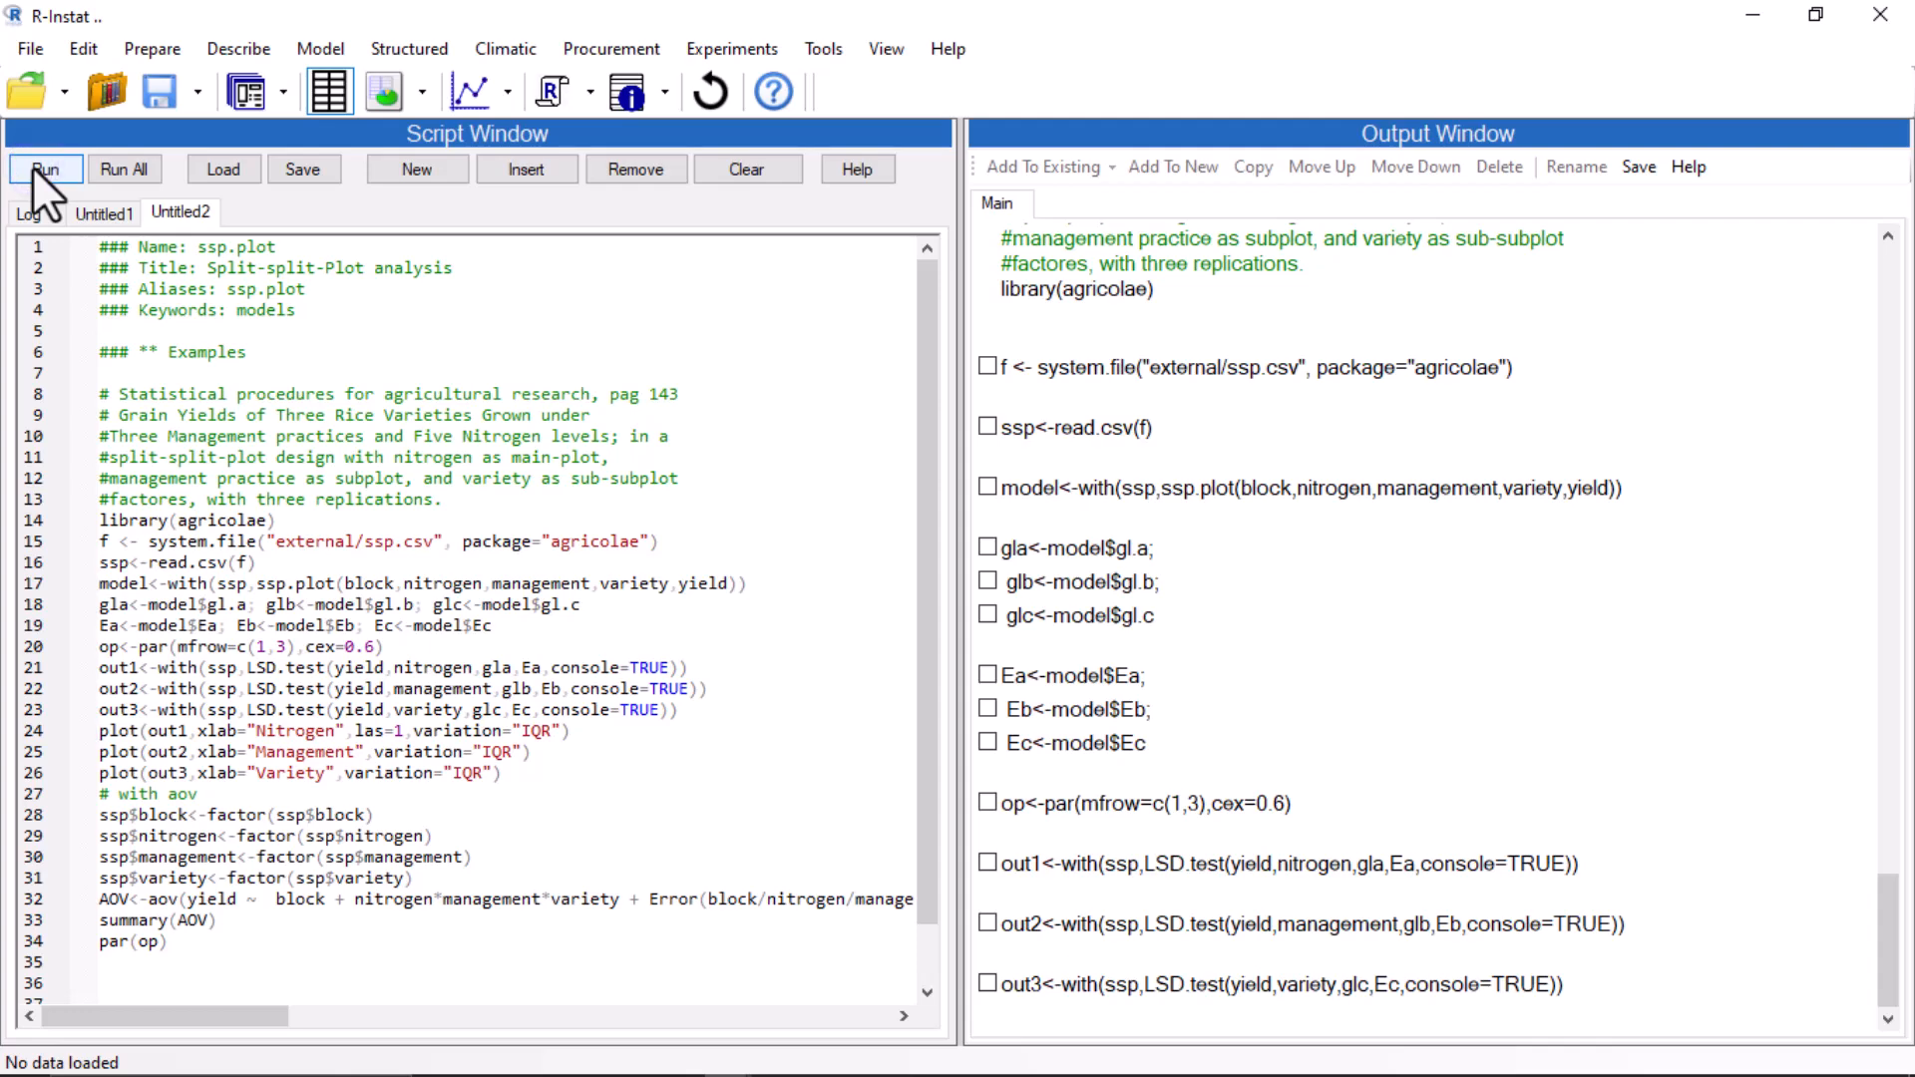
left_click(32, 165)
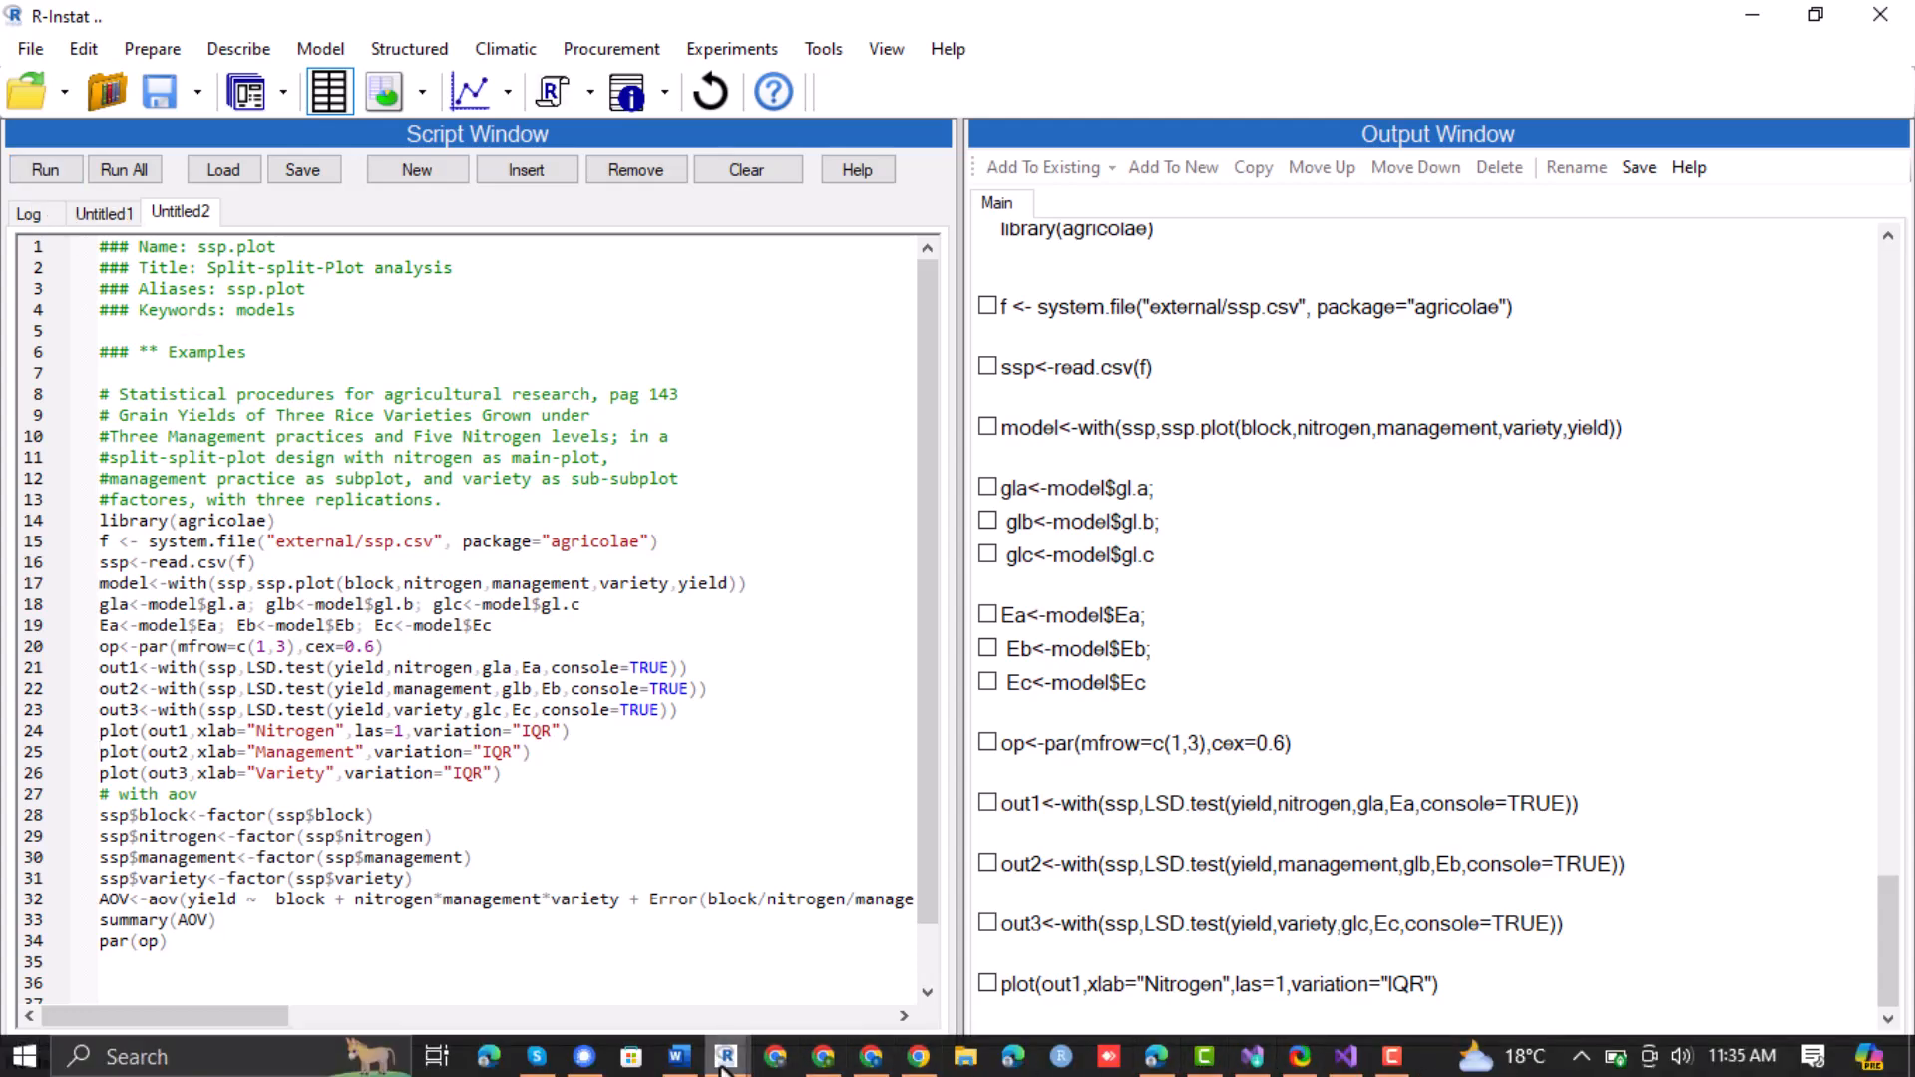
Bring the graphics window forward and run the Management and Variety plot lines 25–26 one at a time.
mouse_move(722, 1063)
left_click(877, 971)
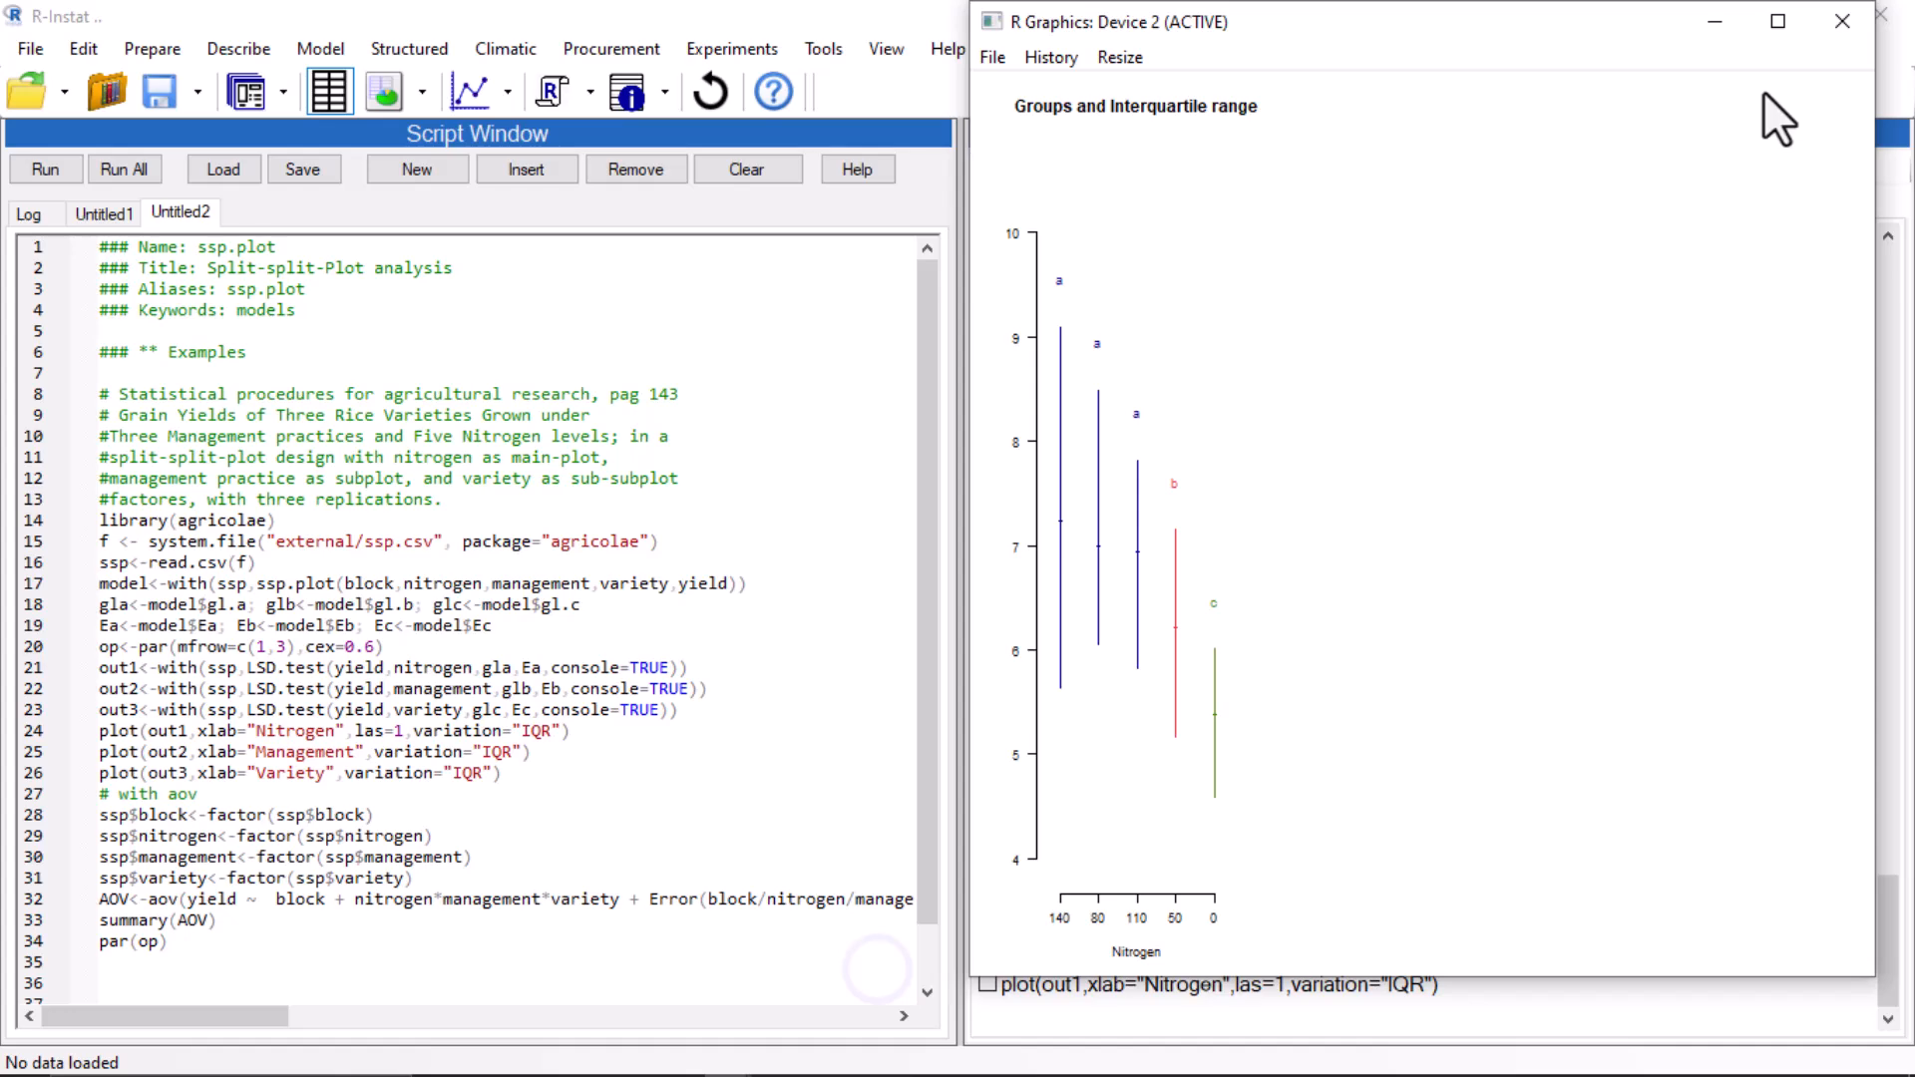
left_click(102, 752)
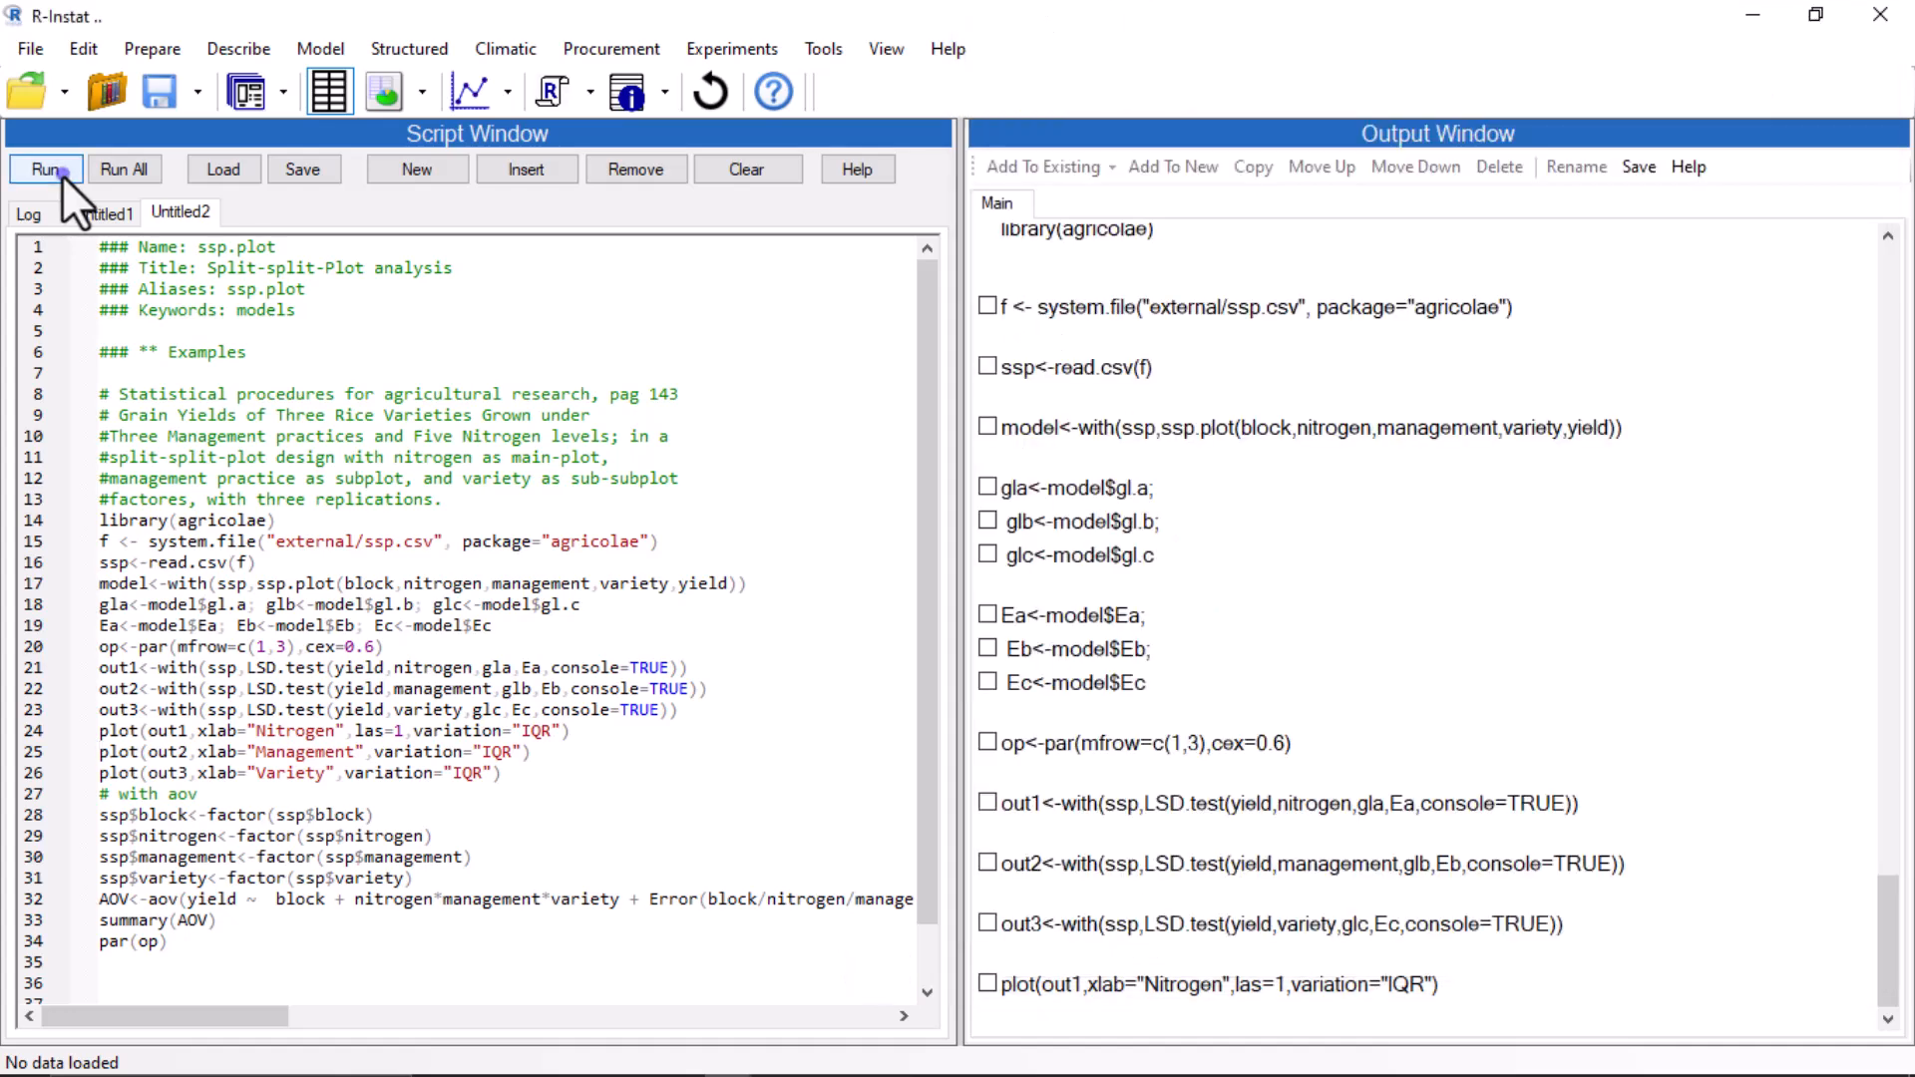
left_click(61, 174)
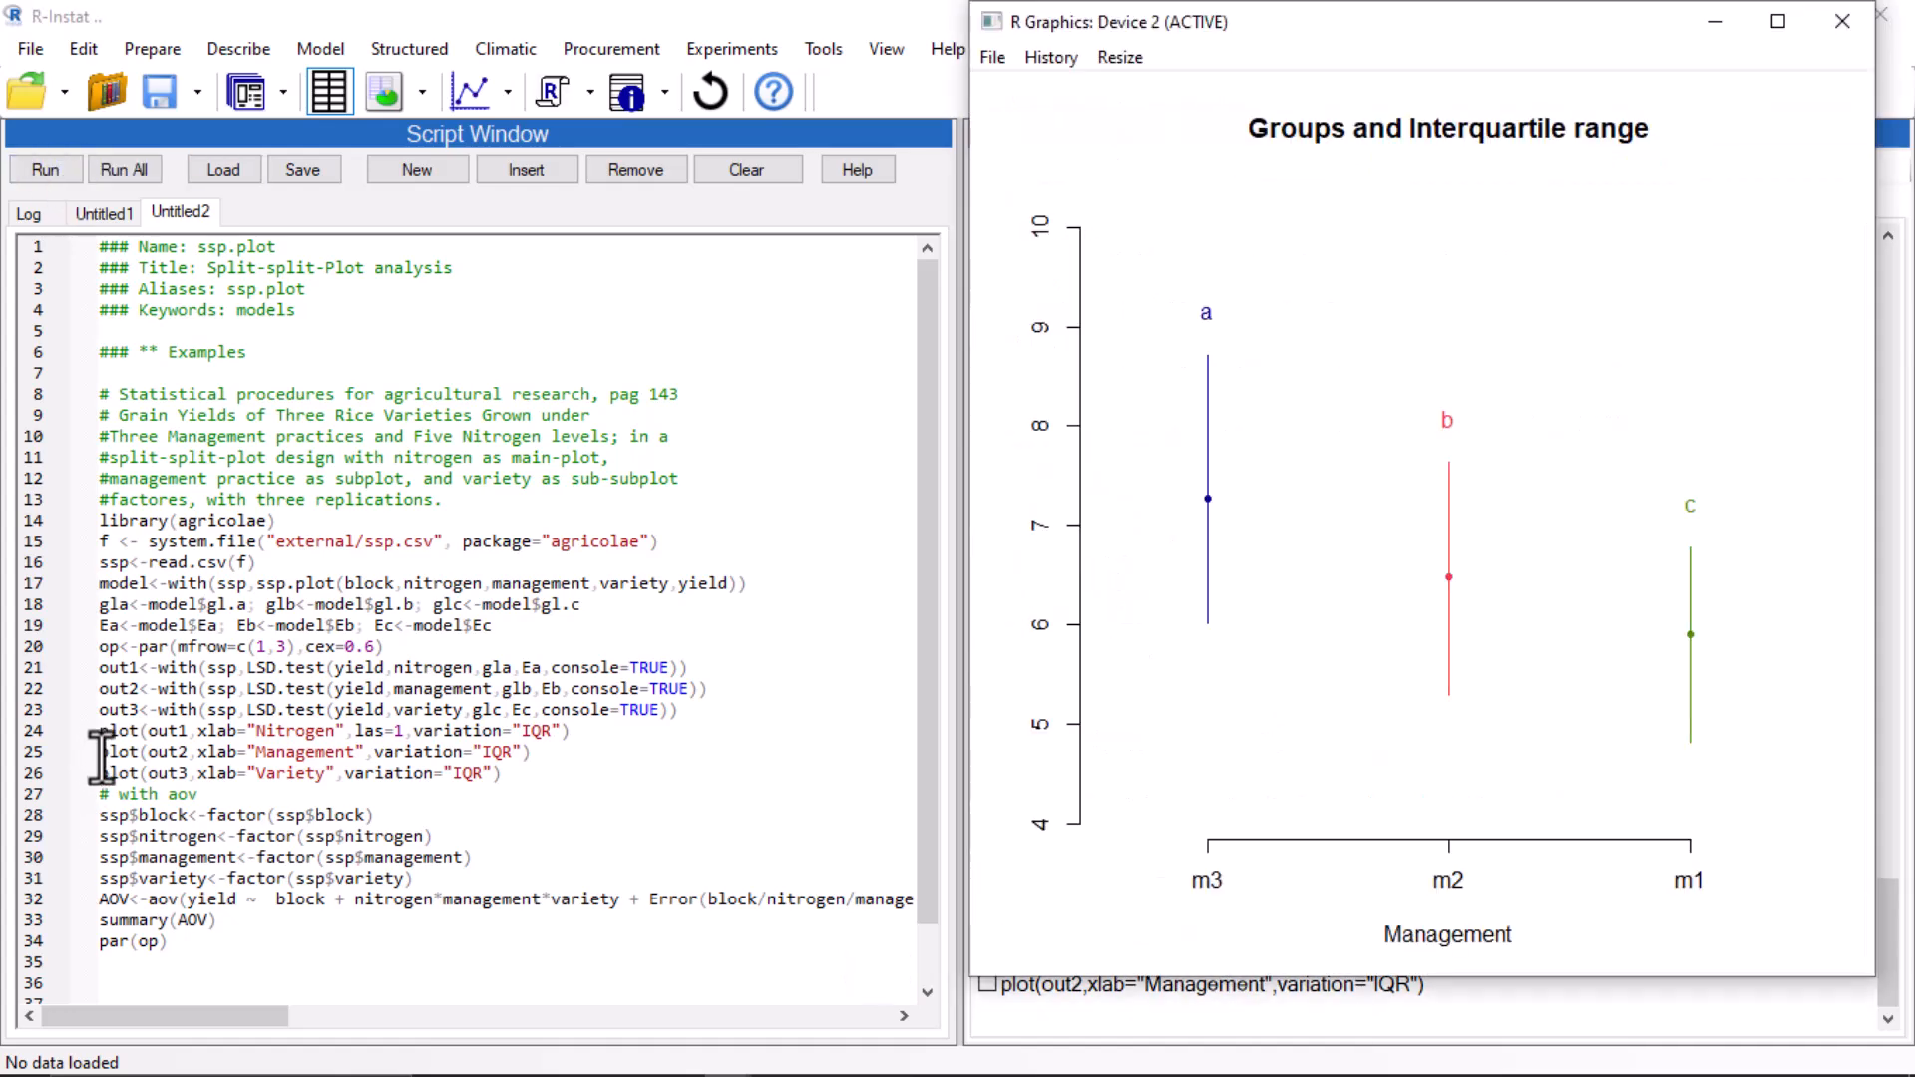
left_click(46, 171)
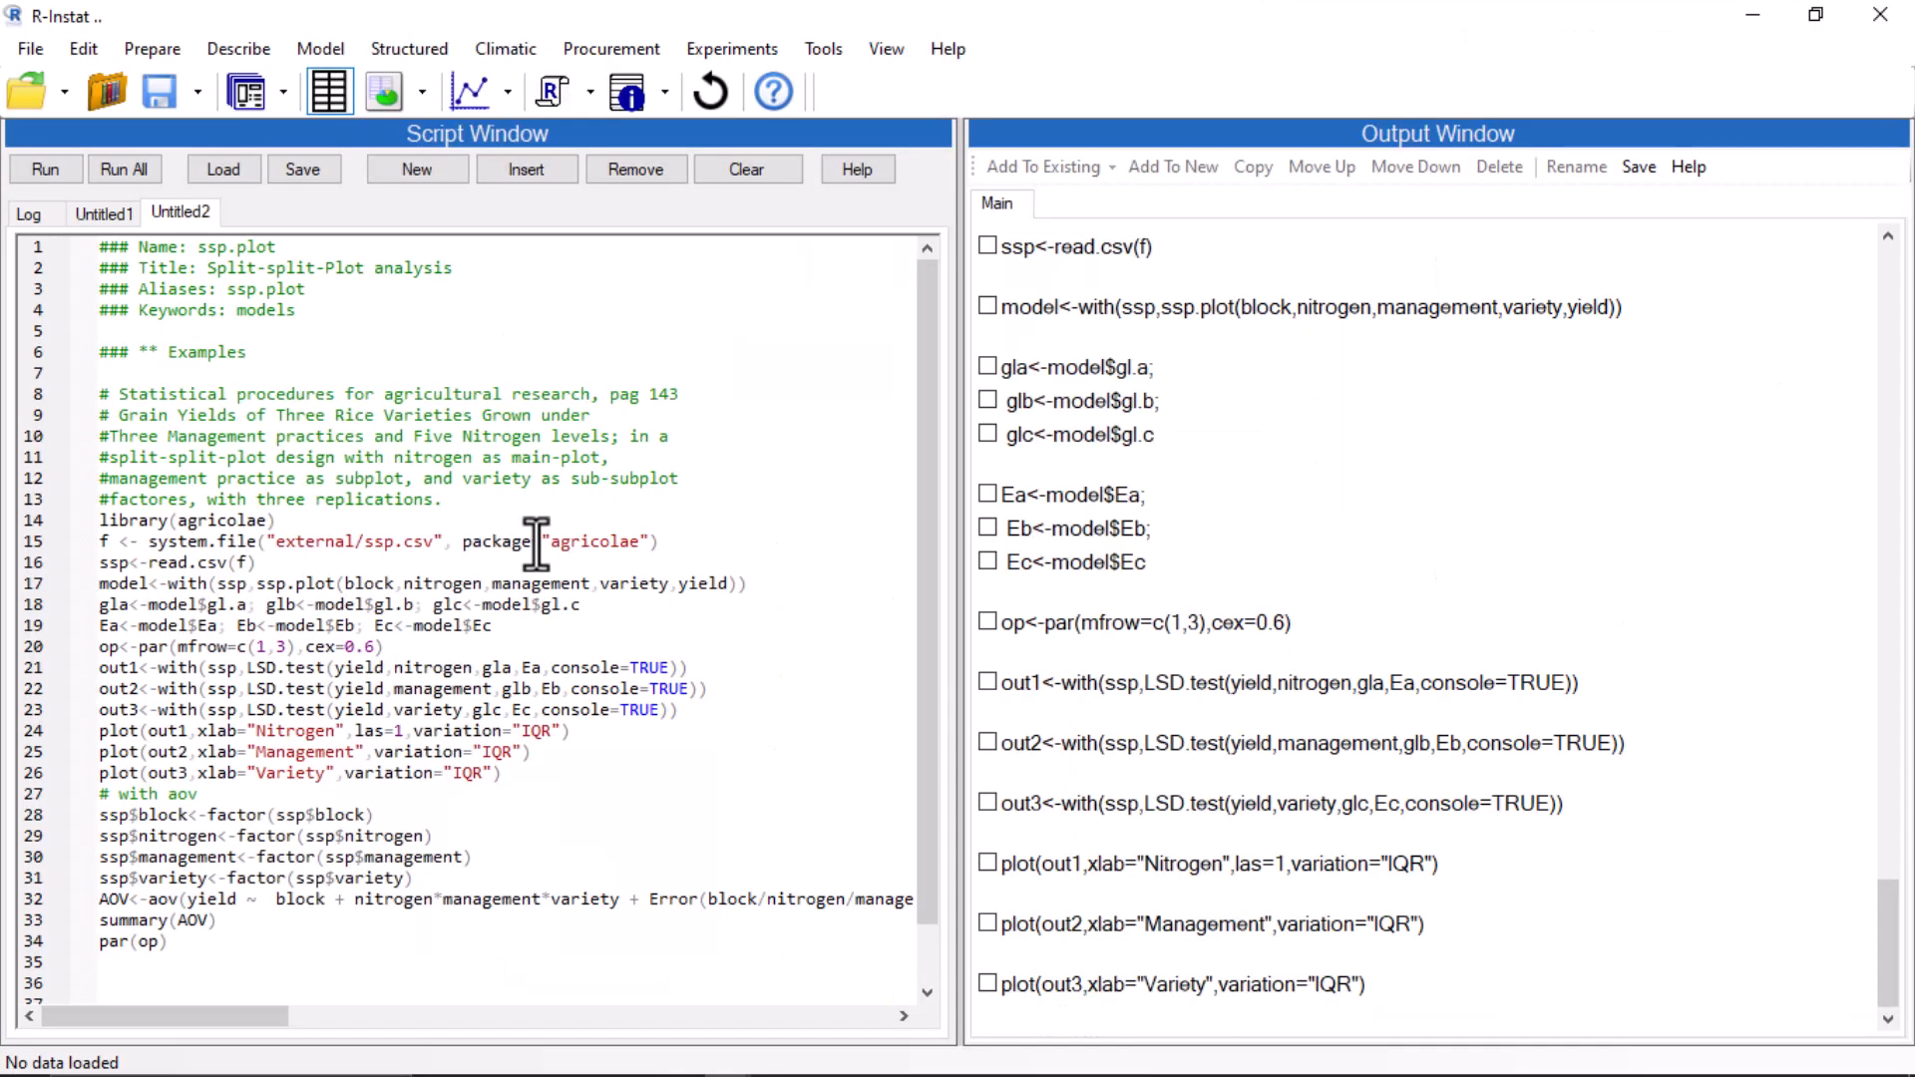
Run the aov section on lines 27–34 and view its output maximised before closing it.
left_click_drag(99, 794, 227, 940)
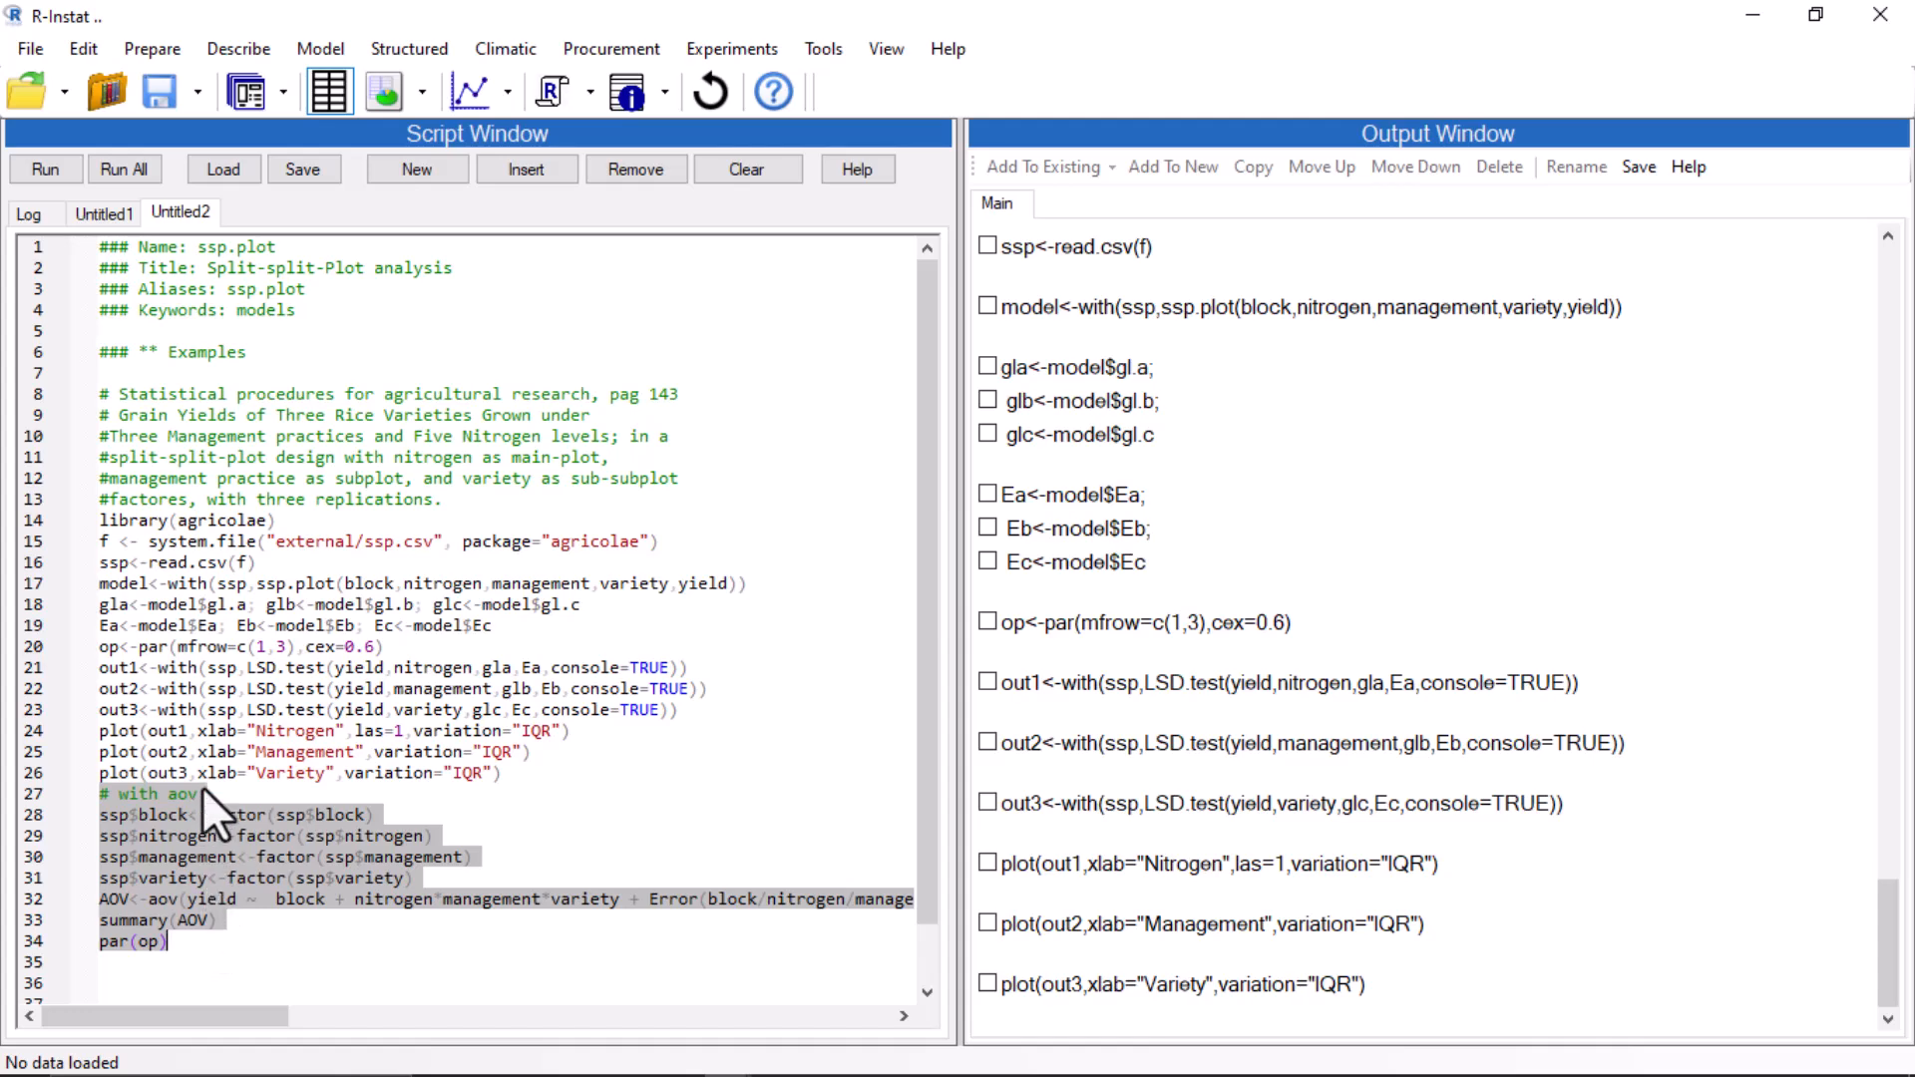
left_click(62, 170)
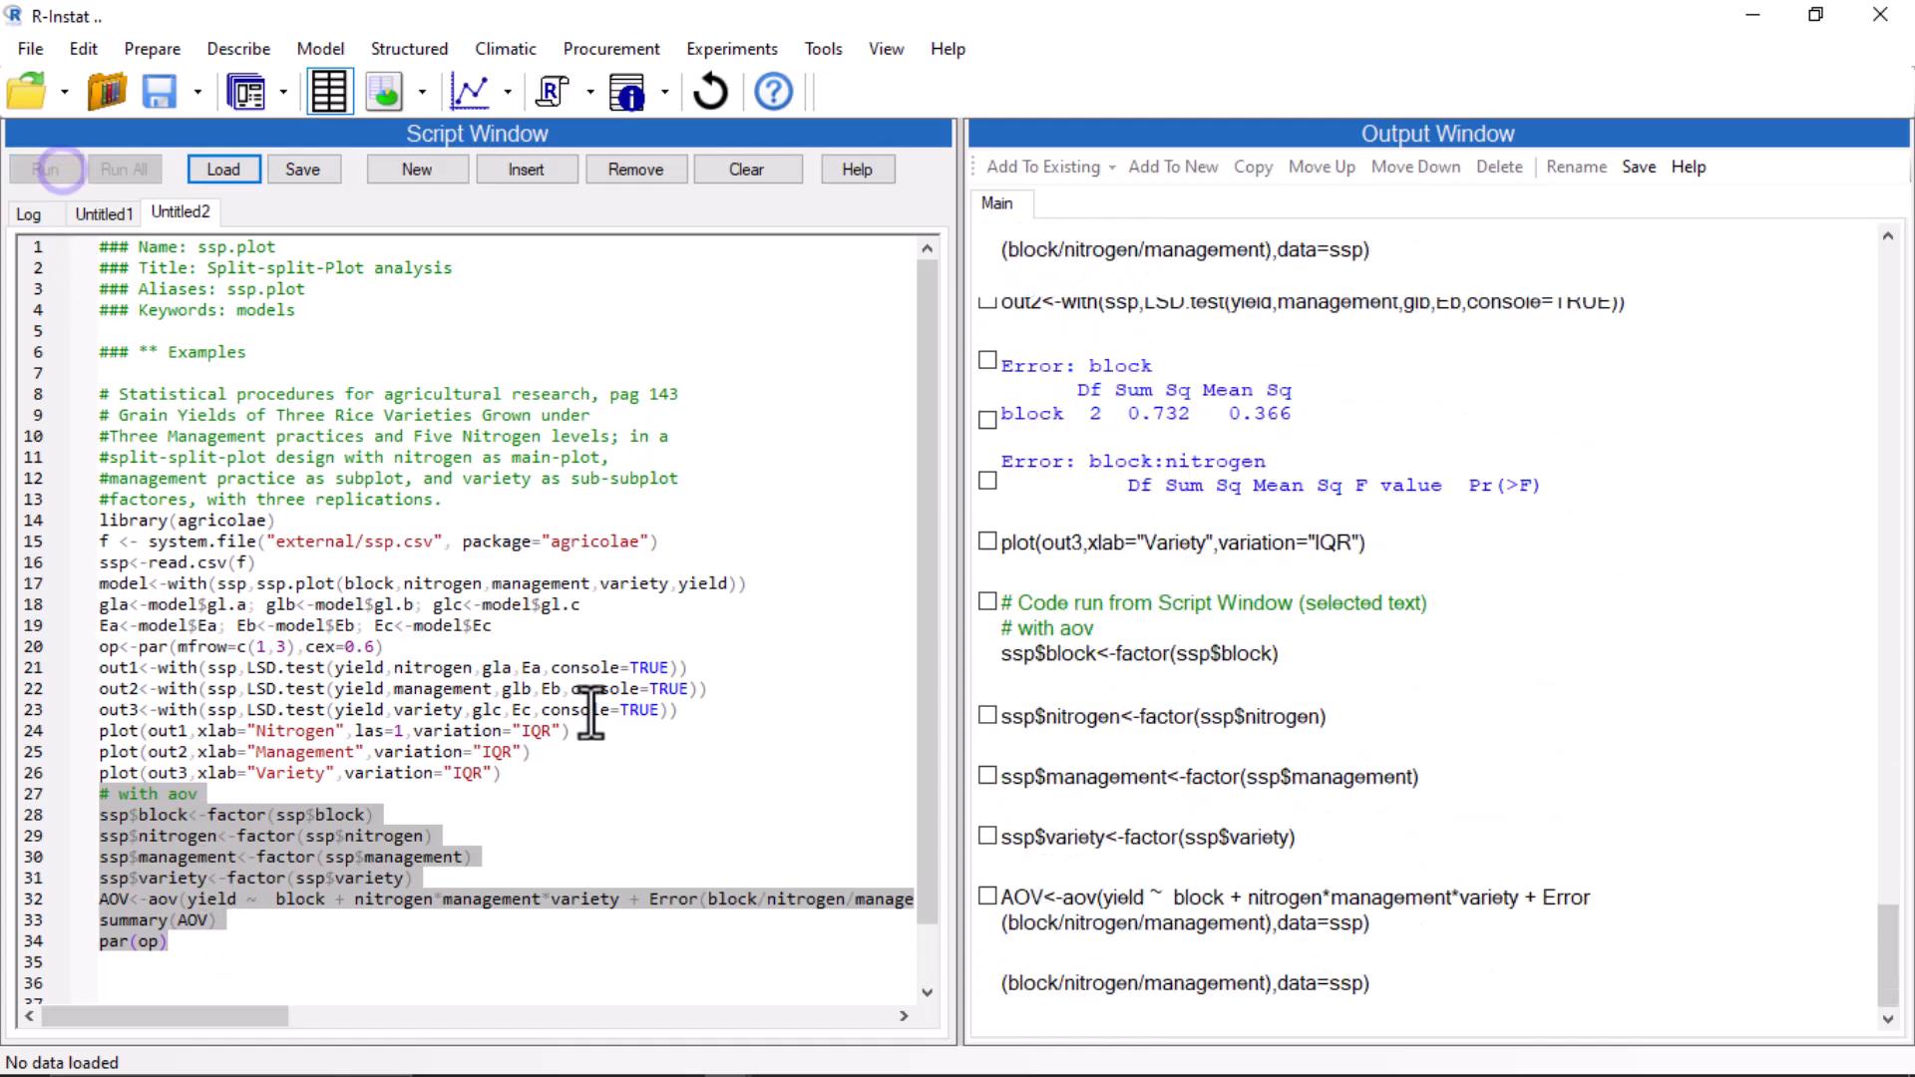
left_click(1028, 273)
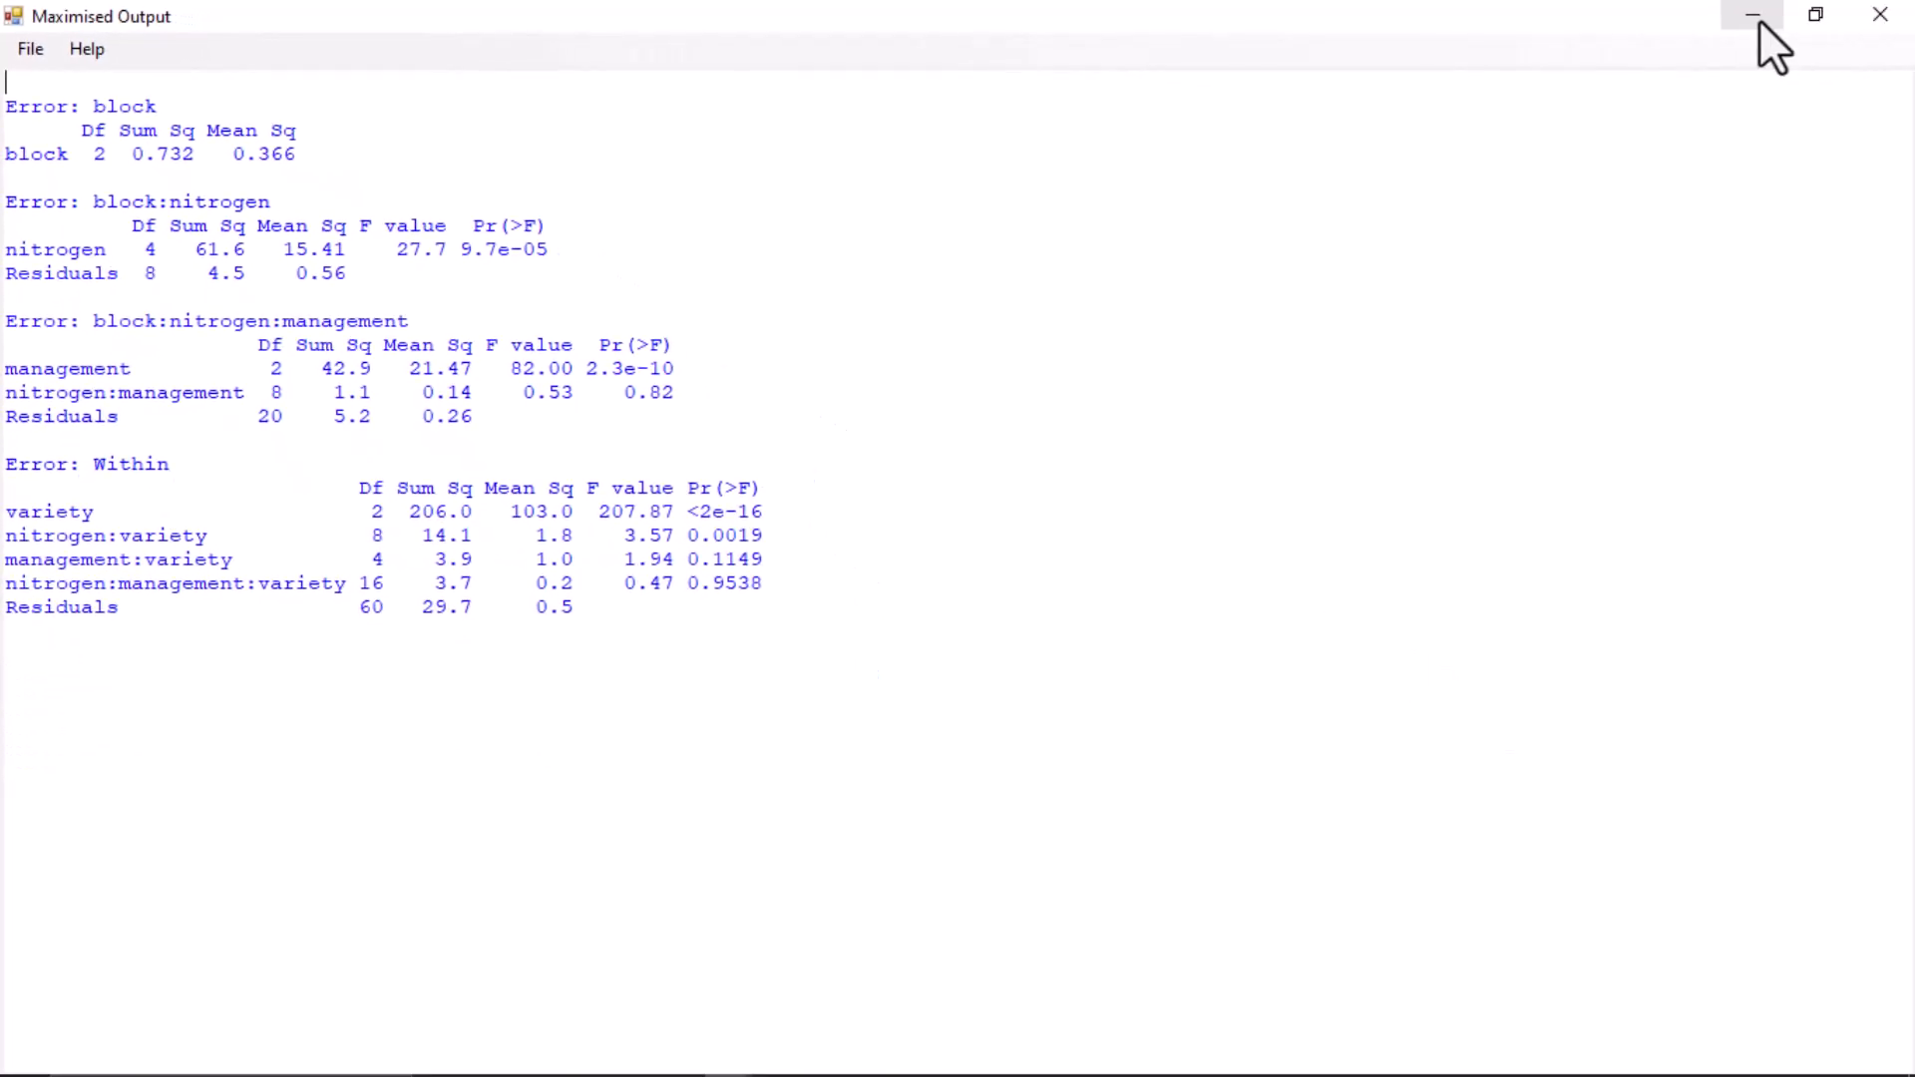
left_click(1879, 16)
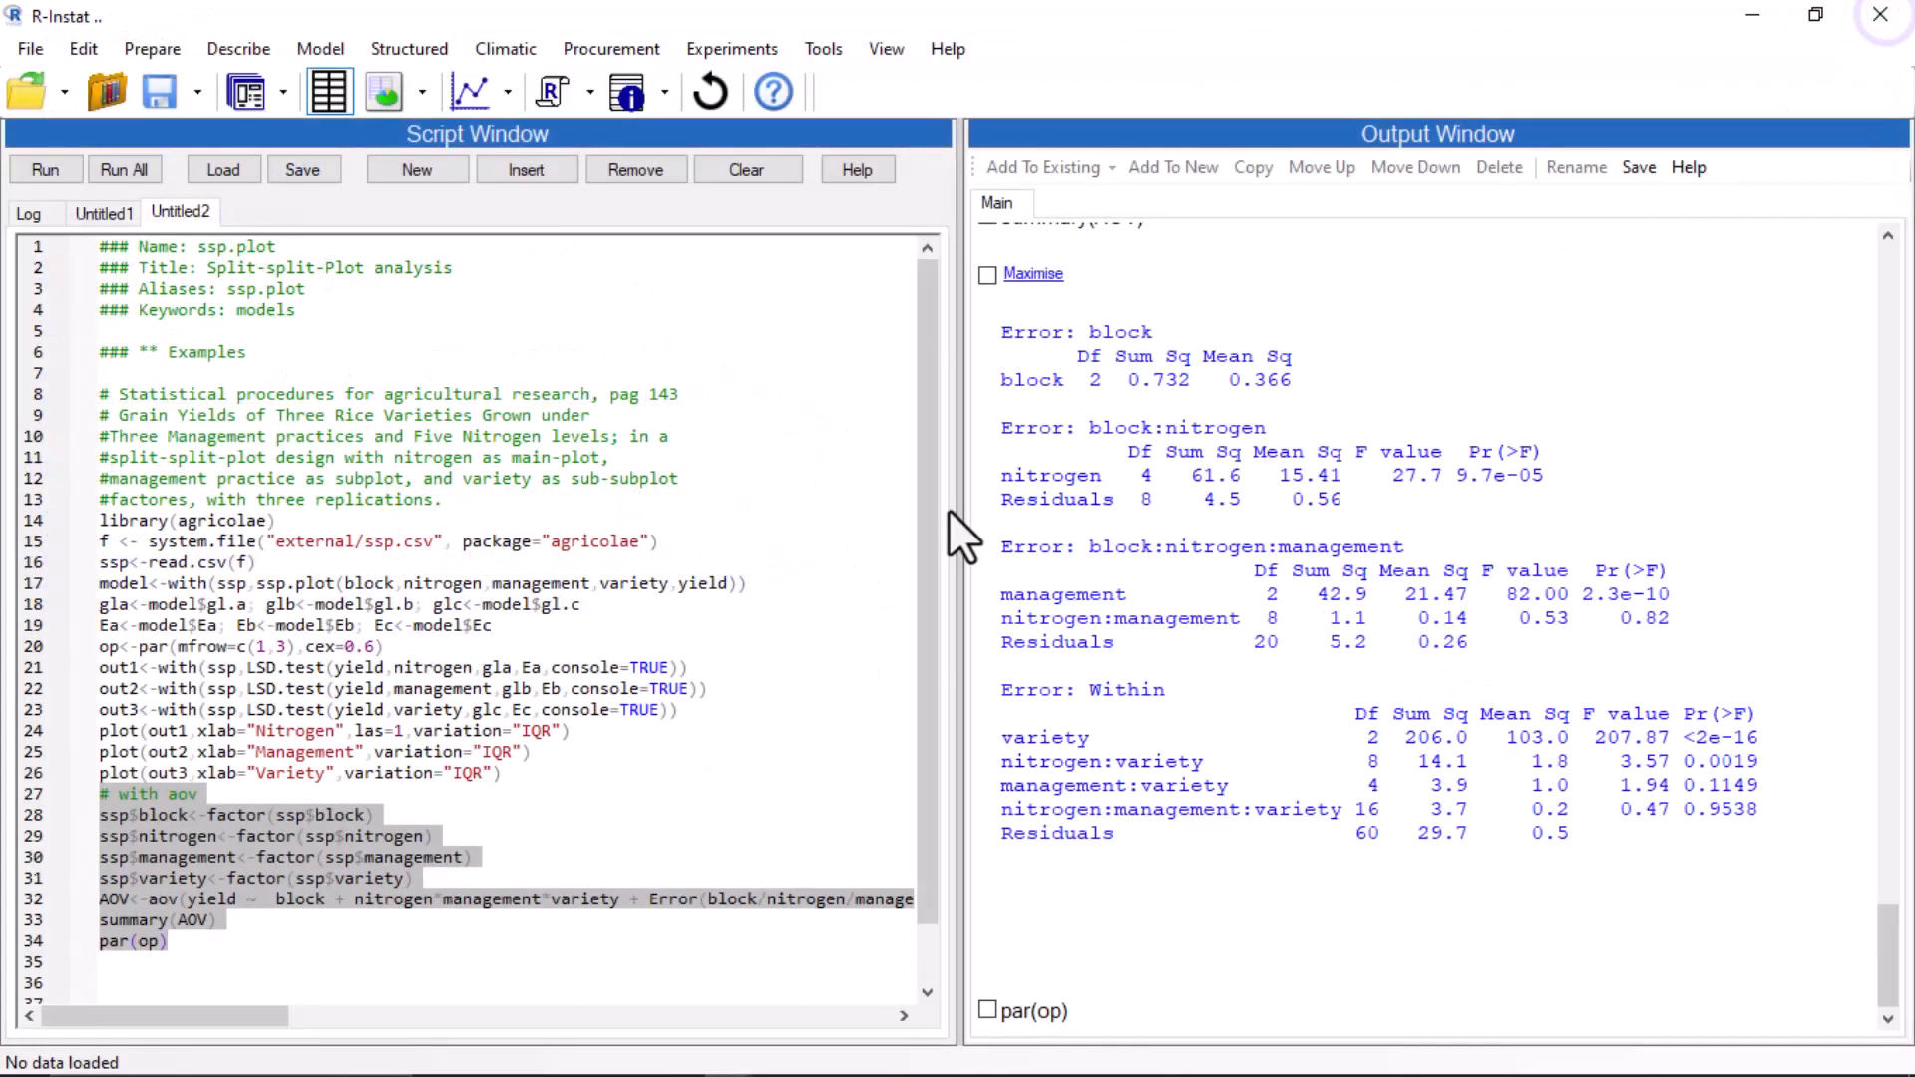